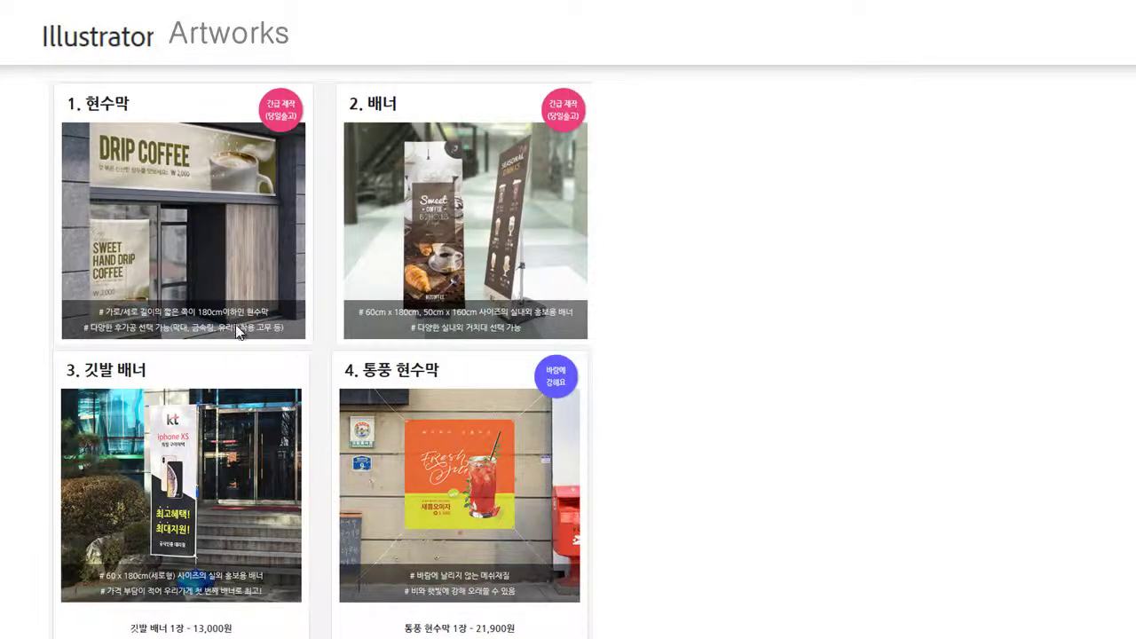
Open the 현수막 / 배너 product category on the print shop's website.
scroll(237, 326, "down", 3)
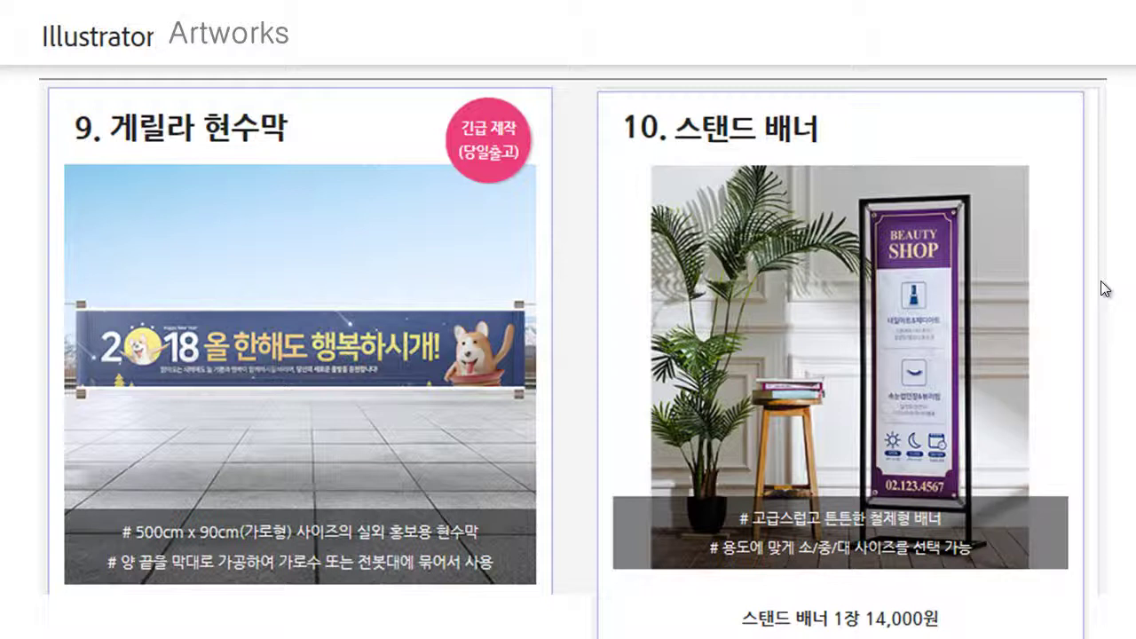
scroll(1105, 288, "down", 5)
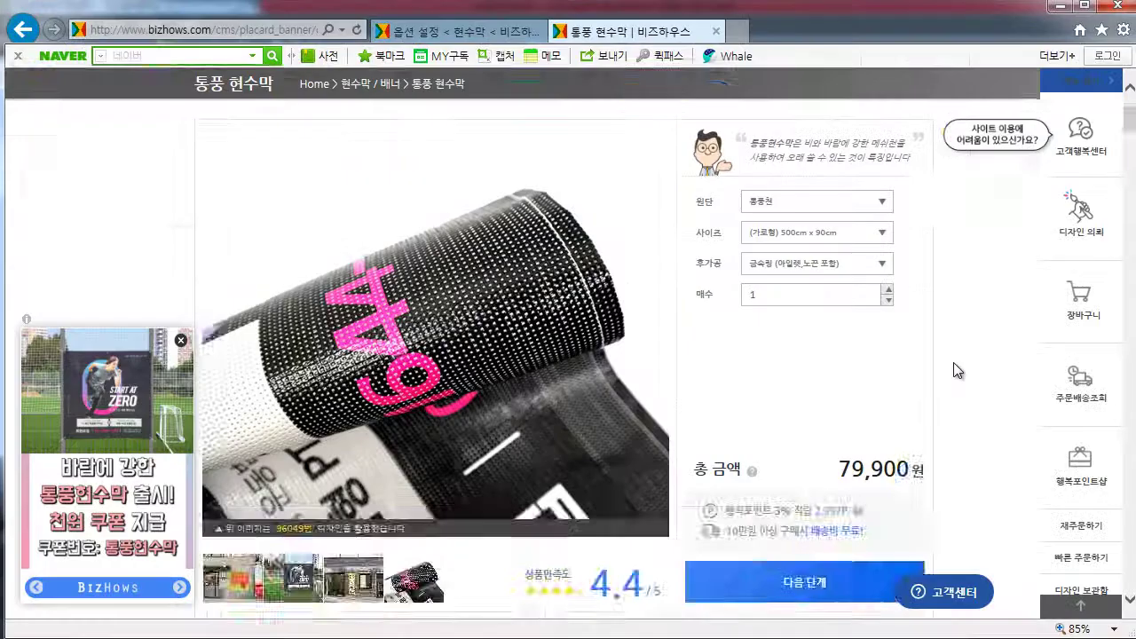
scroll(953, 372, "up", 3)
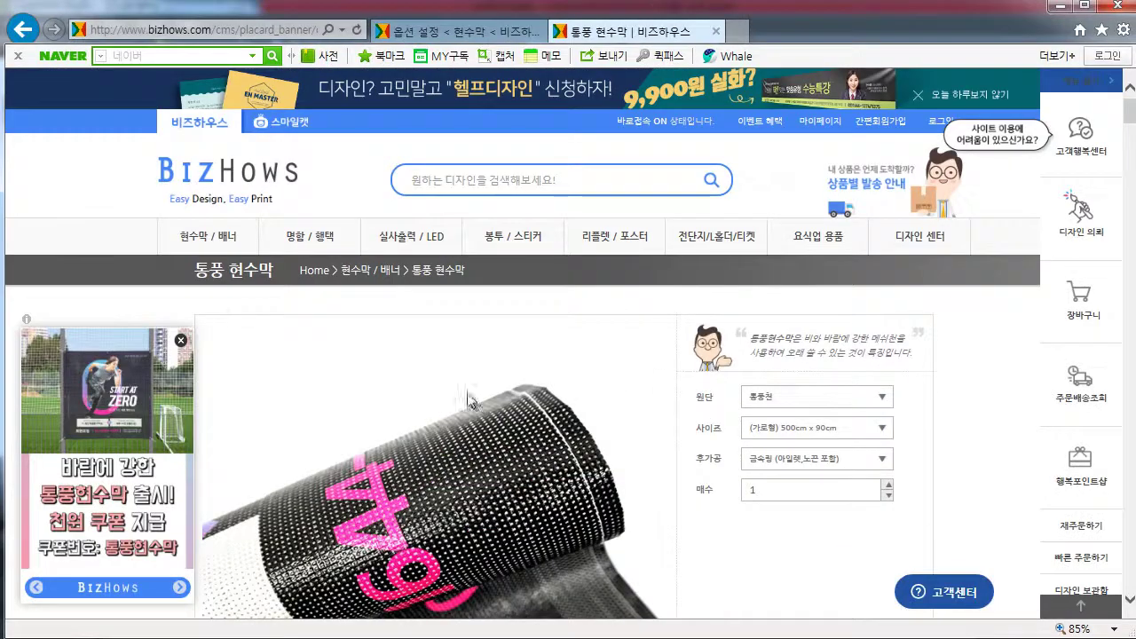
left_click(216, 241)
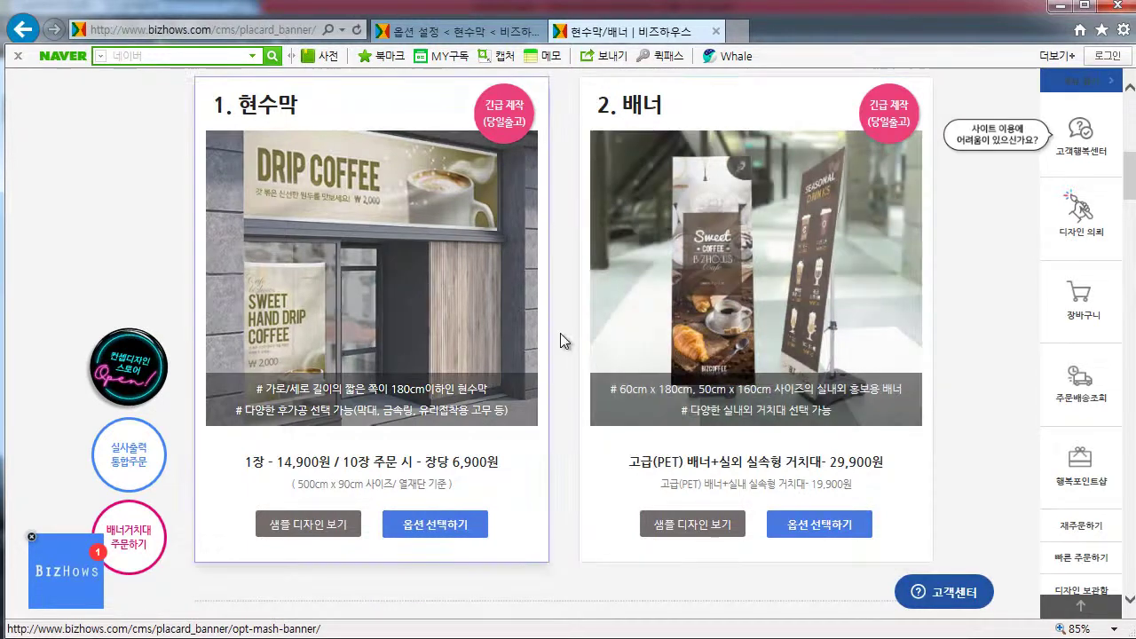
Examine the banner products from 현수막 to 스탠드 배너 and open the mini banner's size choices.
scroll(469, 337, "down", 5)
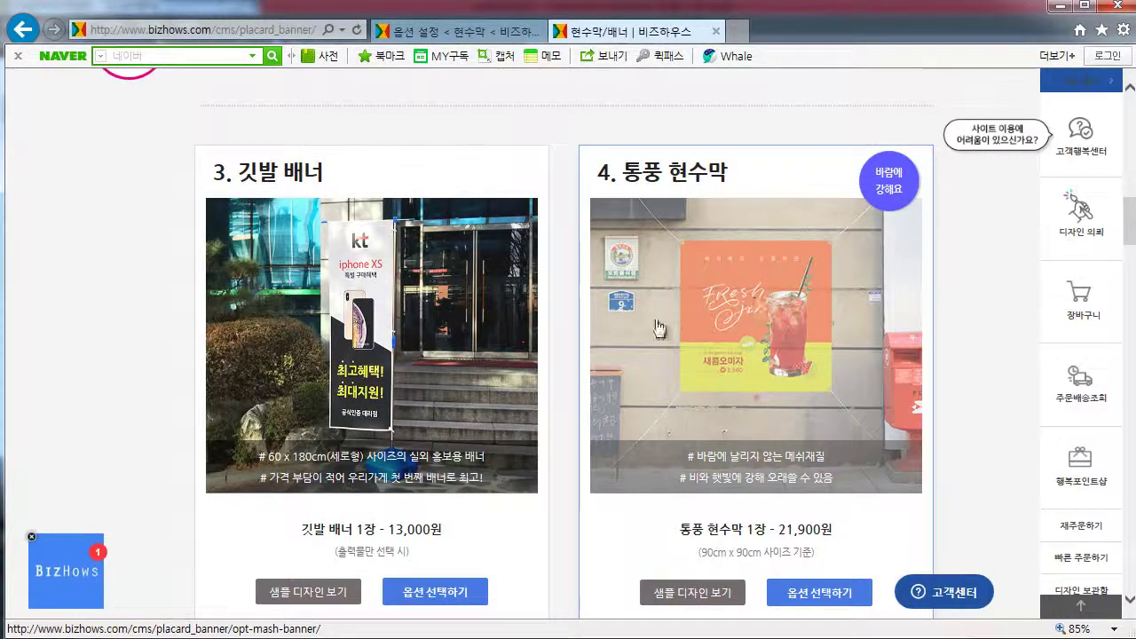
scroll(723, 310, "down", 3)
scroll(722, 312, "down", 3)
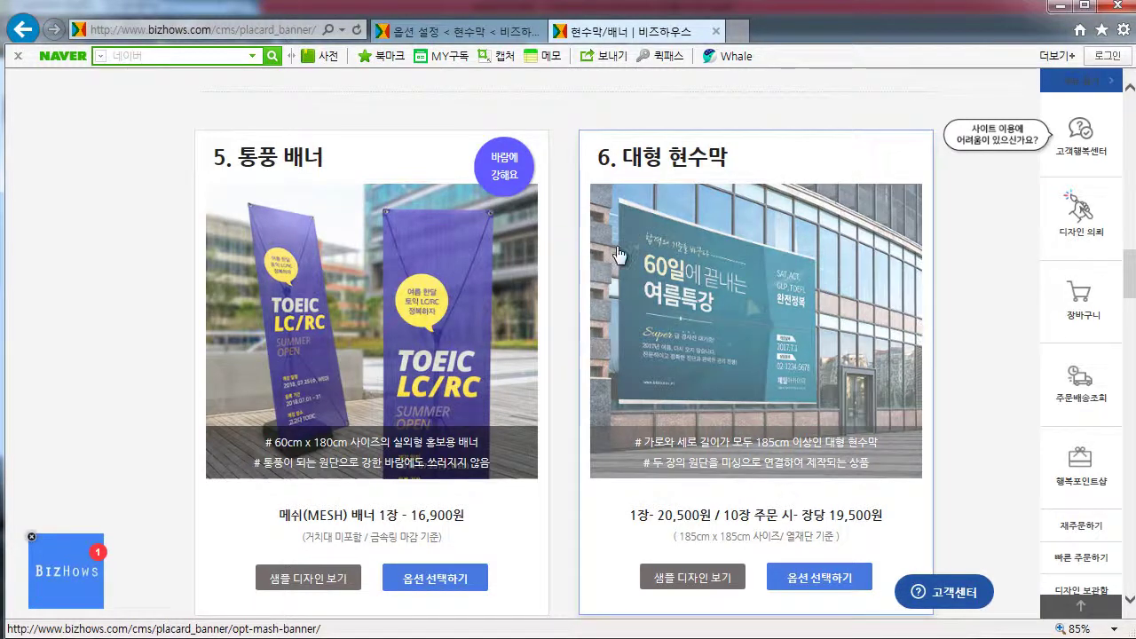
scroll(783, 399, "down", 5)
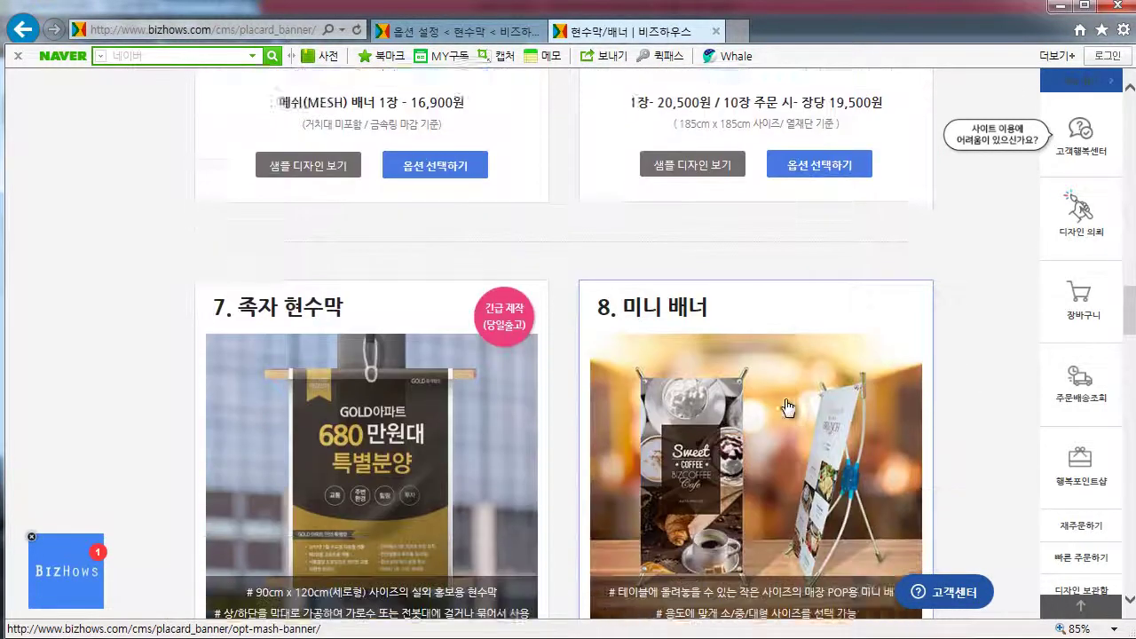
scroll(784, 399, "down", 1)
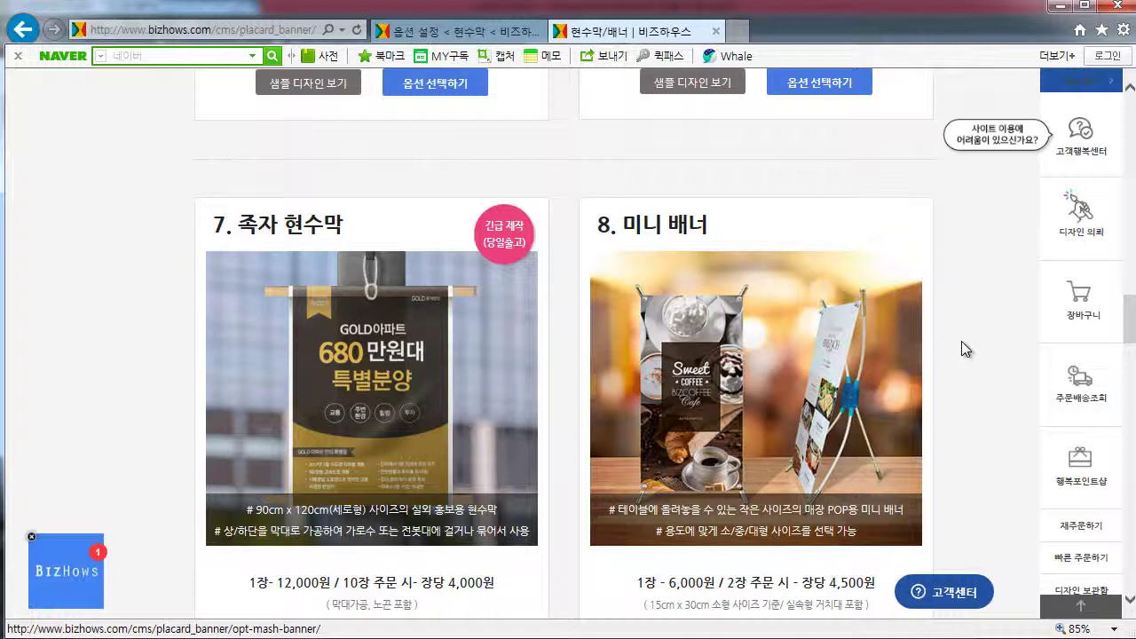
scroll(962, 341, "down", 5)
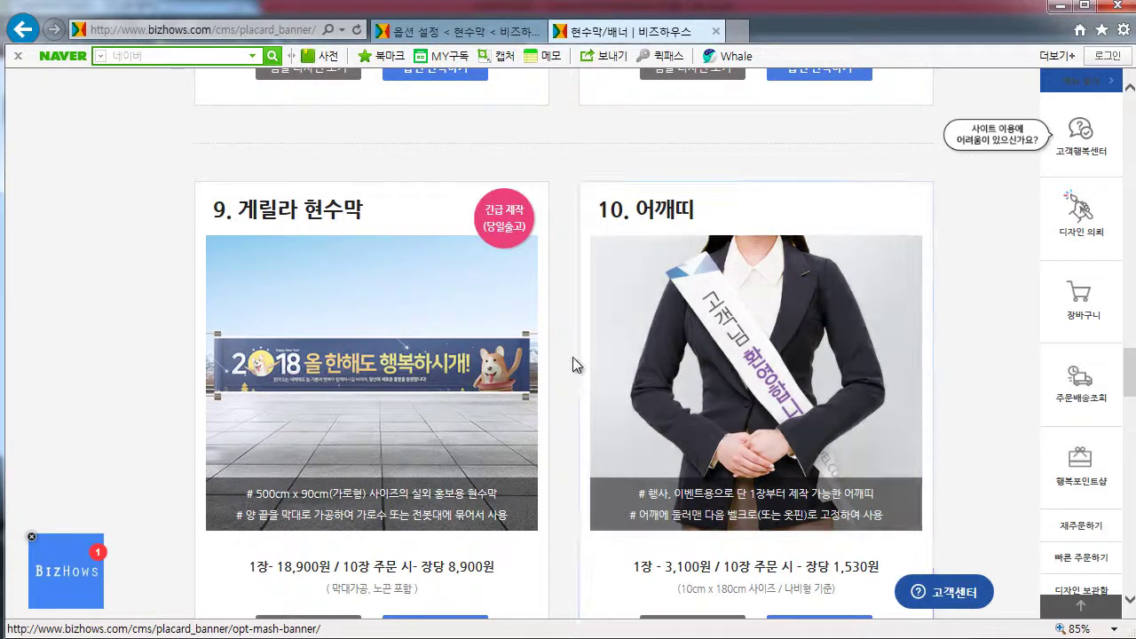
scroll(574, 370, "down", 5)
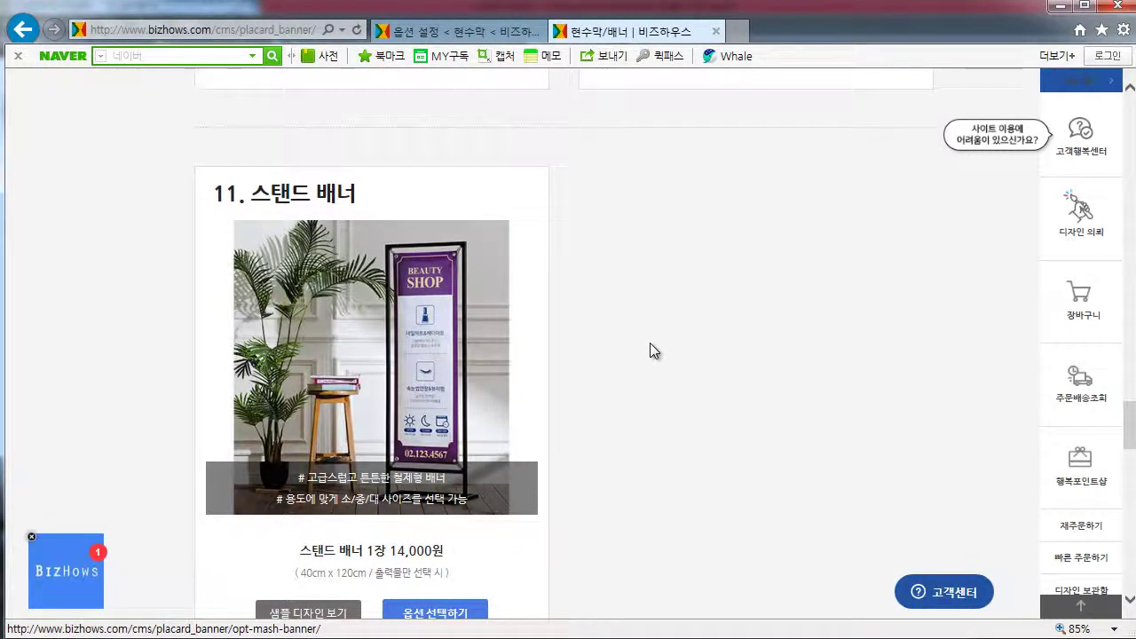
scroll(653, 340, "down", 1)
scroll(654, 340, "up", 20)
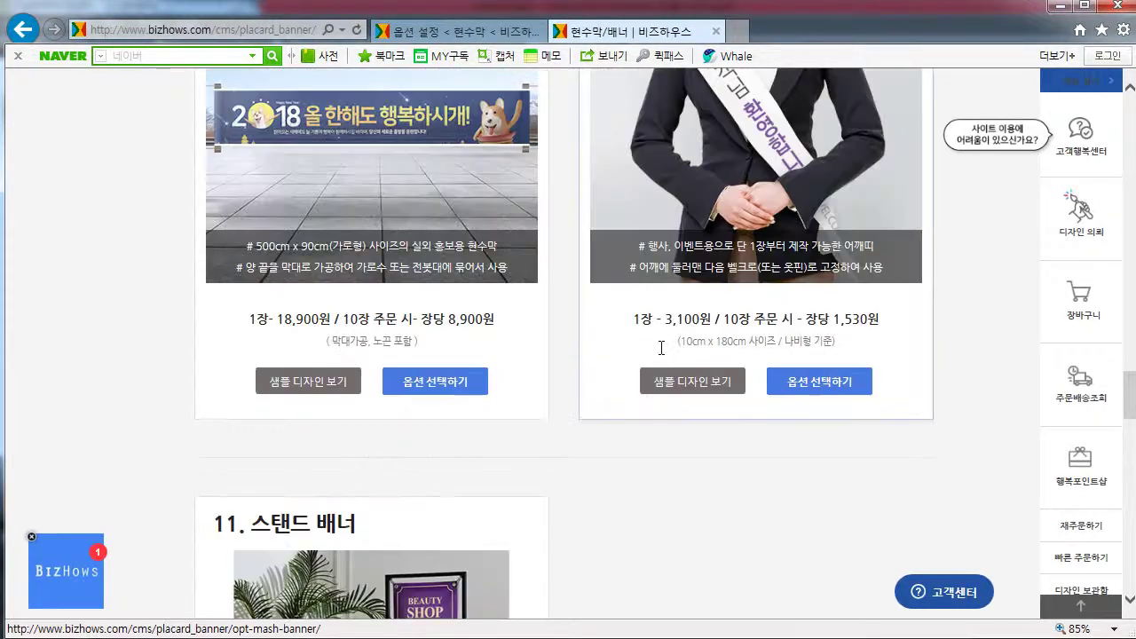
scroll(661, 361, "up", 10)
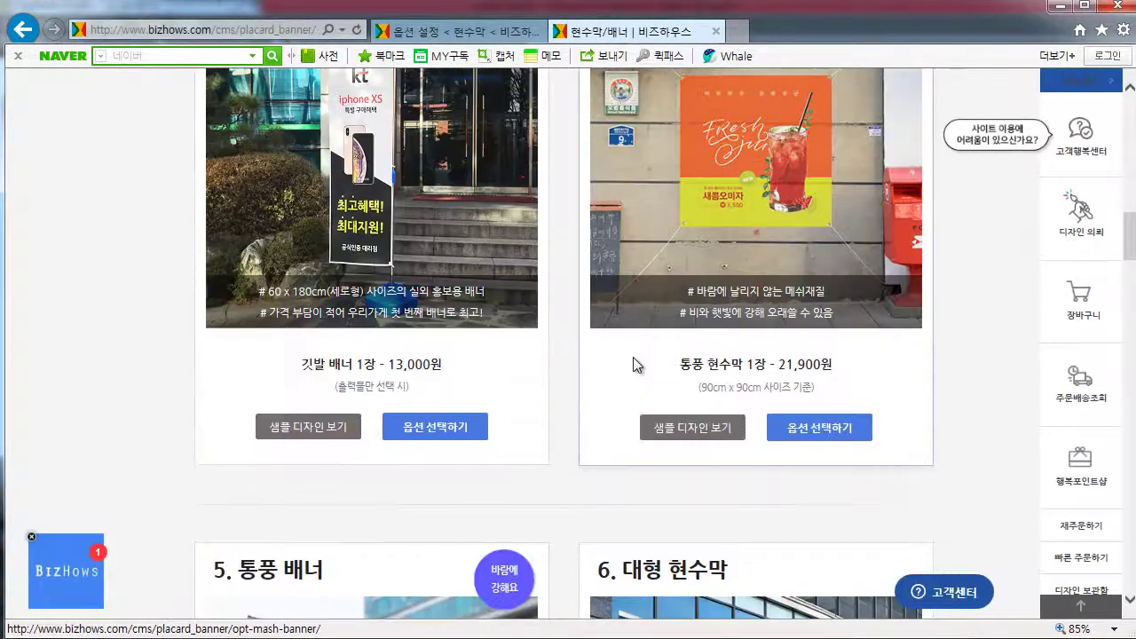
scroll(626, 367, "up", 3)
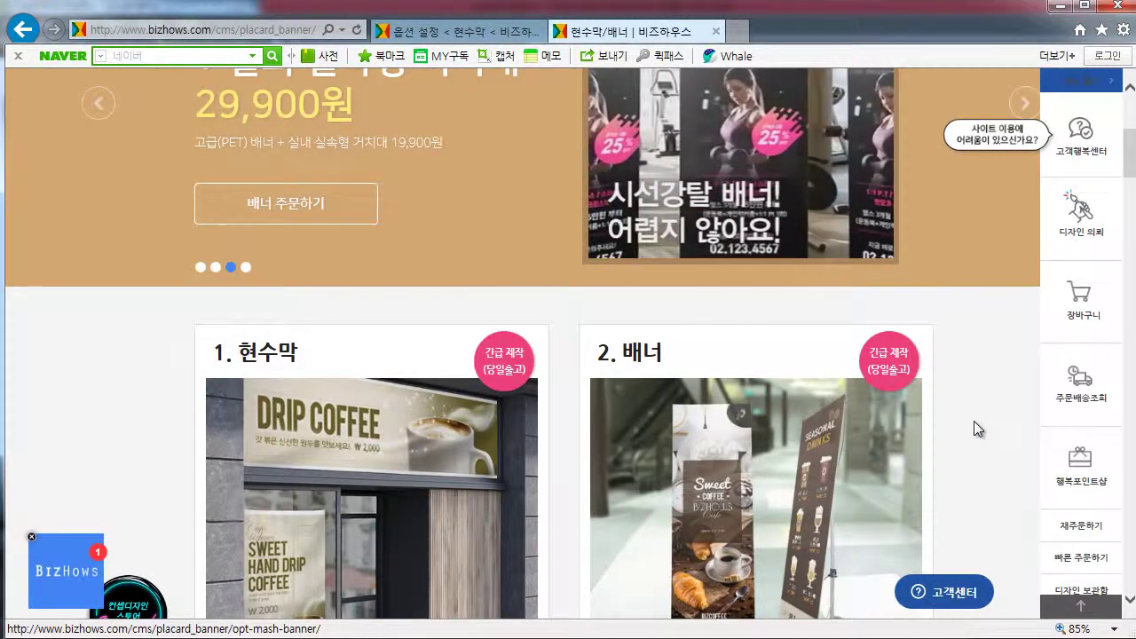
scroll(973, 421, "down", 3)
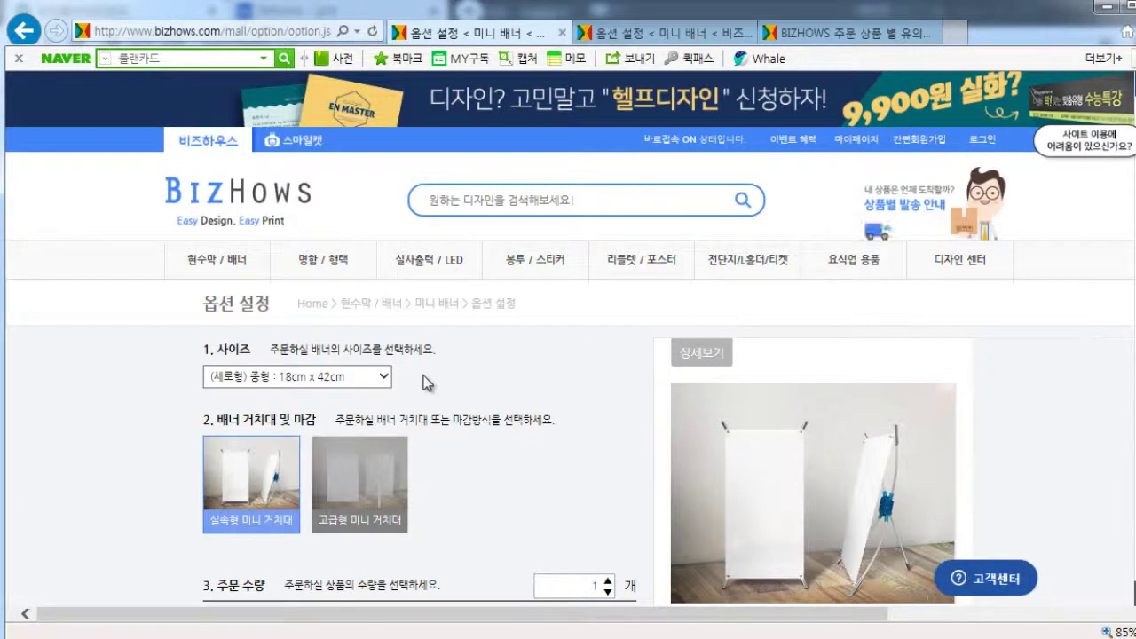
left_click(380, 378)
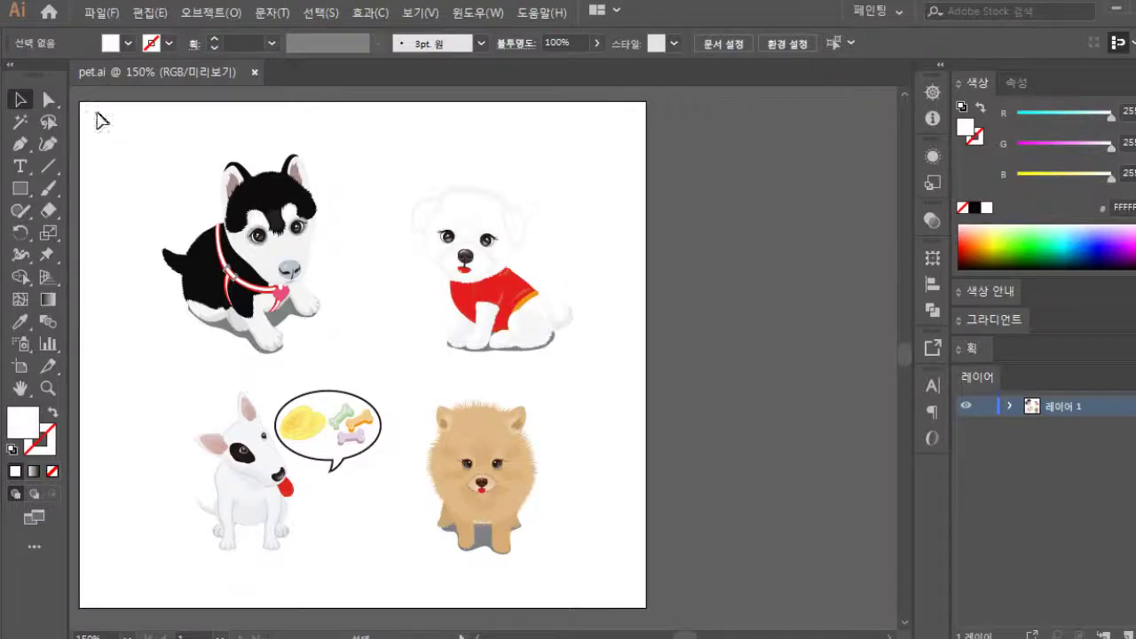
In Illustrator, start a new document from the Print presets and set its units to centimetres.
left_click(104, 12)
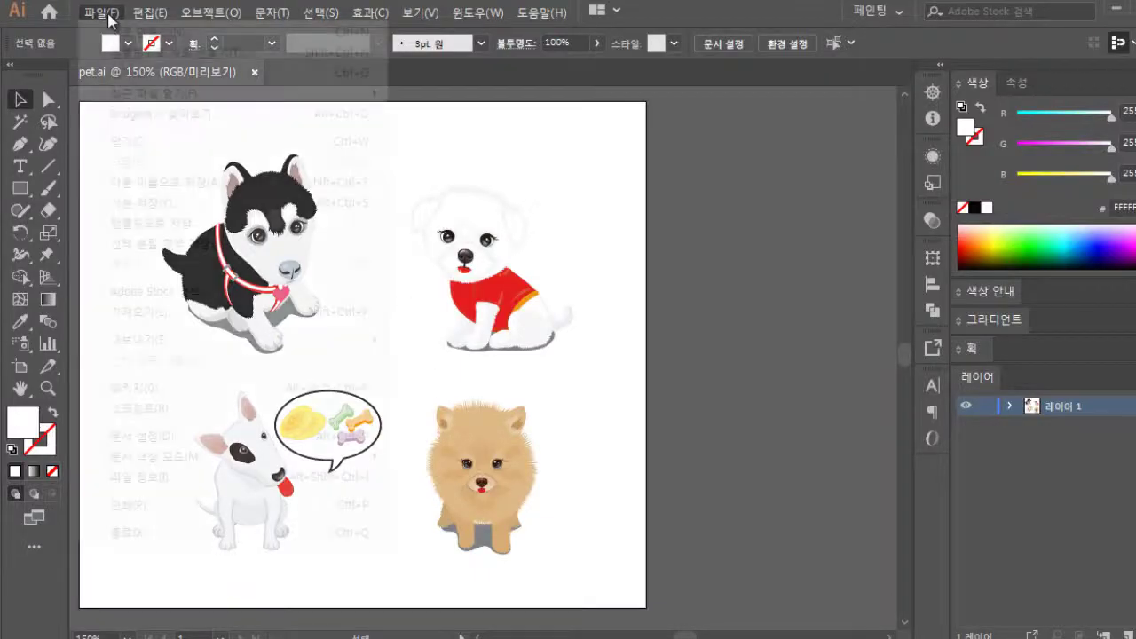
left_click(355, 169)
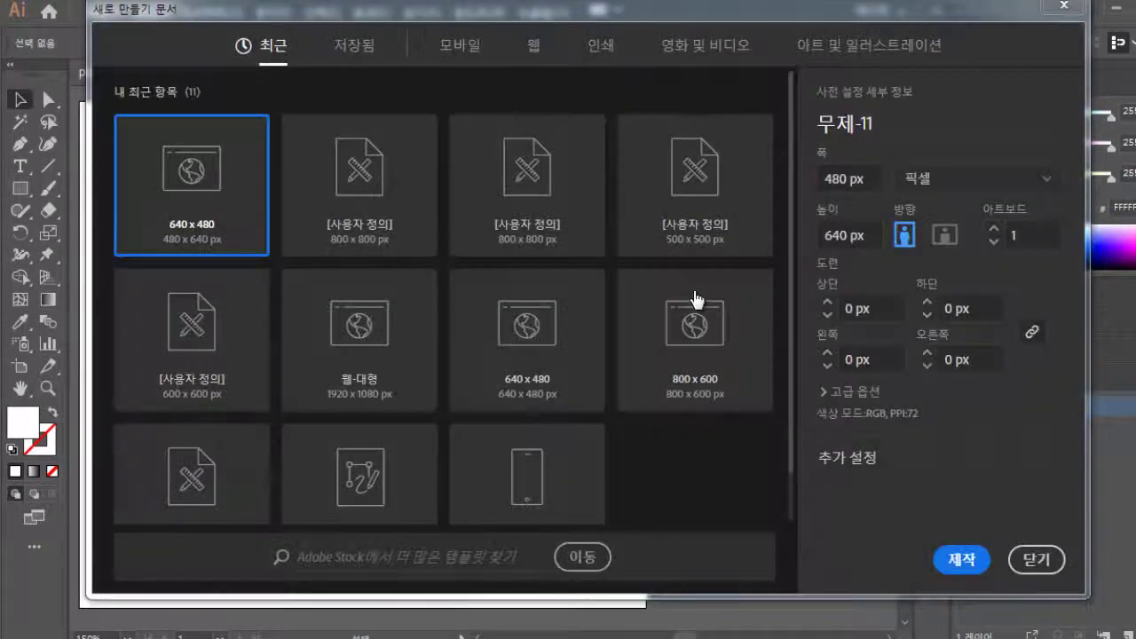
left_click(603, 53)
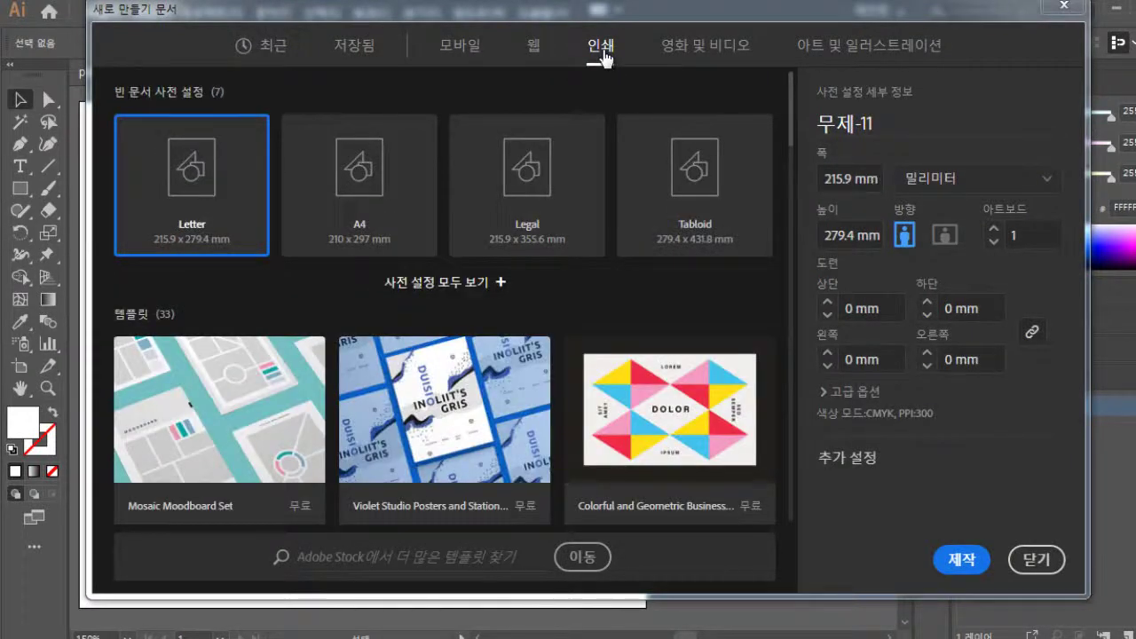
left_click(850, 178)
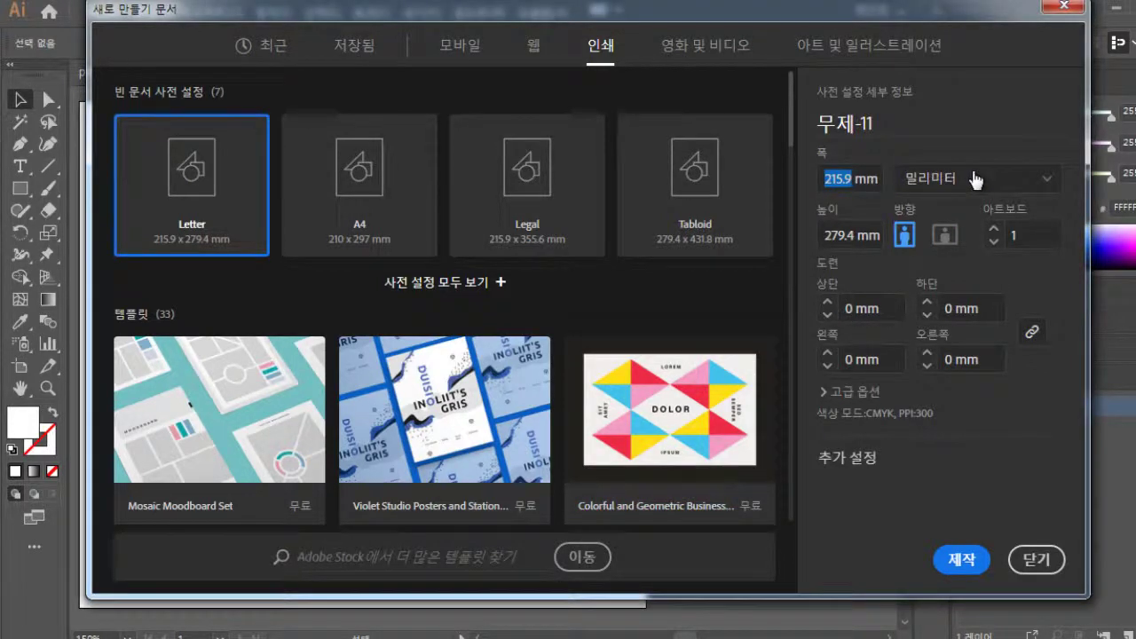
left_click(976, 184)
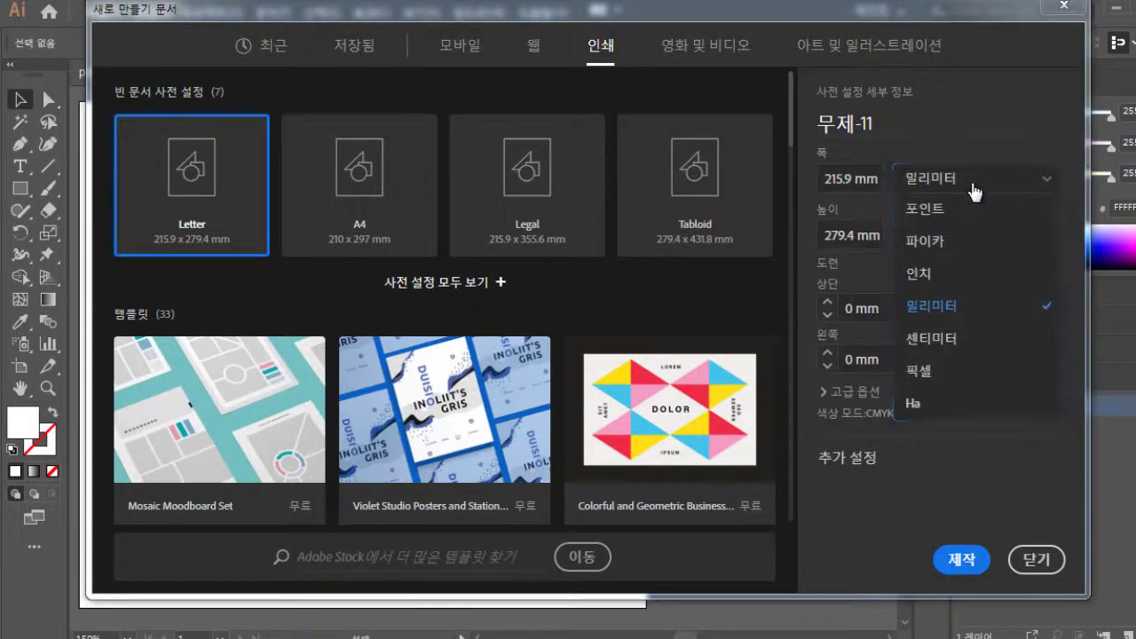
left_click(936, 337)
Create the document with a width of 1.5 cm, a height of 3 cm and a 0.2 cm bleed on all sides.
left_click_drag(806, 180, 793, 181)
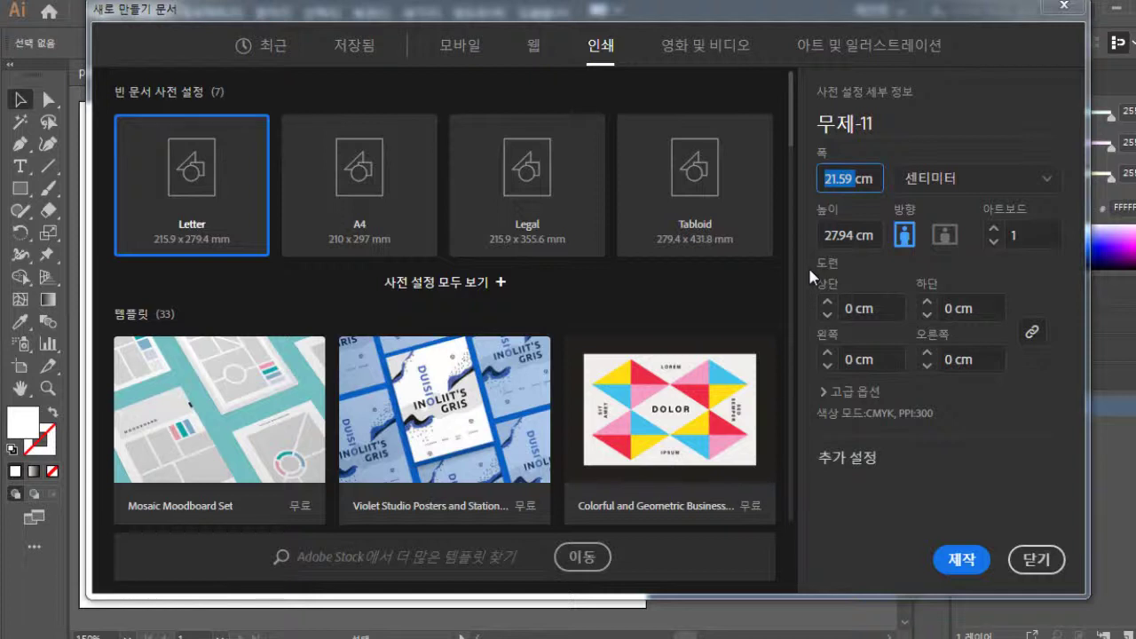
type("1.5")
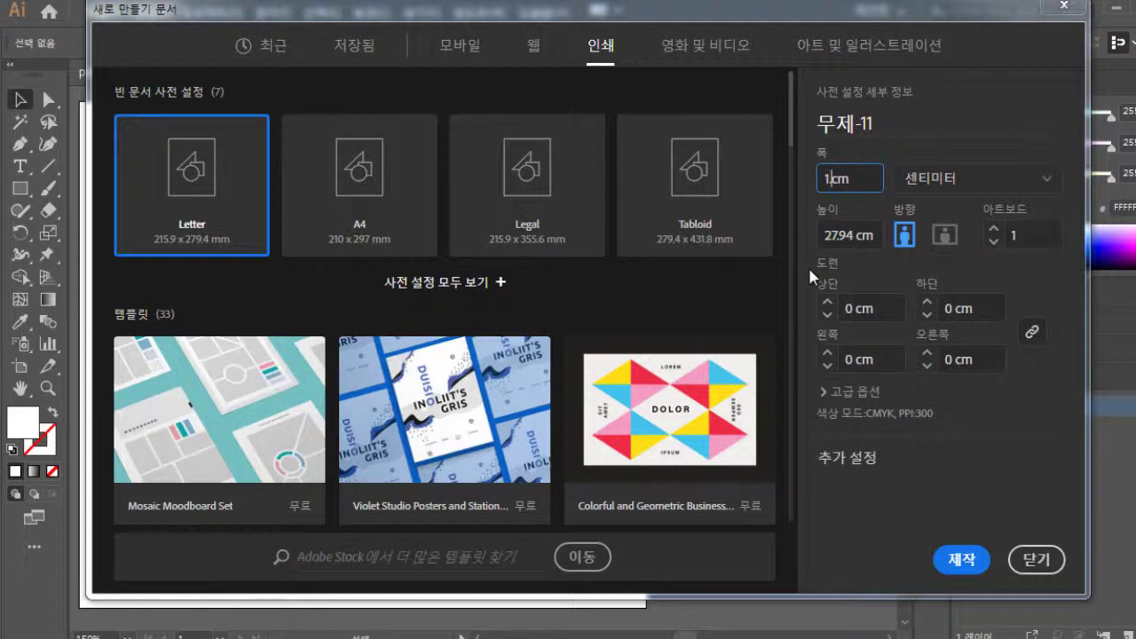
left_click(850, 241)
type("3")
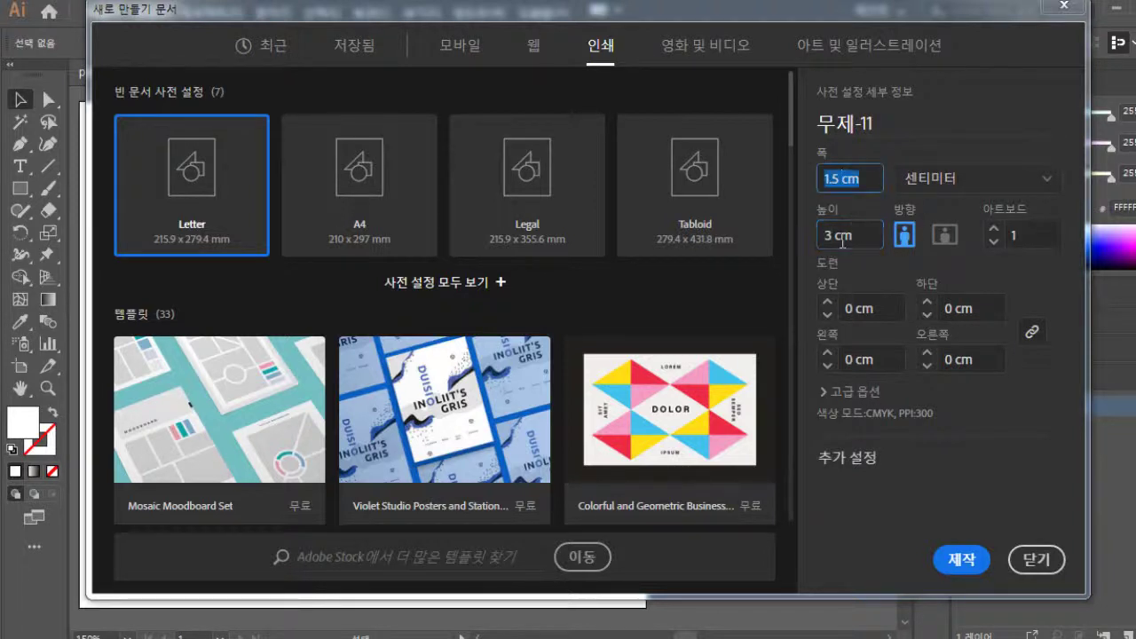
left_click(859, 236)
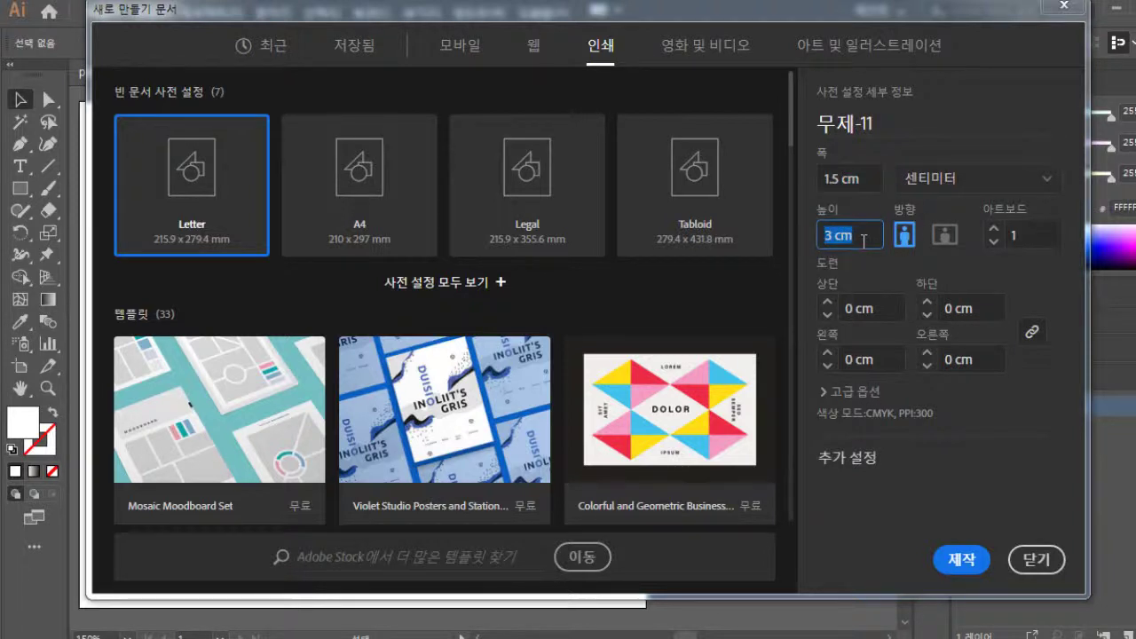
left_click(829, 301)
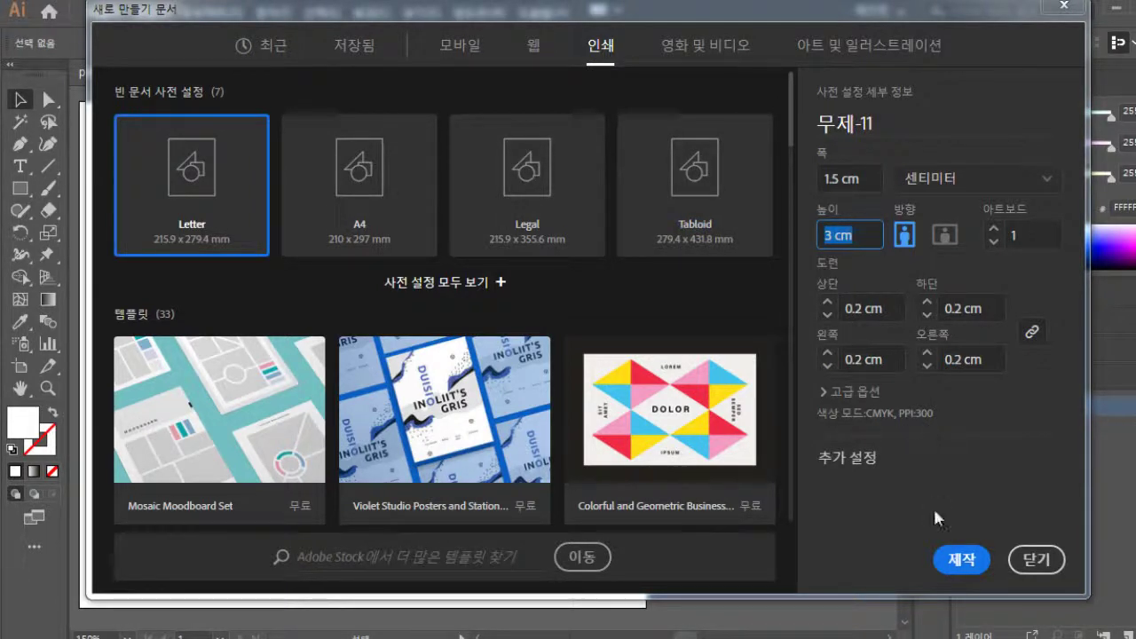
left_click(961, 561)
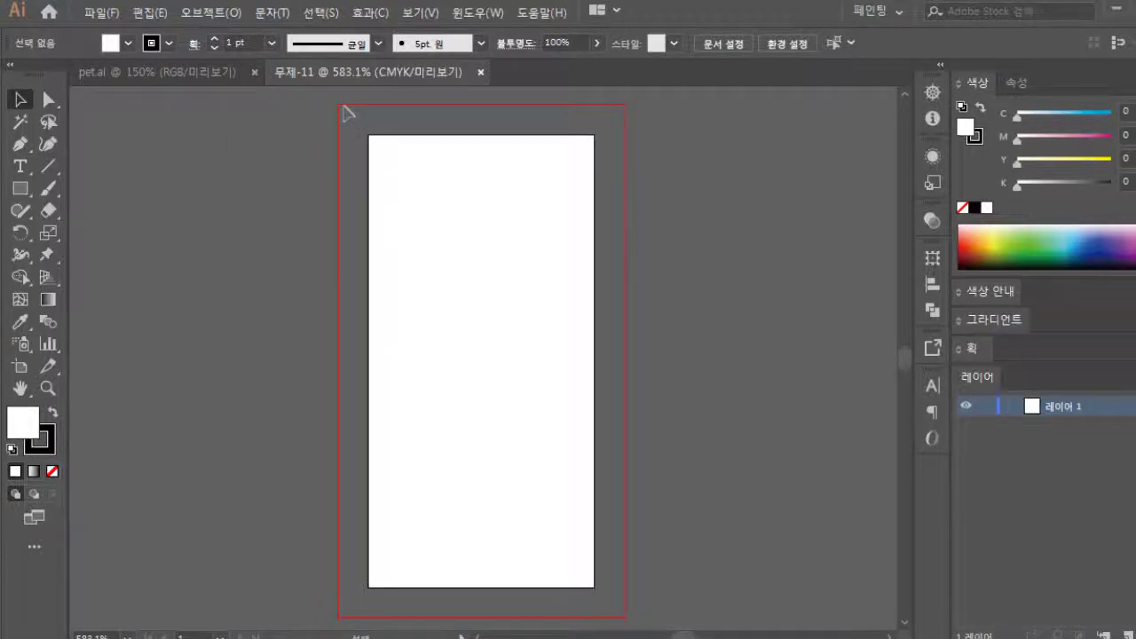
Change the document's bleed to 0.02 cm on all four sides in Document Setup.
left_click(103, 18)
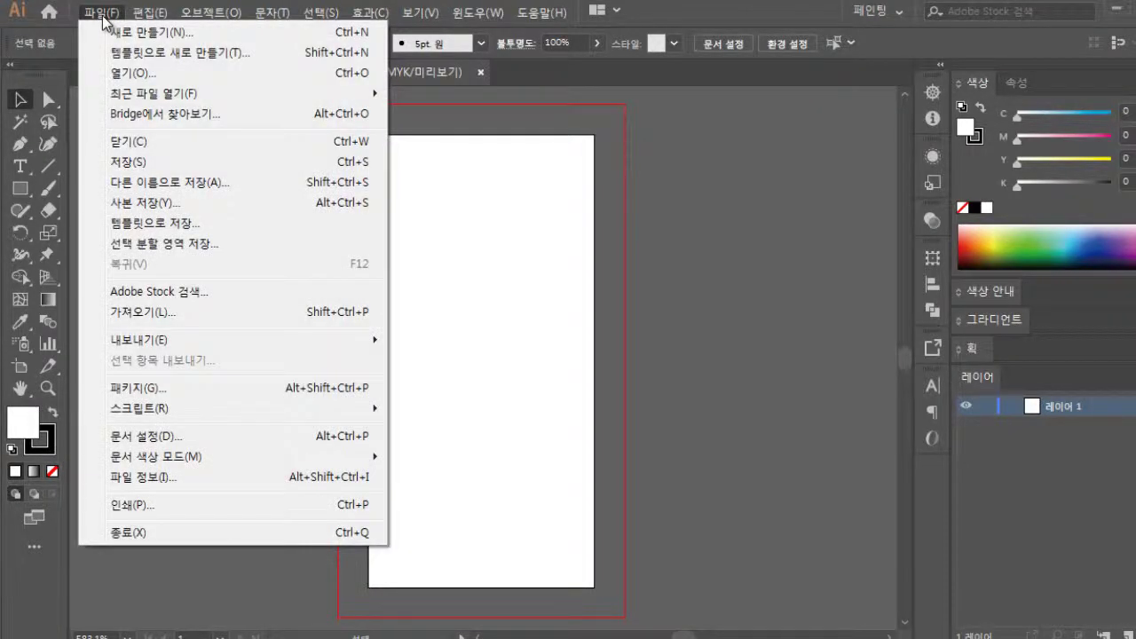
left_click(180, 438)
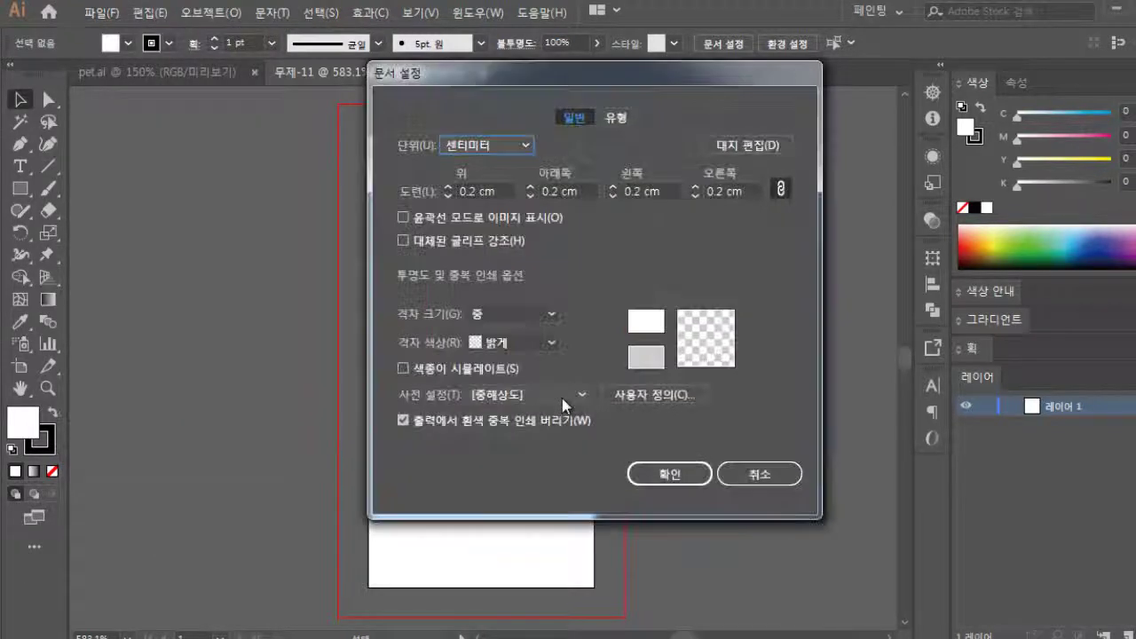
left_click(461, 190)
left_click(461, 190)
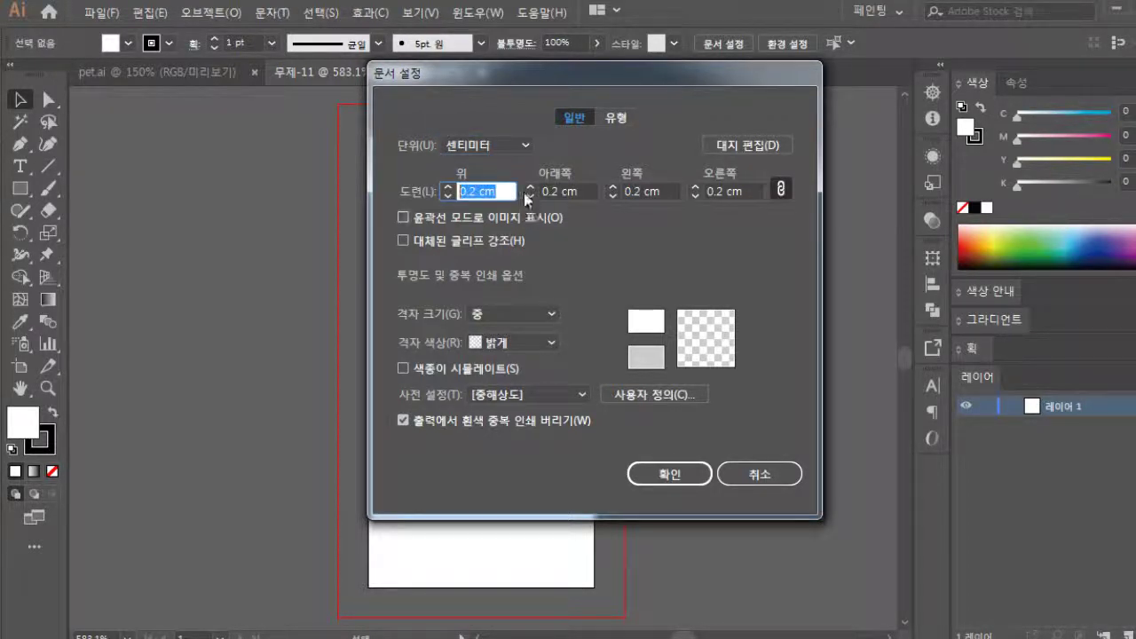
left_click(469, 191)
type("0")
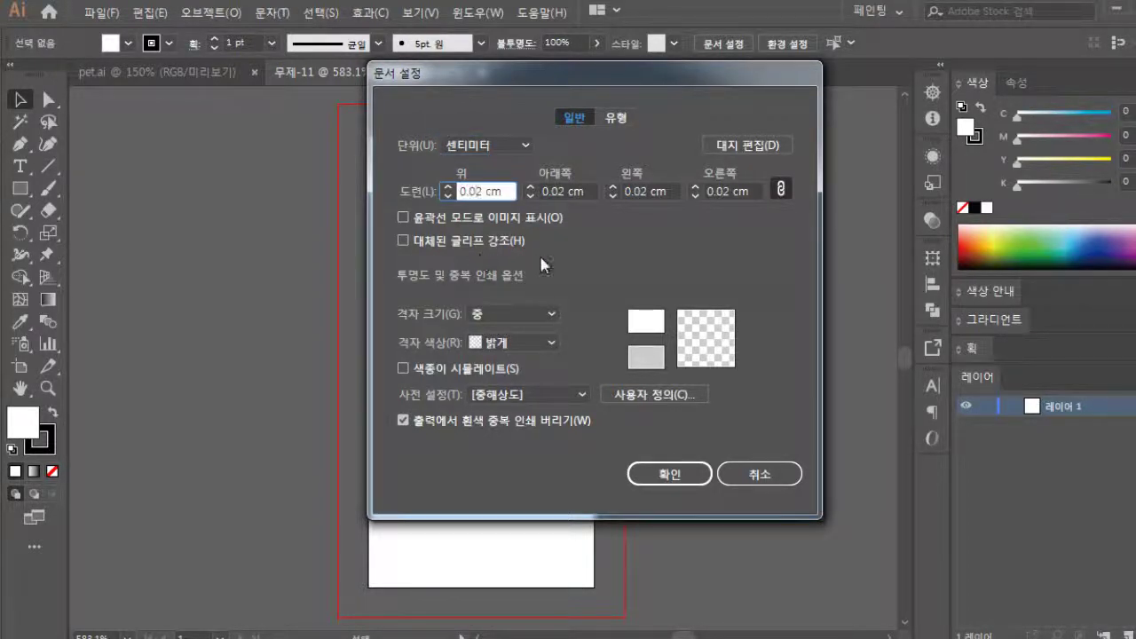
left_click(634, 197)
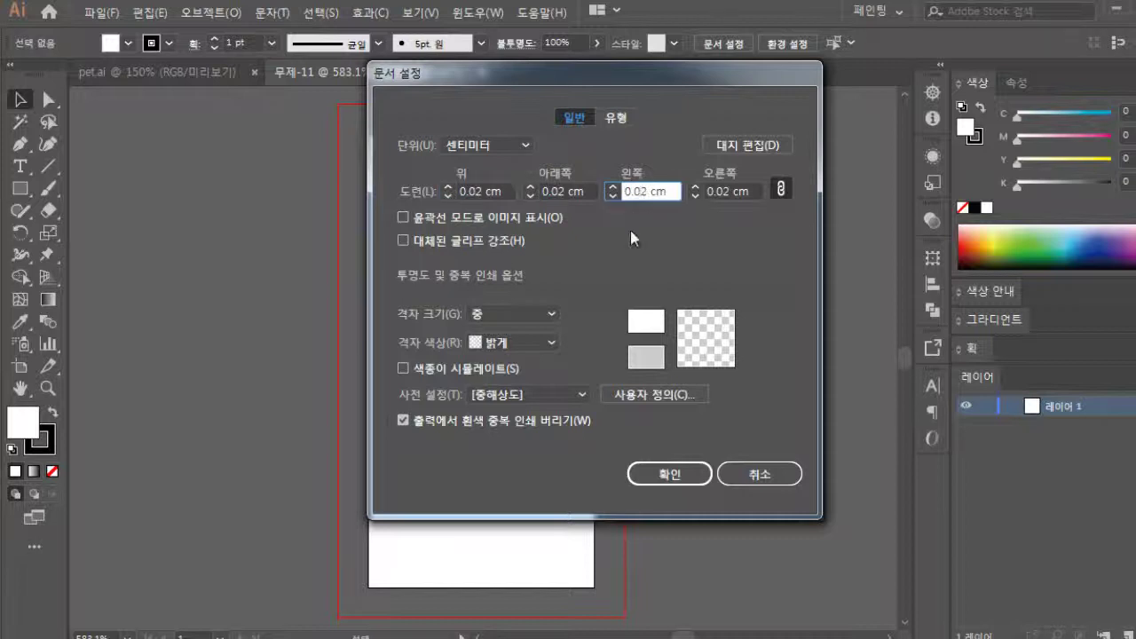
left_click(655, 472)
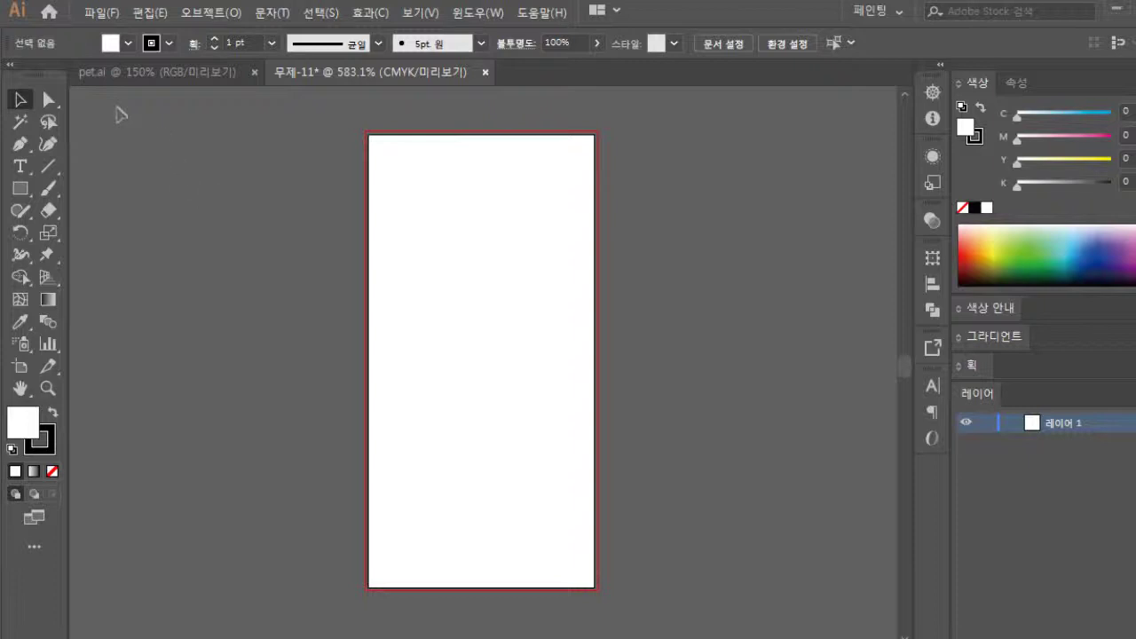
View the dog artwork in pet.ai, return to the blank banner document and swap its fill and stroke colours.
left_click(148, 74)
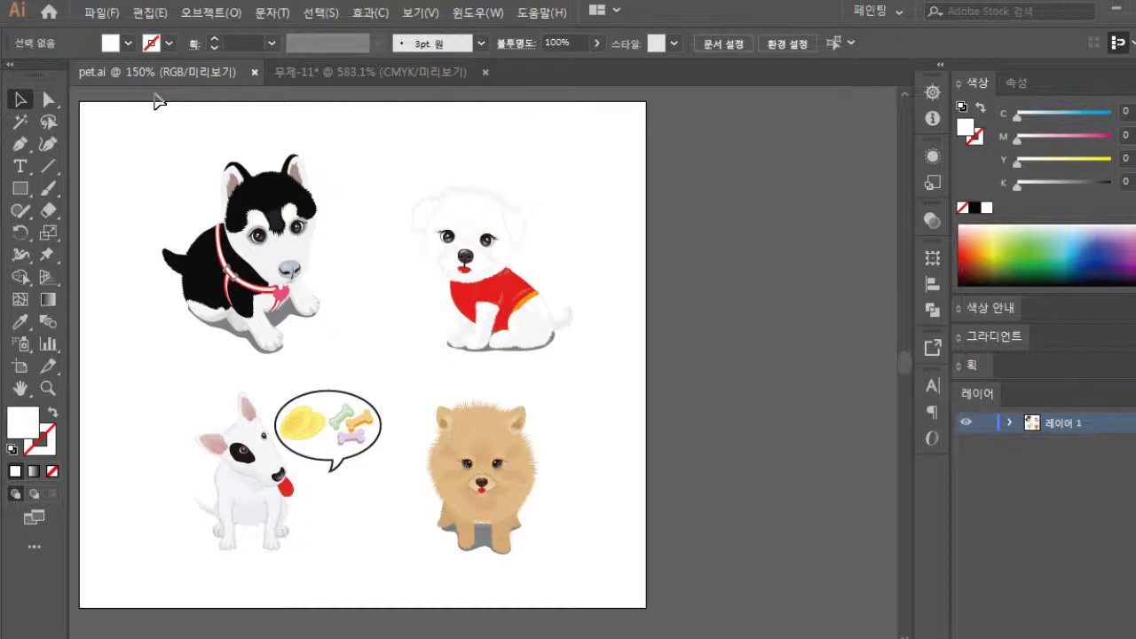
left_click(358, 72)
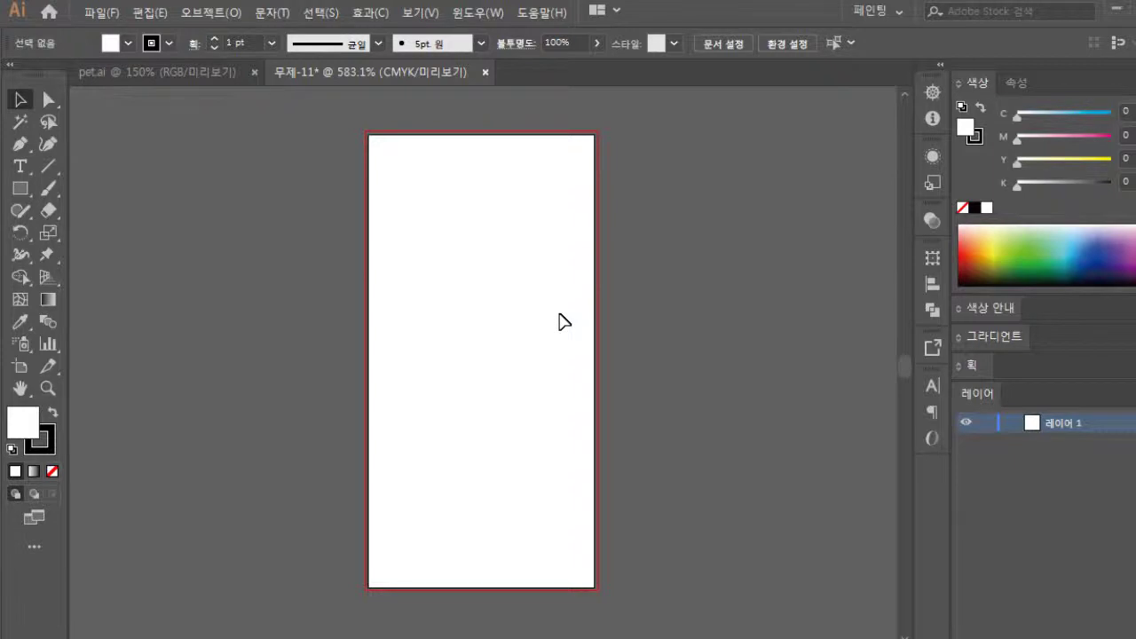
left_click(53, 415)
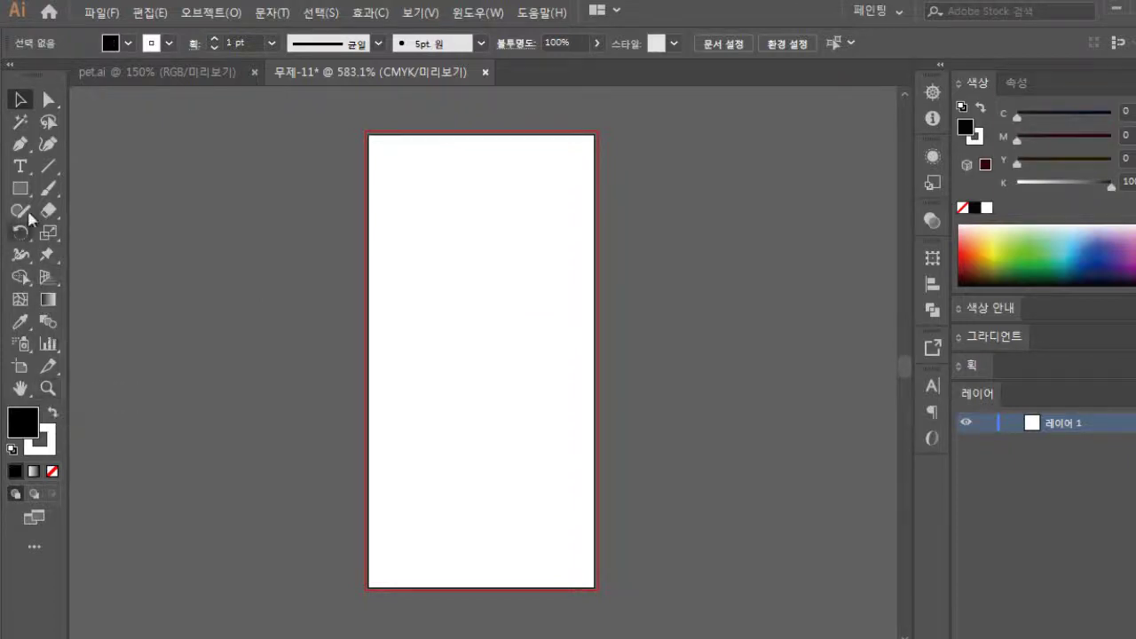
Add the text "마이도그 애견카페" on two lines in the upper part of the banner artboard.
left_click(22, 168)
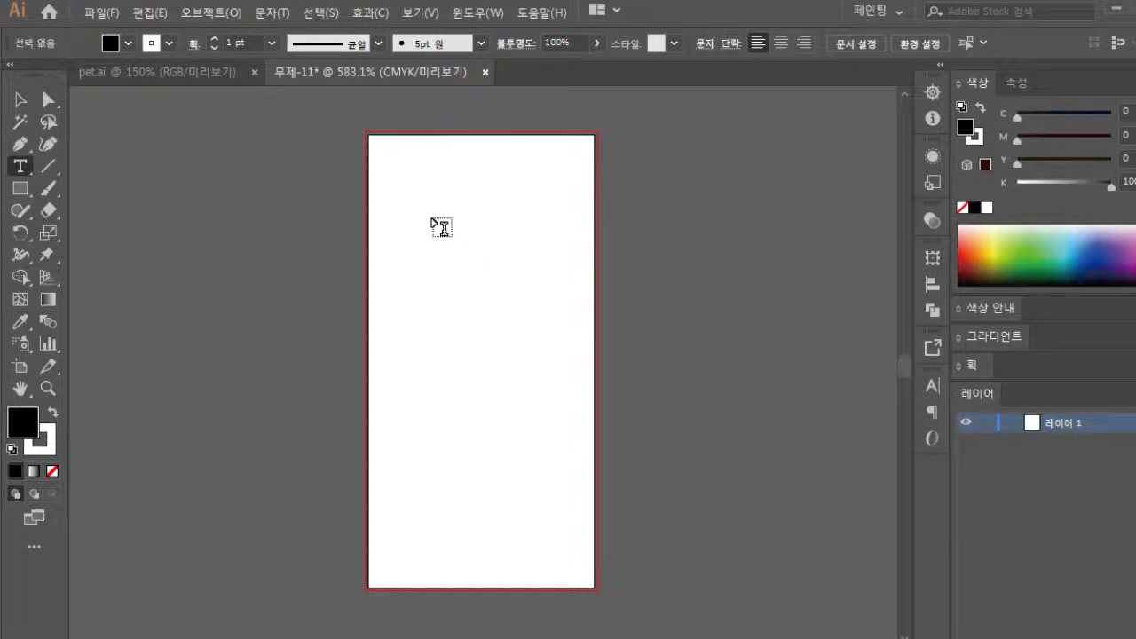
left_click(461, 293)
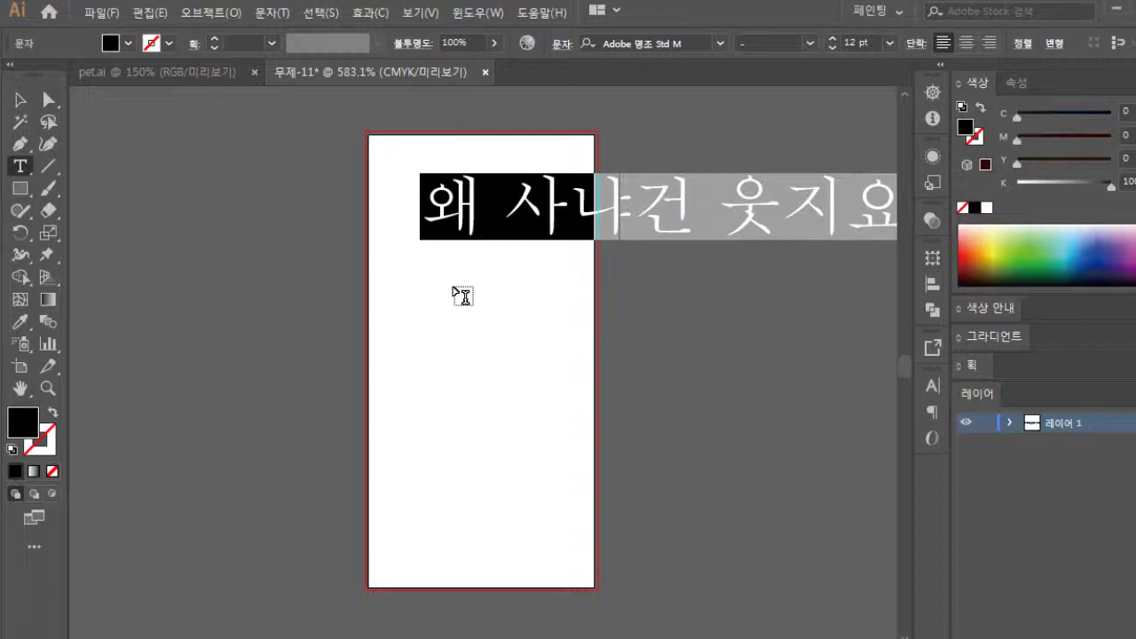
type("마이도그 애견카페")
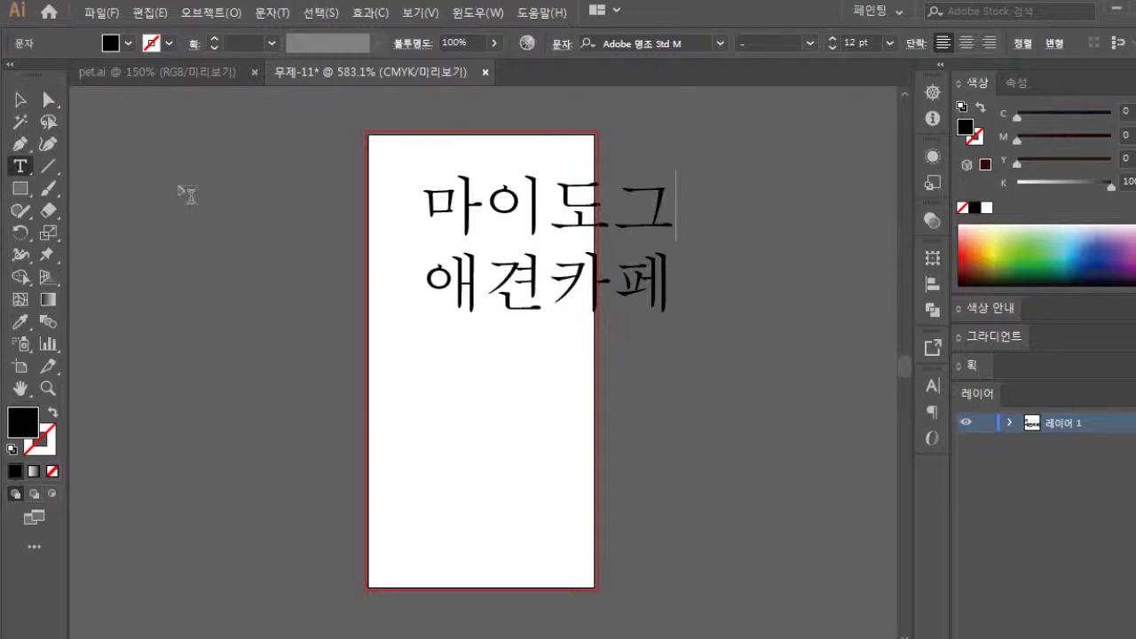
left_click(20, 99)
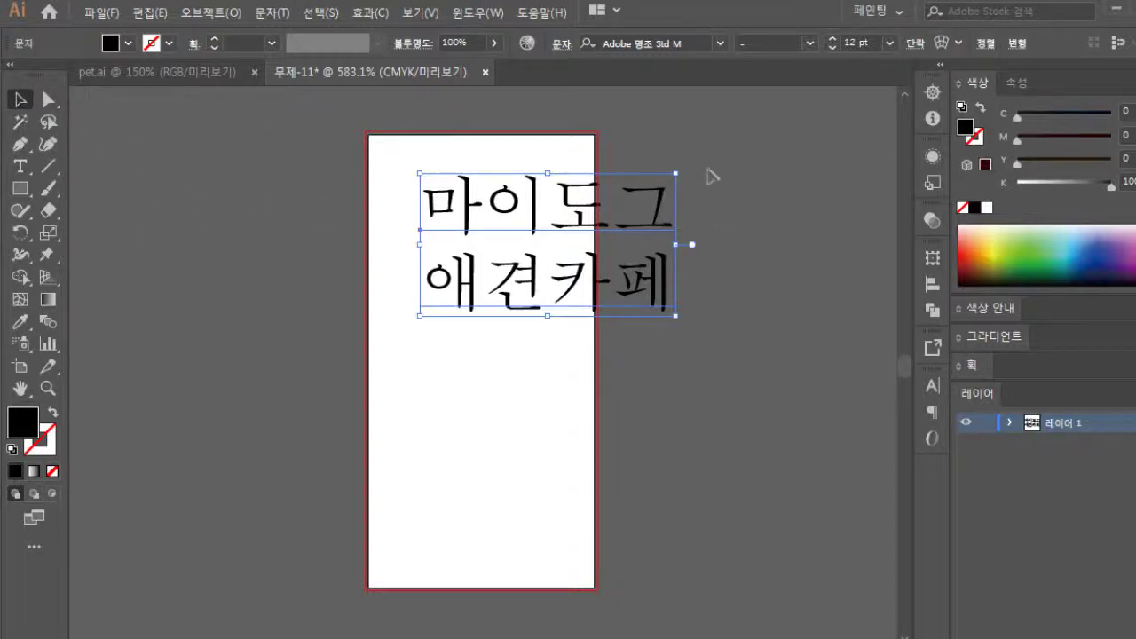
Add the fonts 나눔바른펜 and 나눔스퀘어 to the font favourites and apply 나눔바른펜 to the banner text.
left_click(718, 44)
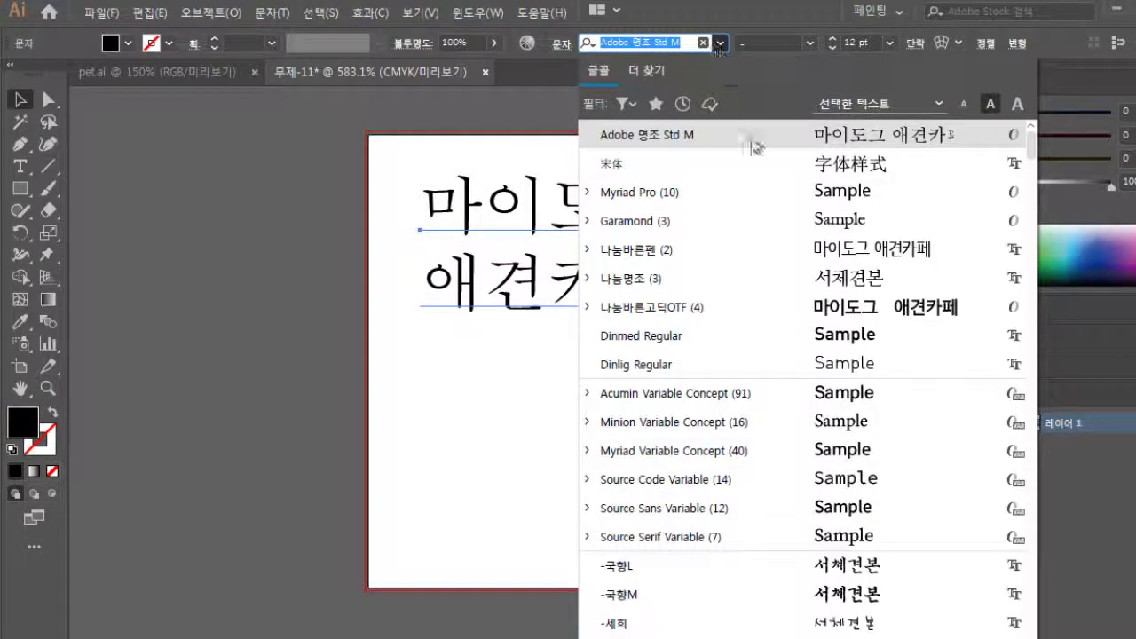
scroll(759, 410, "down", 3)
scroll(762, 408, "down", 10)
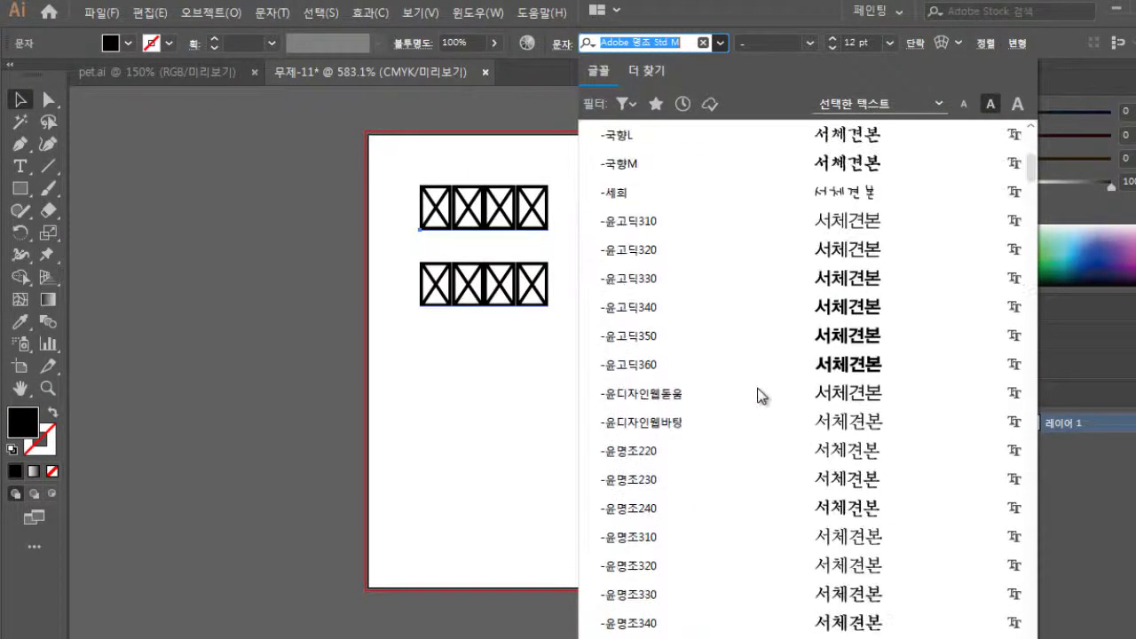
scroll(754, 386, "down", 1)
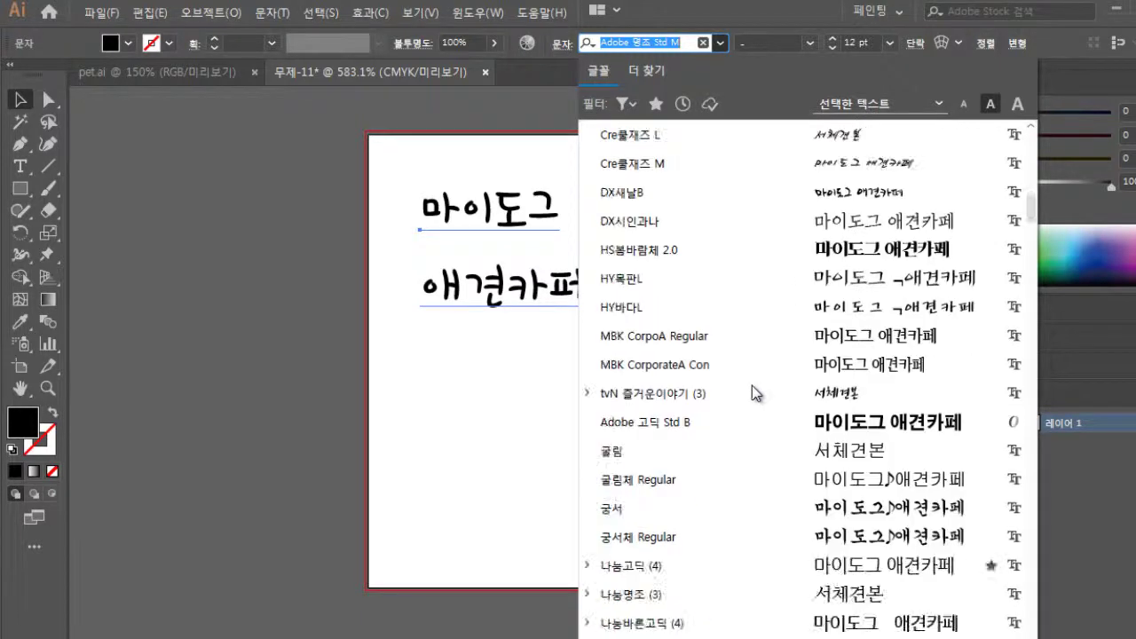
scroll(734, 372, "down", 2)
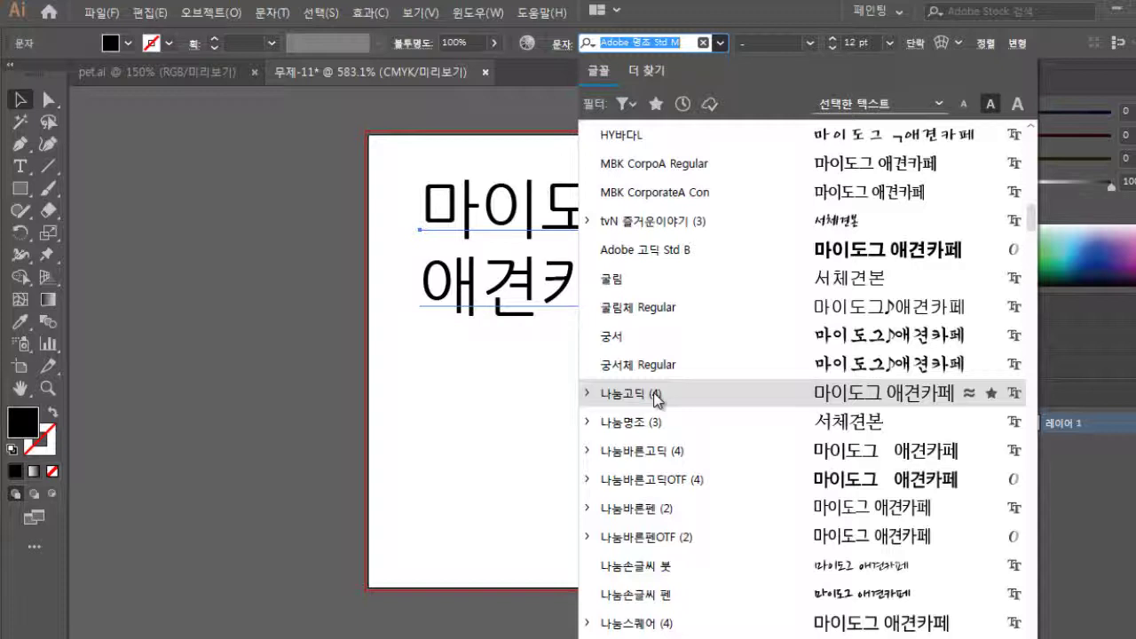
scroll(657, 397, "down", 3)
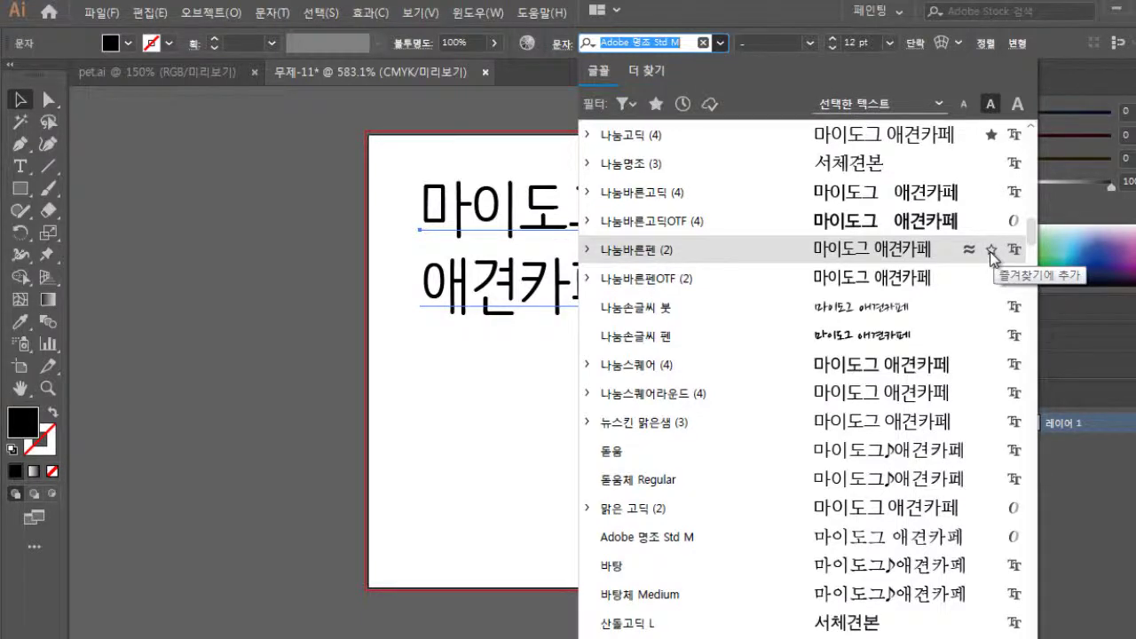
left_click(990, 251)
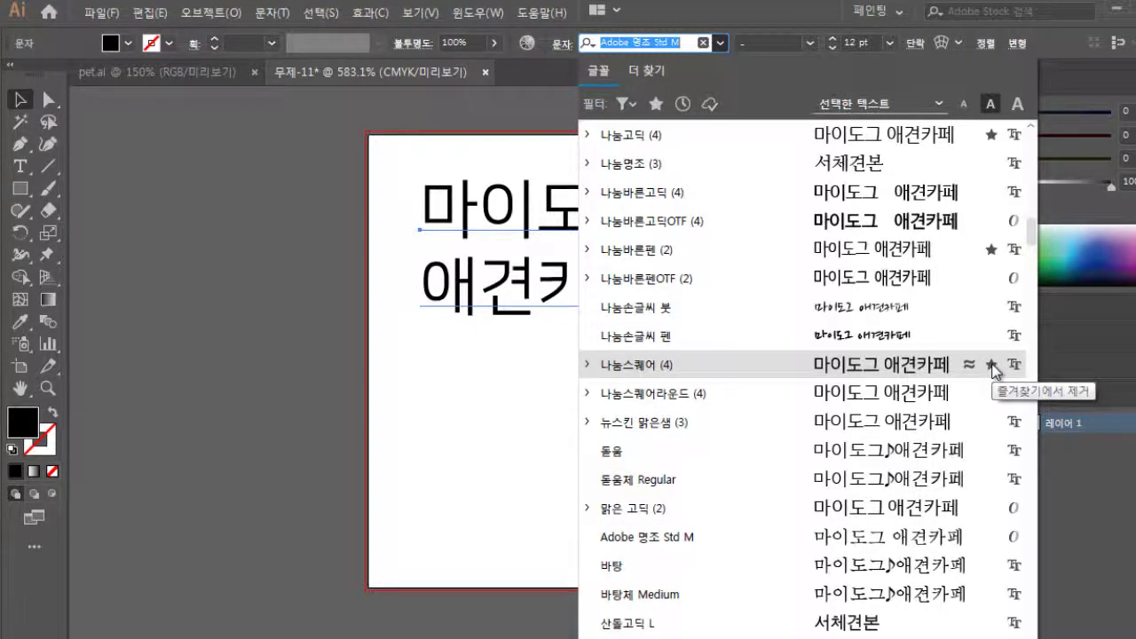
left_click(716, 252)
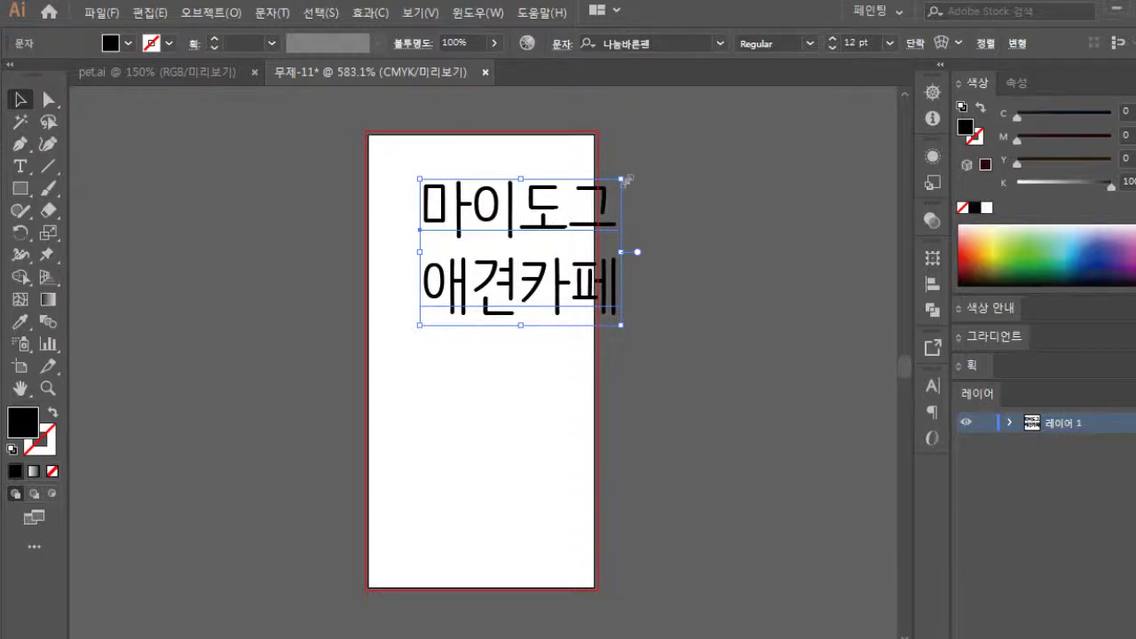
Scale the text proportionally down to about 10.41 pt and move it to the horizontal middle of the banner.
left_click_drag(620, 178, 593, 198)
left_click_drag(482, 219, 460, 218)
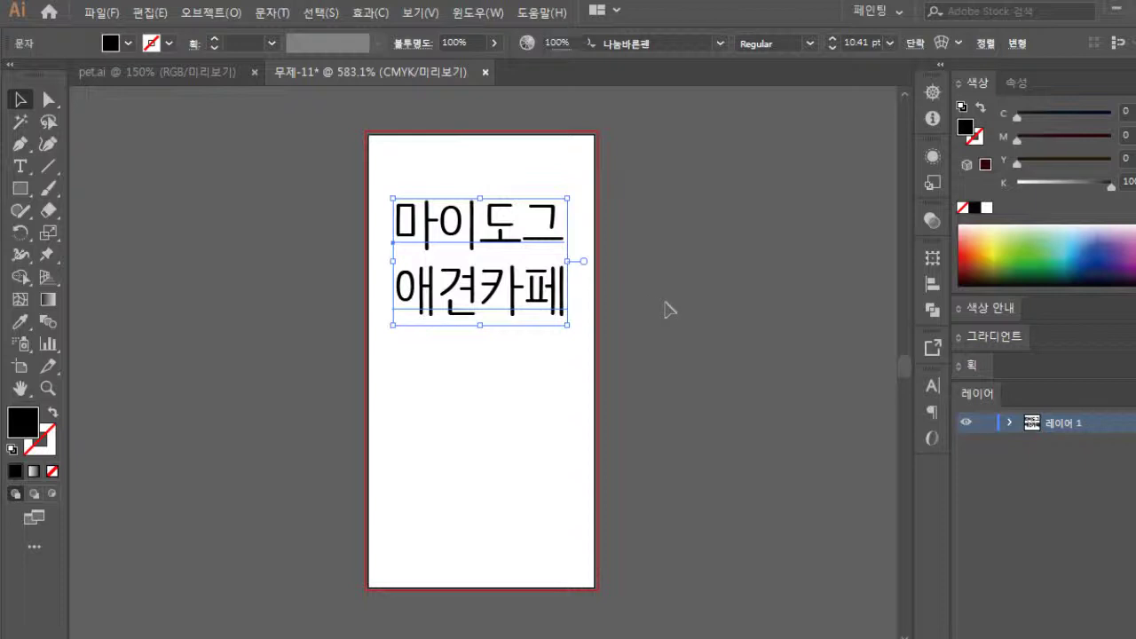
left_click(670, 309)
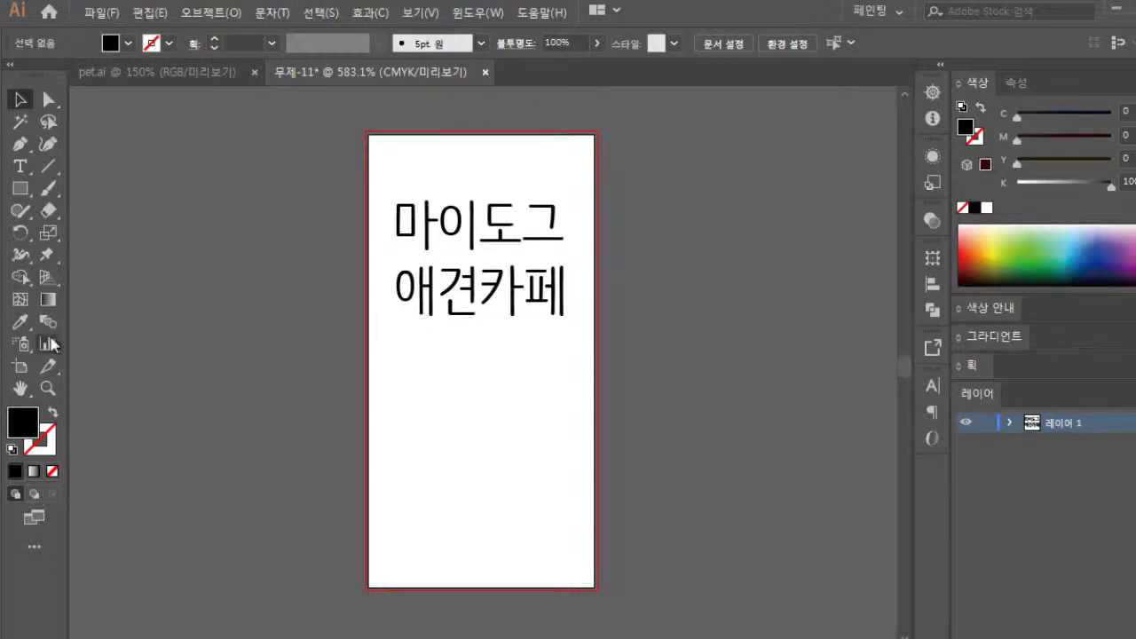
Draw a rectangle over the whole banner and extend its left edge so it reaches the bleed line on all sides.
left_click(26, 190)
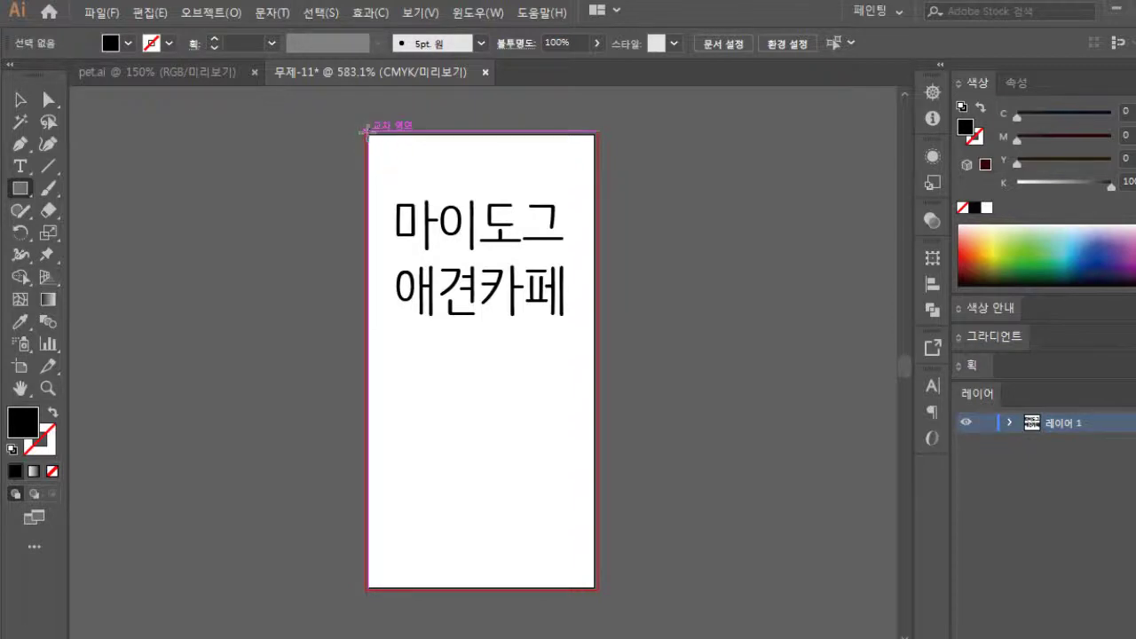
left_click_drag(367, 134, 598, 591)
left_click(19, 99)
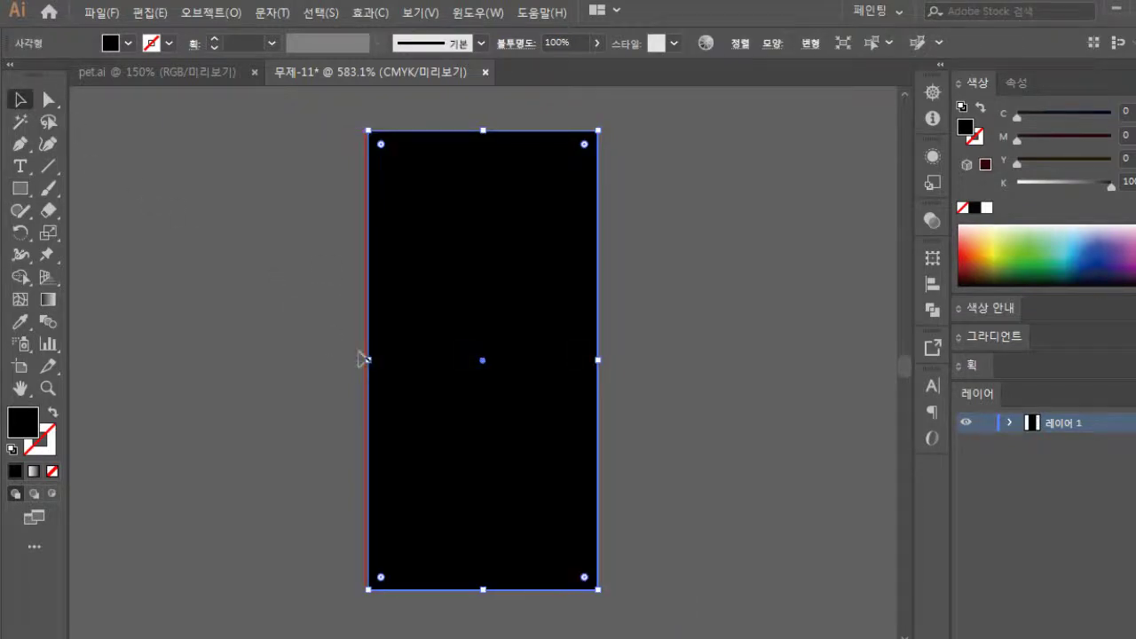
left_click_drag(368, 359, 369, 360)
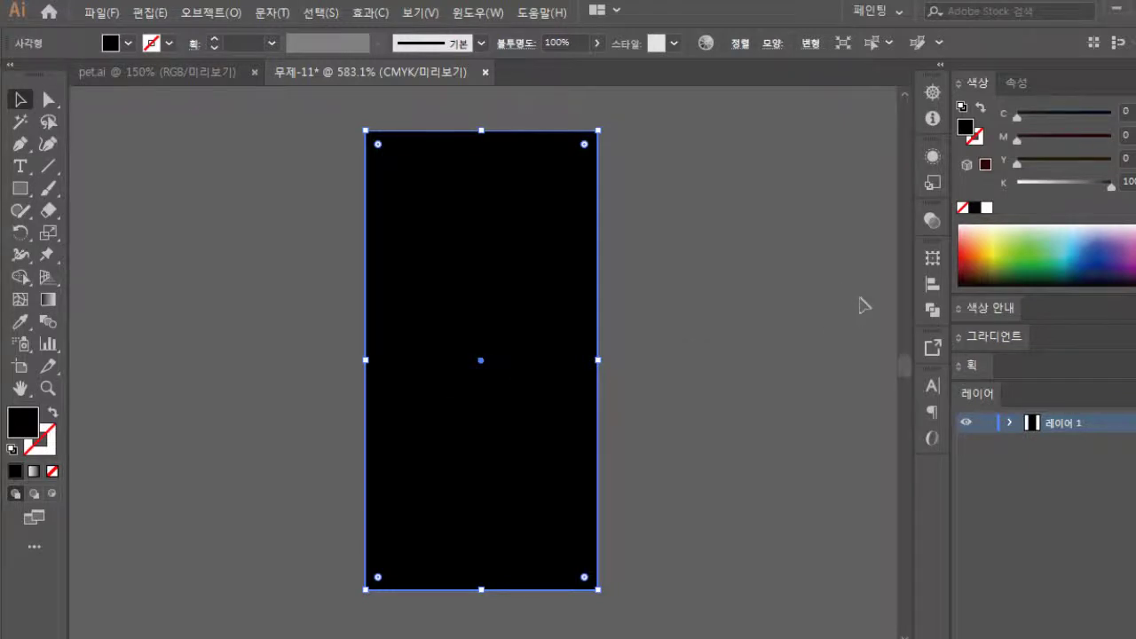
Fill the background rectangle with a teal of C 60, M 0, Y 38, K 0.
left_click(1060, 252)
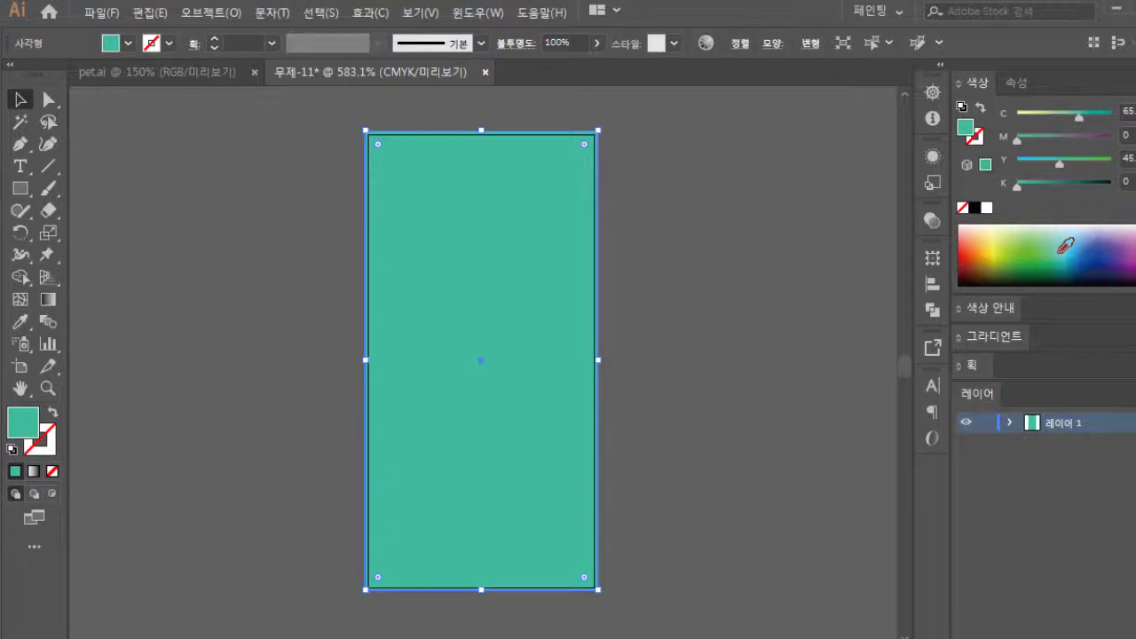
left_click_drag(1079, 123, 1062, 121)
left_click(1069, 116)
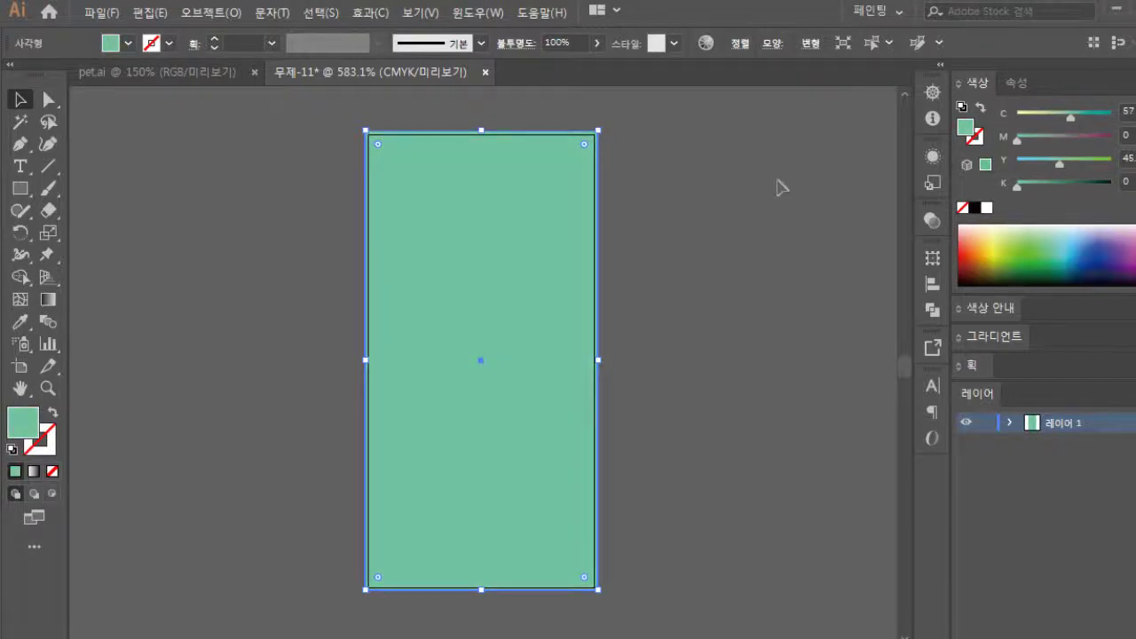
left_click(1056, 229)
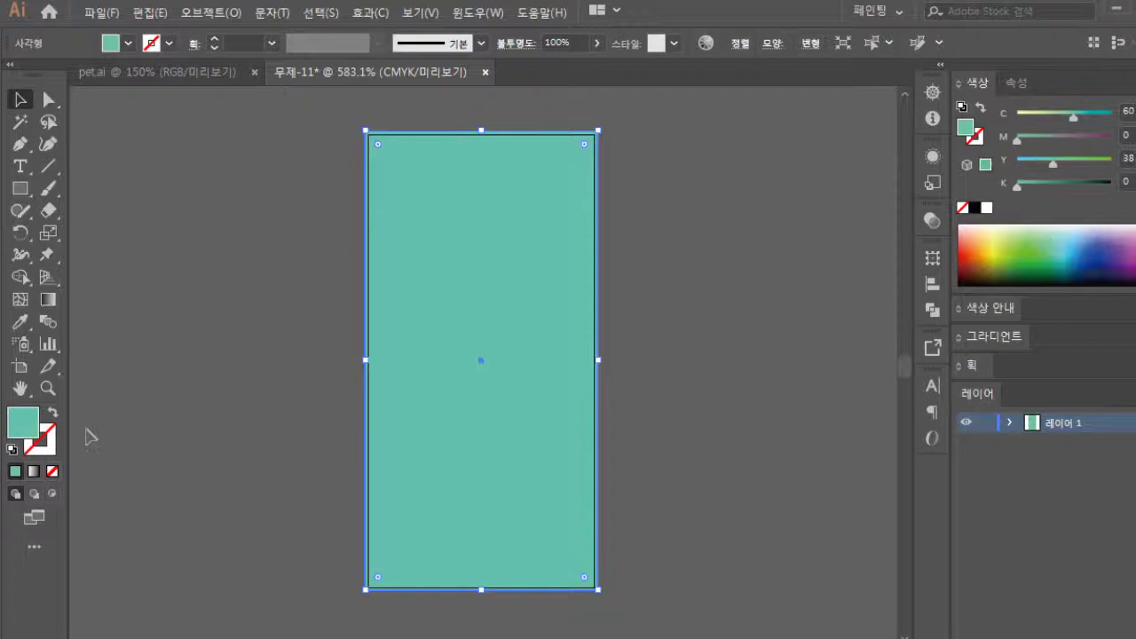
Lighten the rectangle's fill to the pale mint colour 88EAD7 (C 46, M 0, Y 27, K 0).
double_click(38, 433)
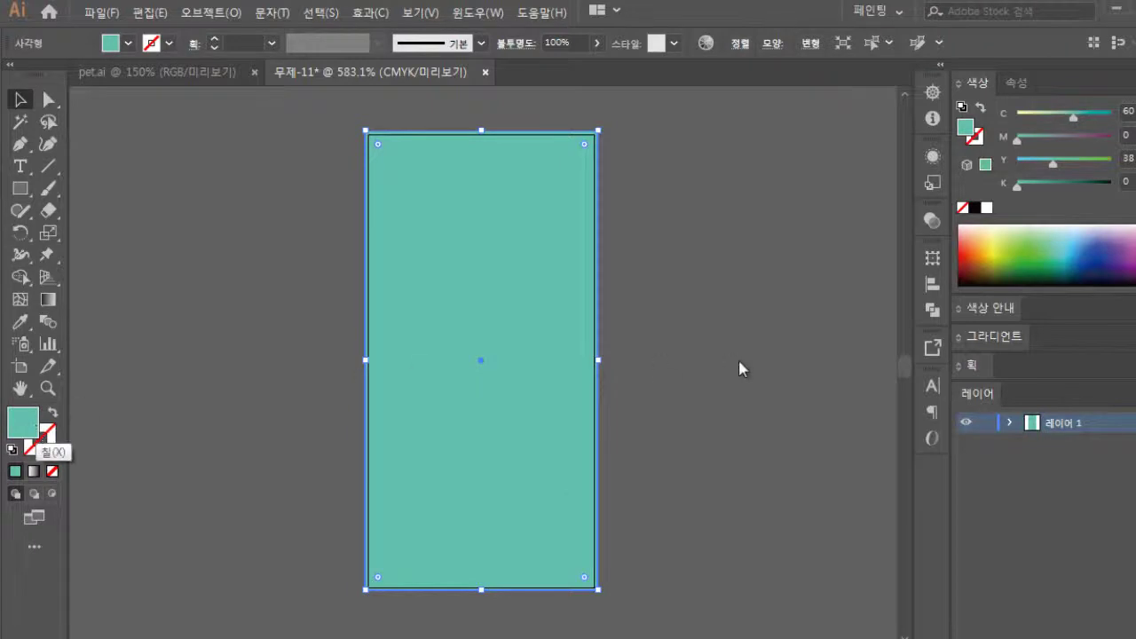
left_click(679, 233)
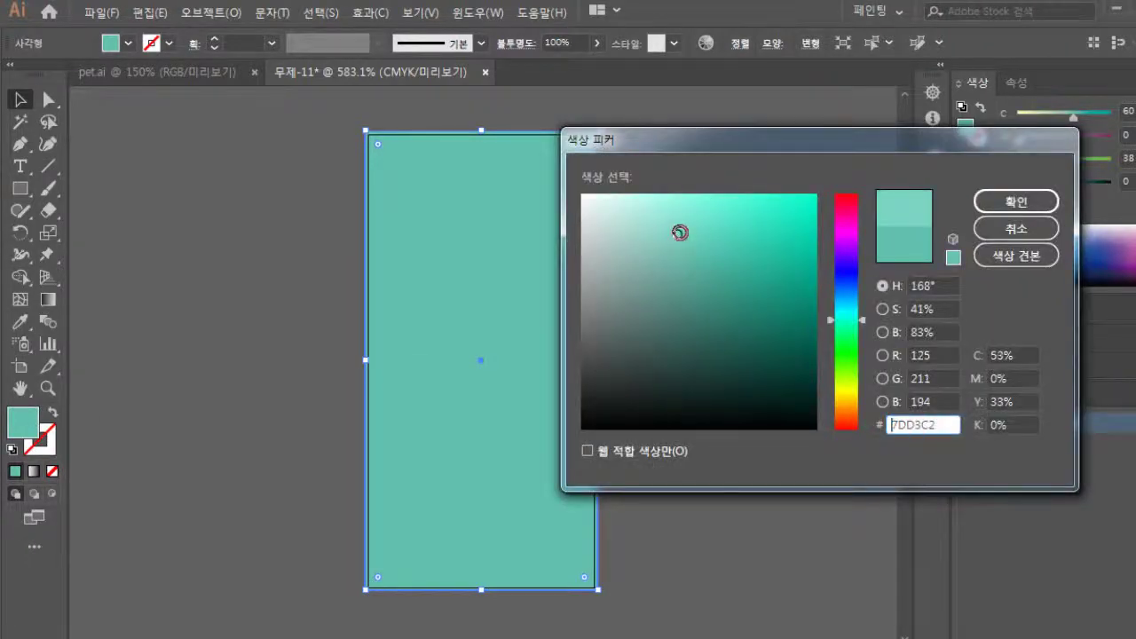
left_click_drag(690, 218, 673, 225)
left_click(1001, 199)
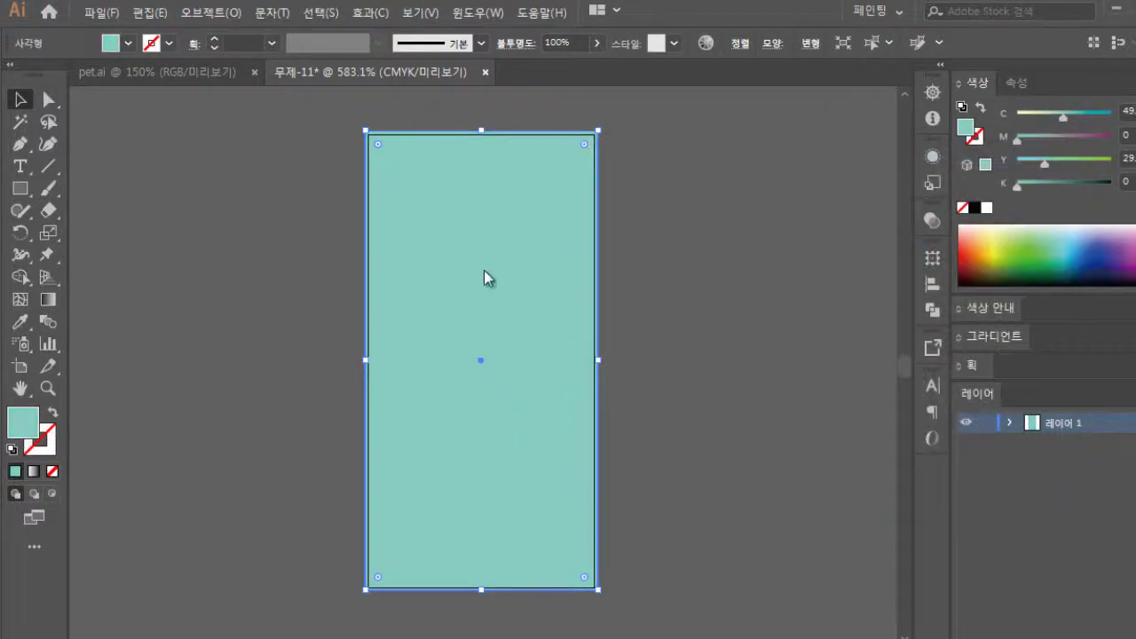
double_click(23, 422)
left_click(680, 213)
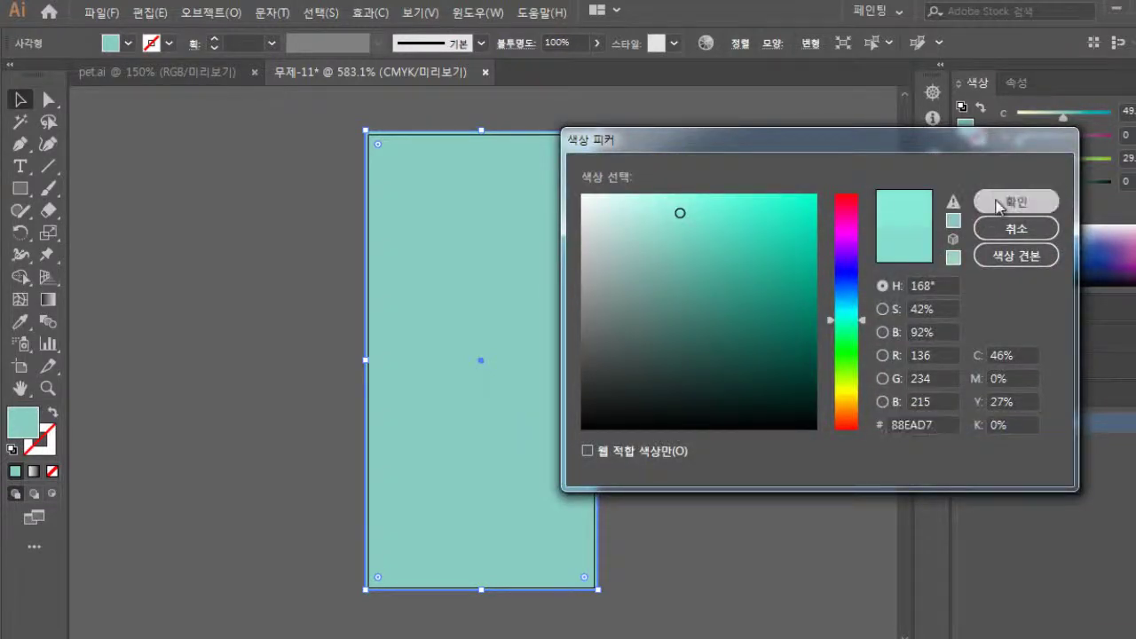
left_click(1000, 203)
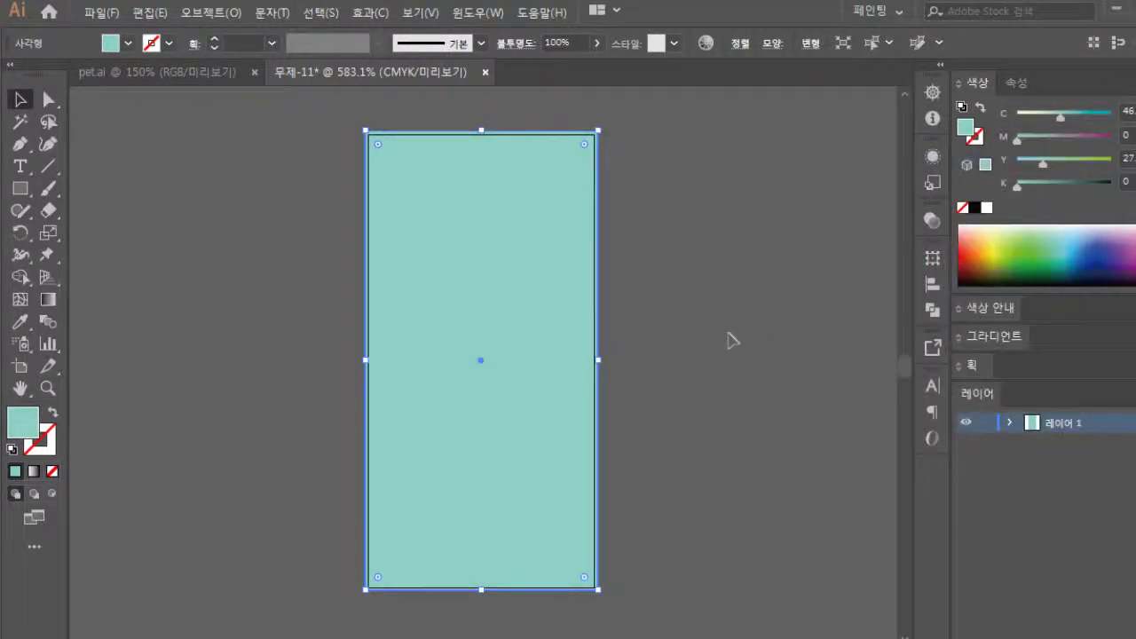
Send the mint background rectangle behind the text and deselect it.
right_click(547, 206)
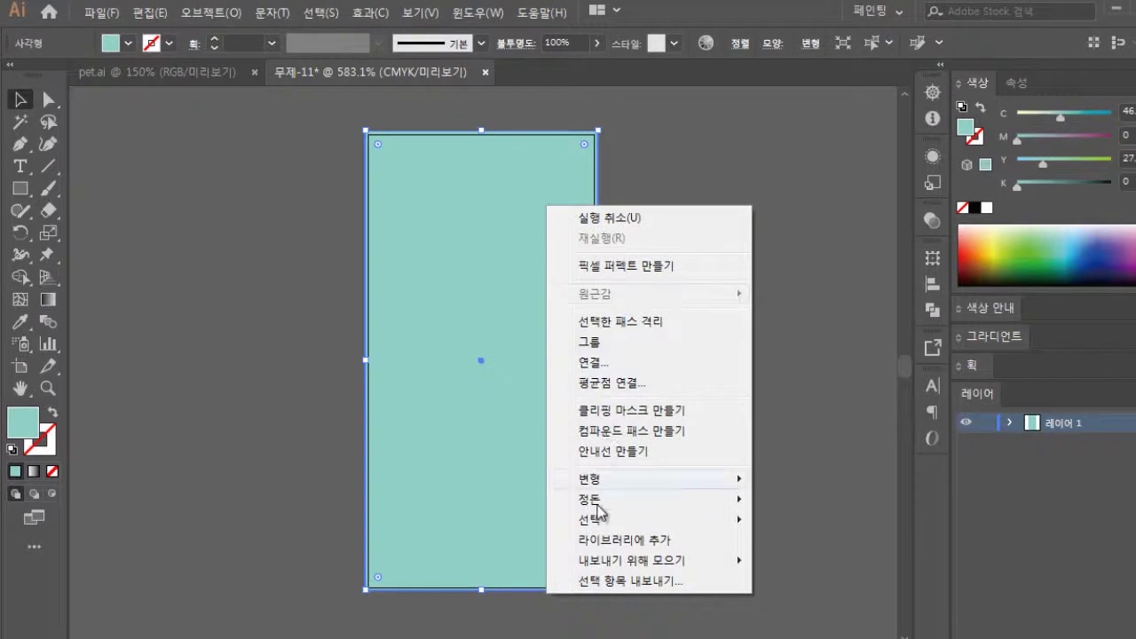
mouse_move(599, 511)
left_click(804, 568)
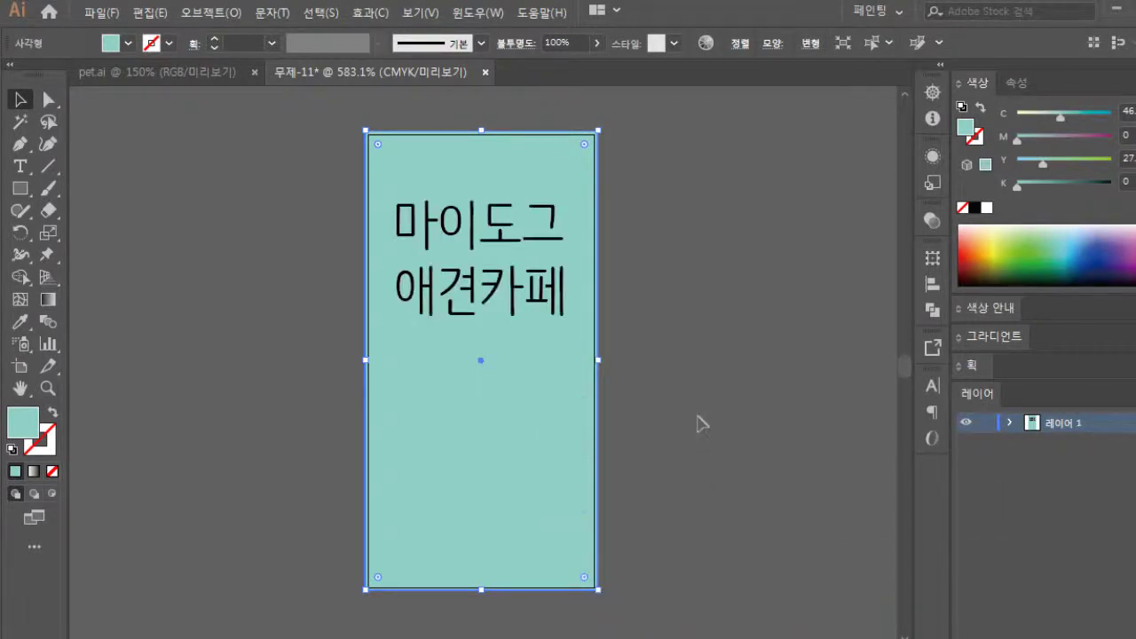
left_click(724, 386)
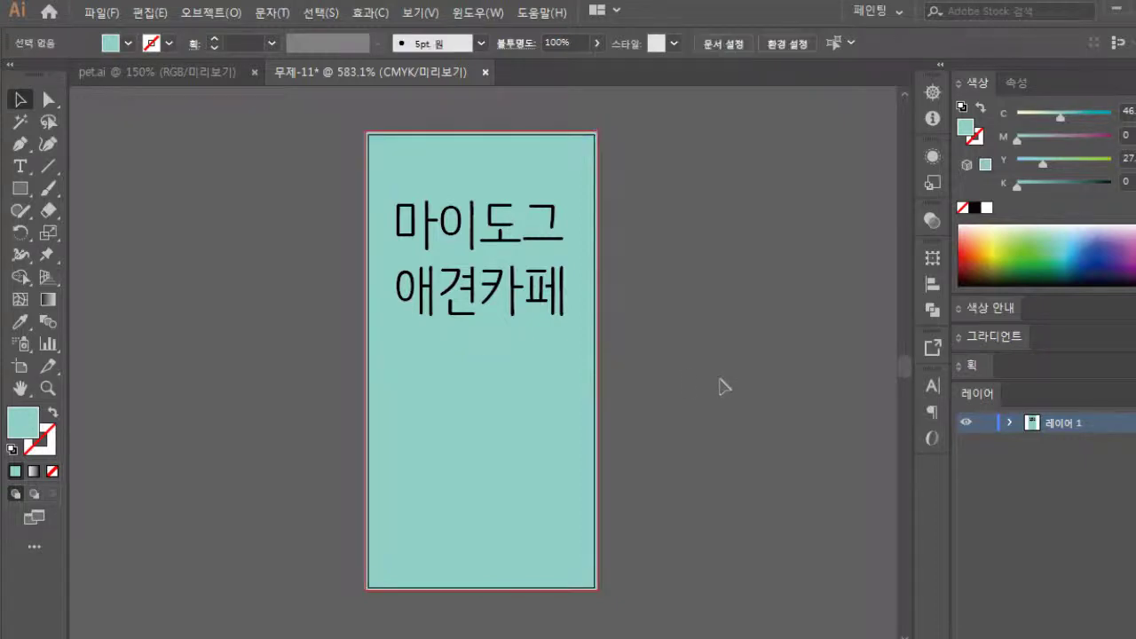
Draw a closed four-point Pen shape over the banner's lower part out to the bleed, its top edge rising towards the right.
left_click(22, 146)
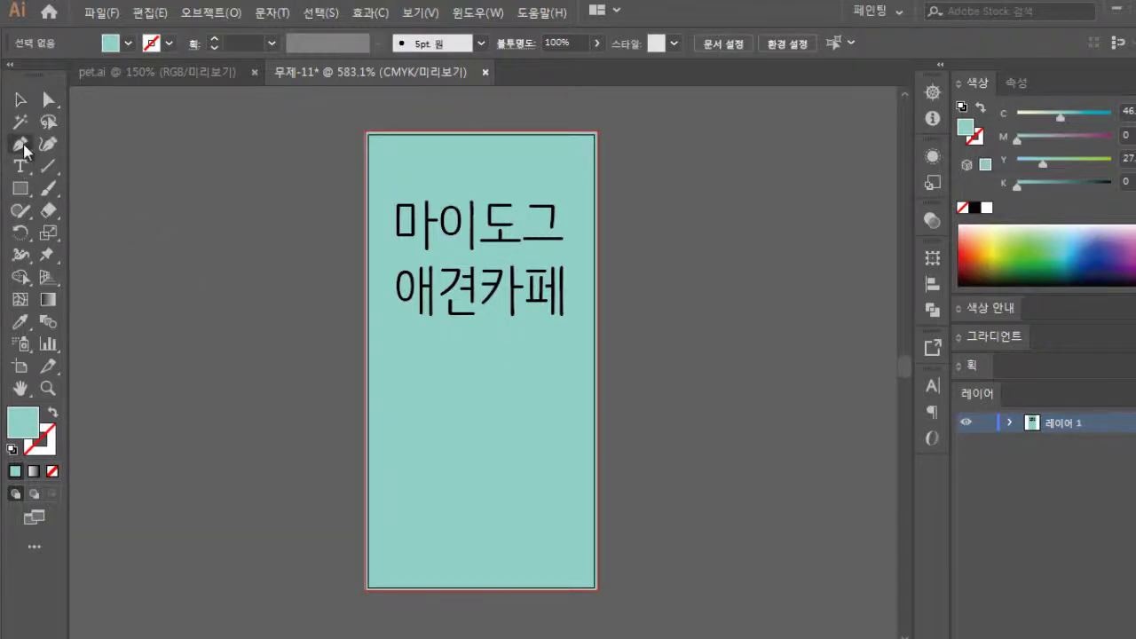
left_click(364, 380)
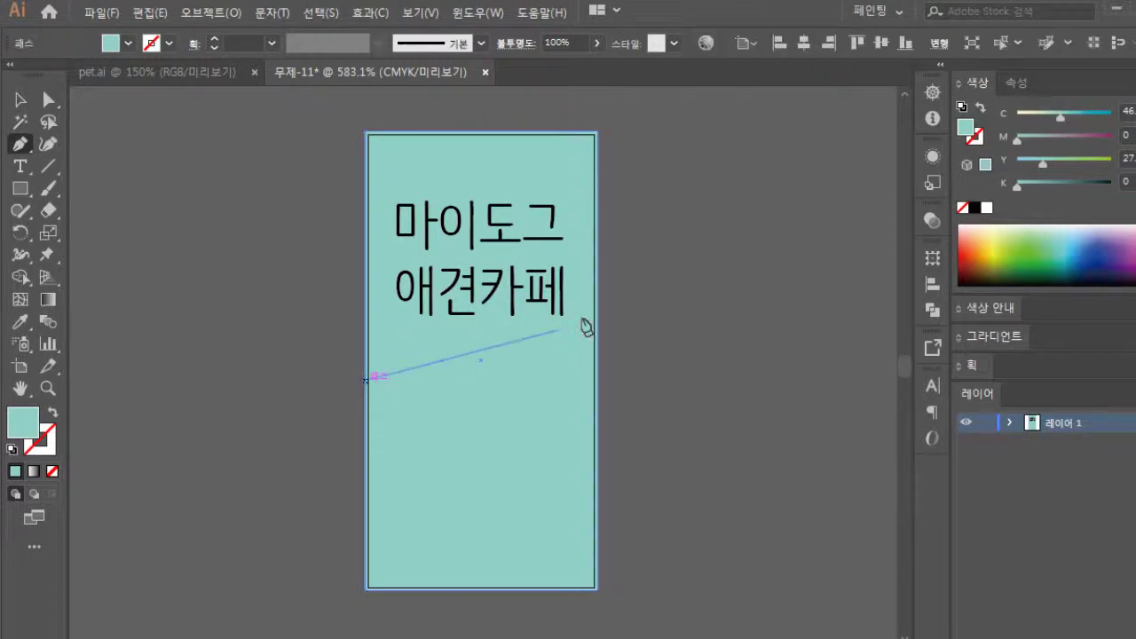
left_click(598, 294)
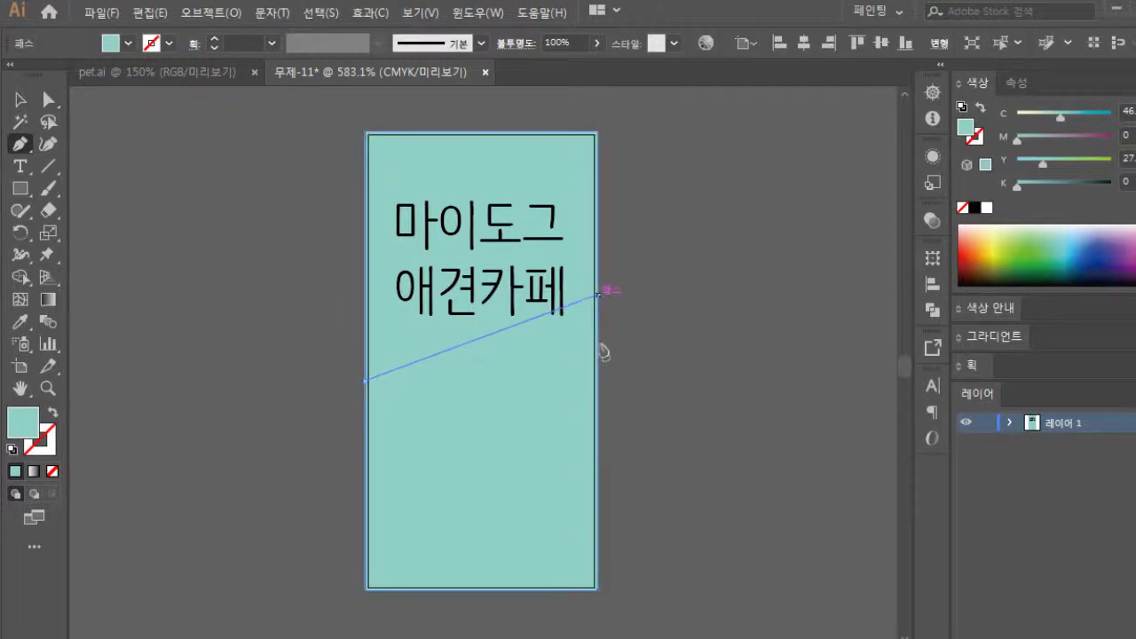
left_click(597, 588)
left_click(365, 590)
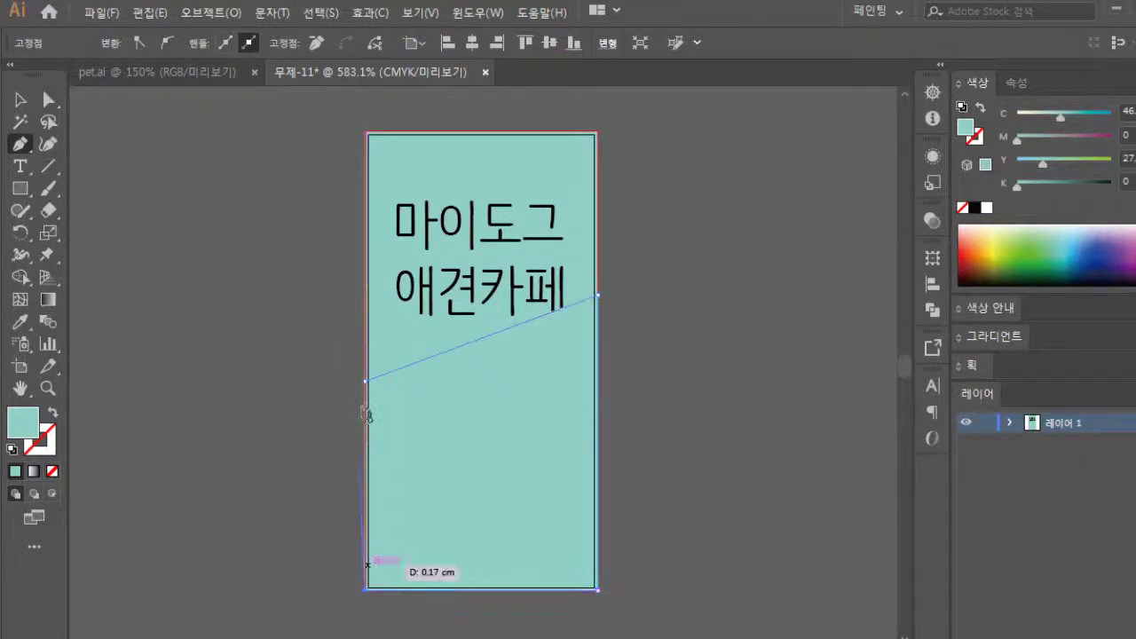
left_click(364, 381)
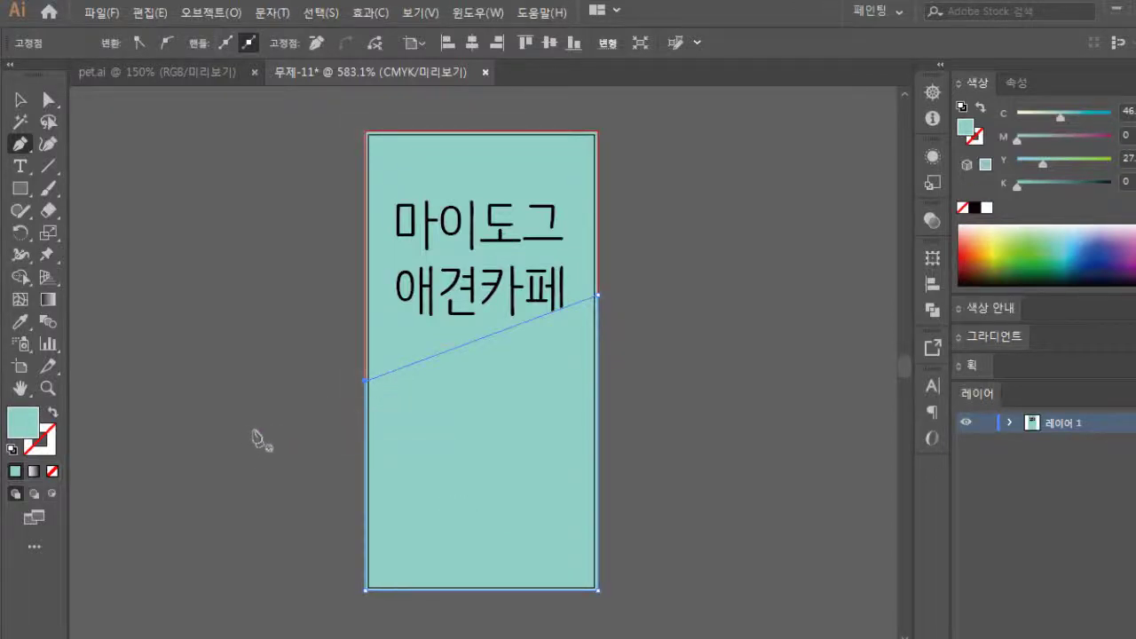
Fill the sloped lower shape with the light pinkish purple EF9FF4 (C 20, M 44, Y 0, K 0).
double_click(34, 429)
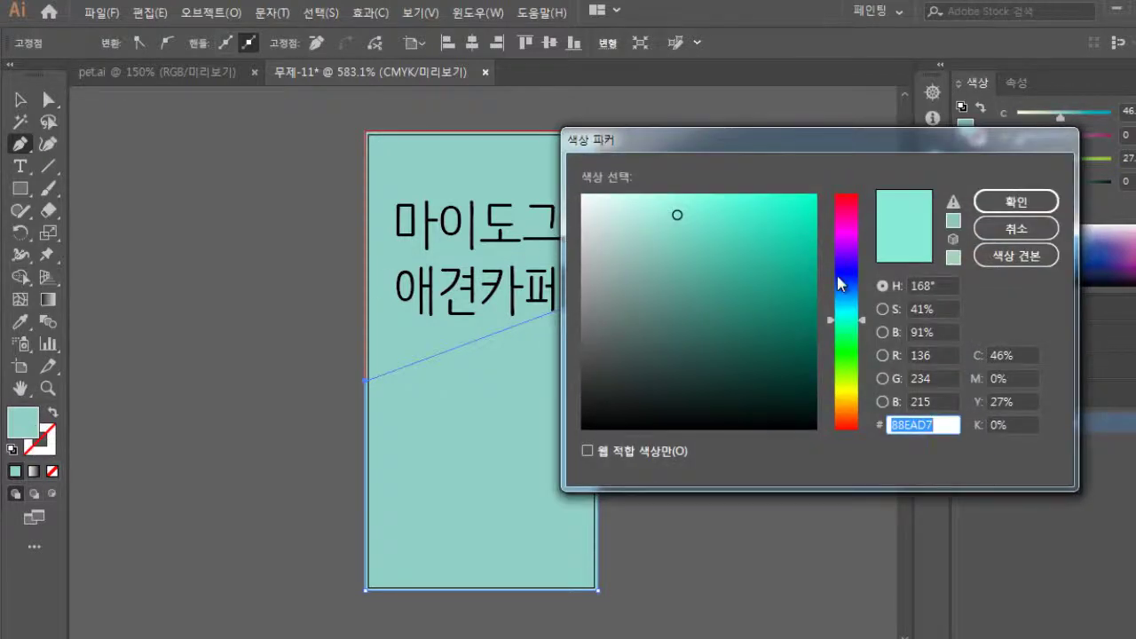
left_click(858, 234)
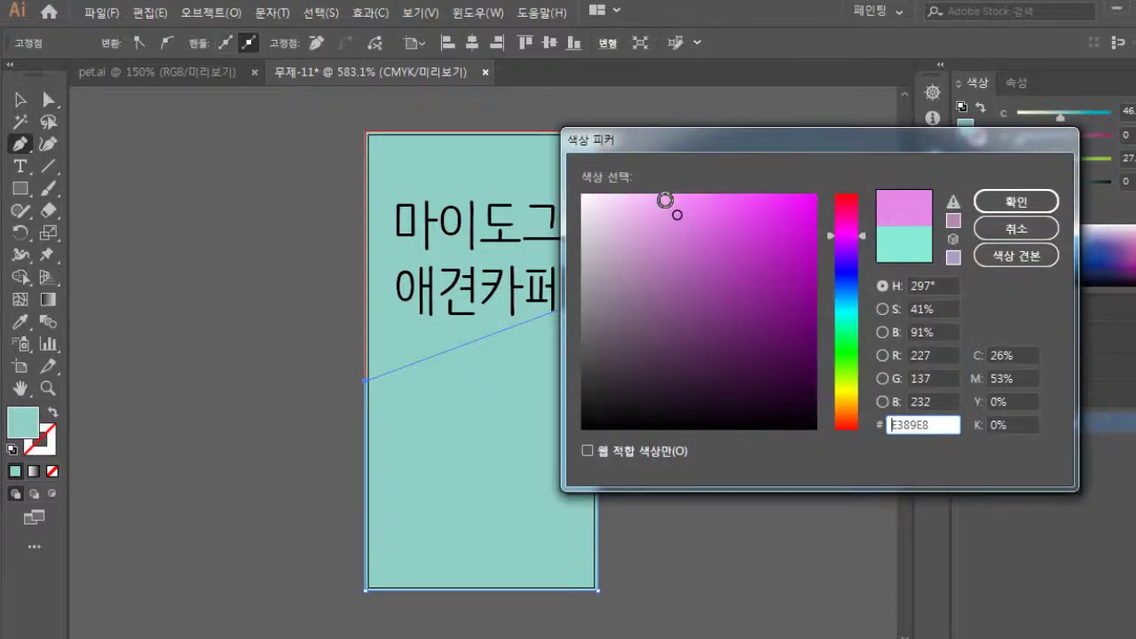
left_click(664, 202)
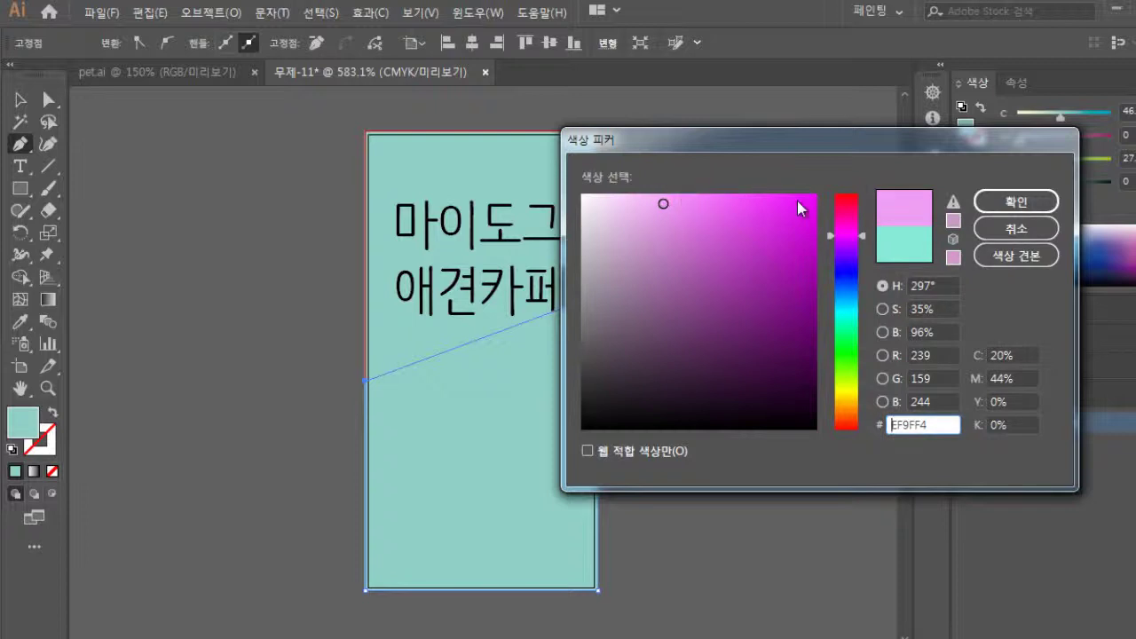
left_click(1008, 202)
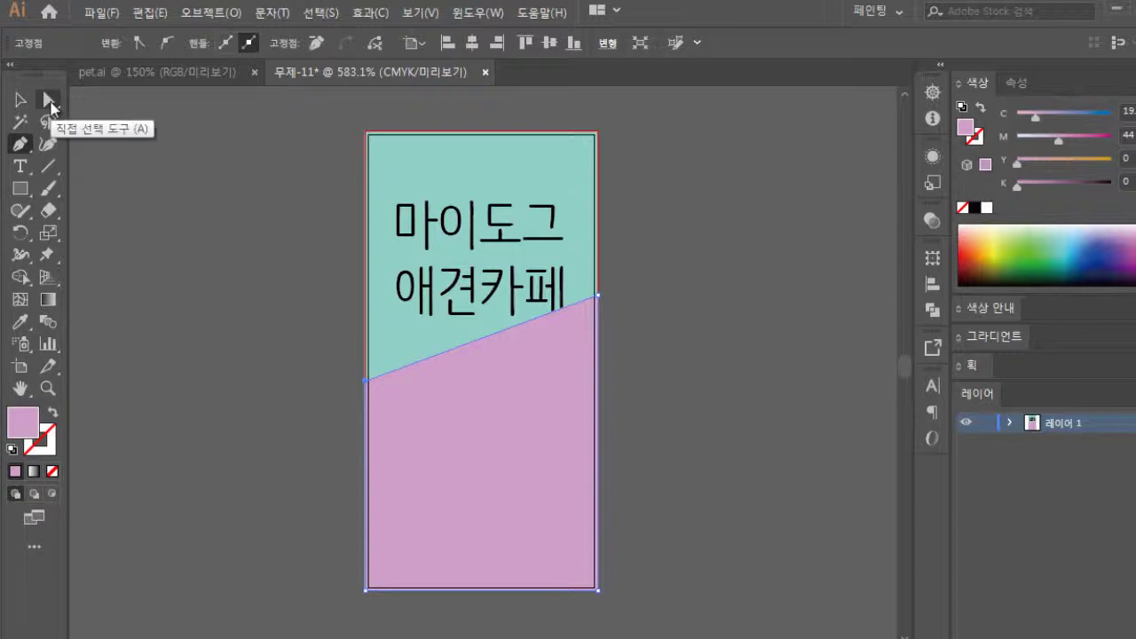
Lower both upper corner points of the purple shape along the banner's edges so its sloped top clears the text.
left_click(50, 100)
left_click(341, 371)
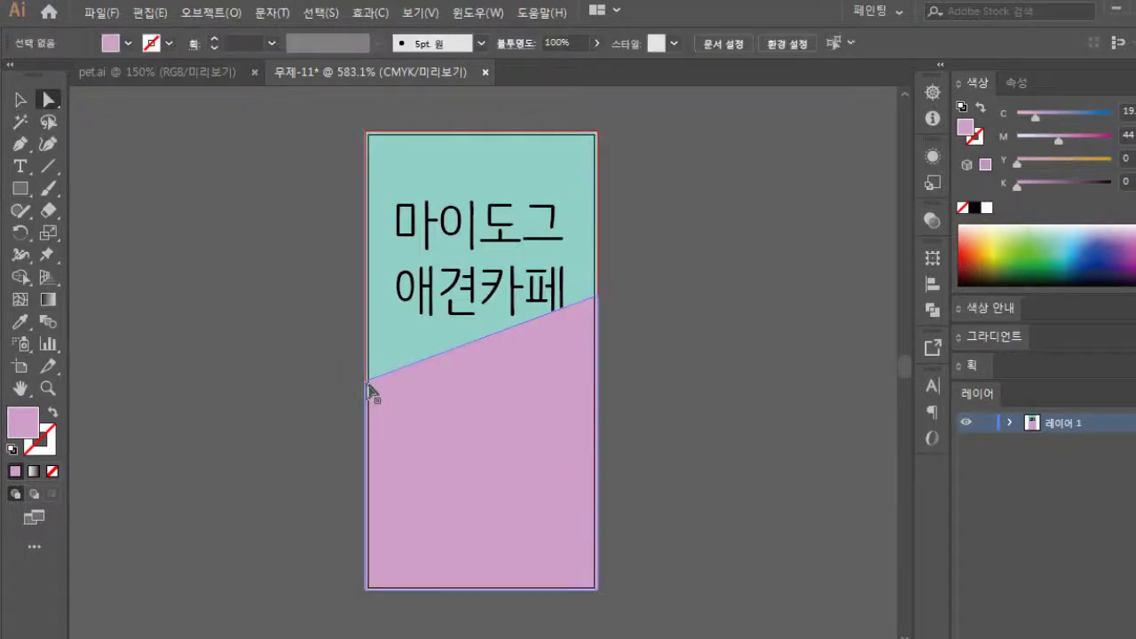
left_click(367, 382)
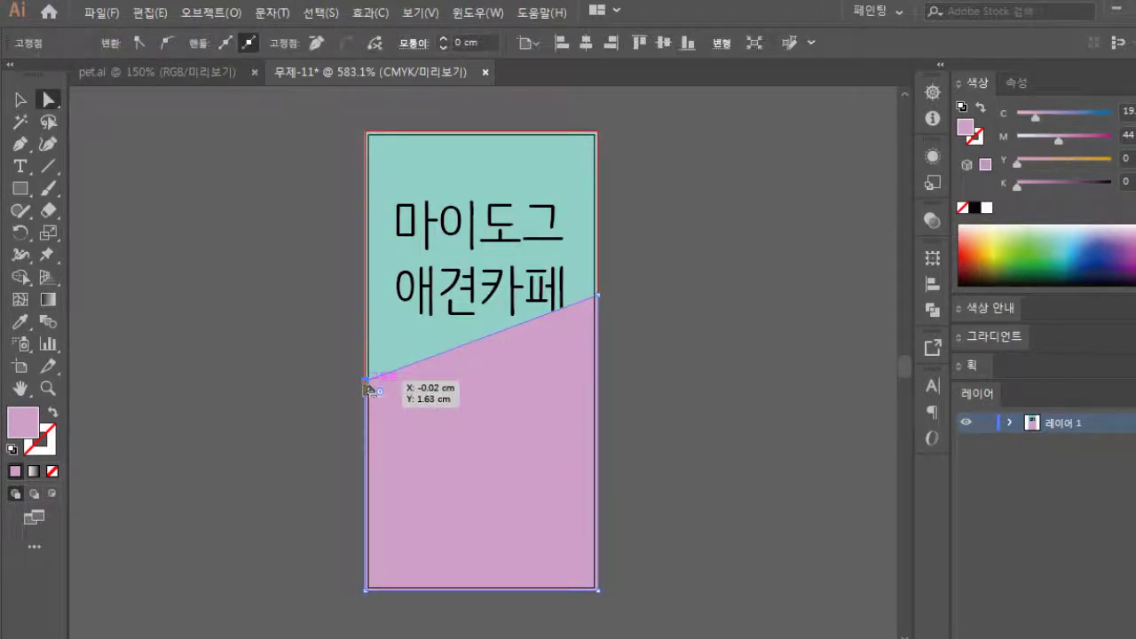
left_click_drag(365, 383, 369, 426)
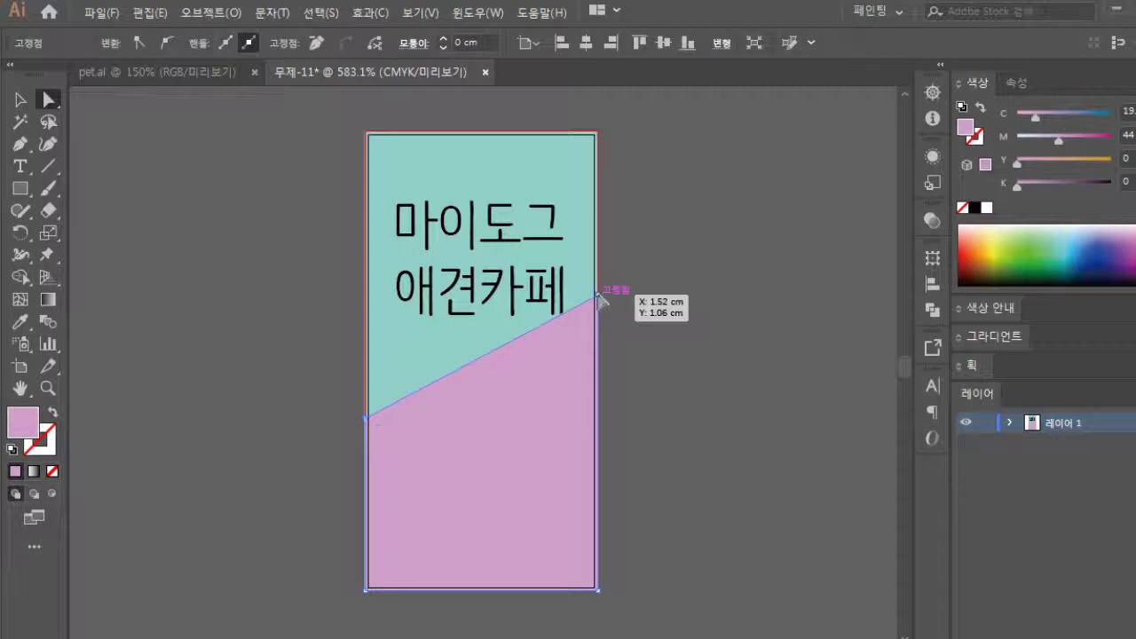
left_click_drag(598, 295, 598, 315)
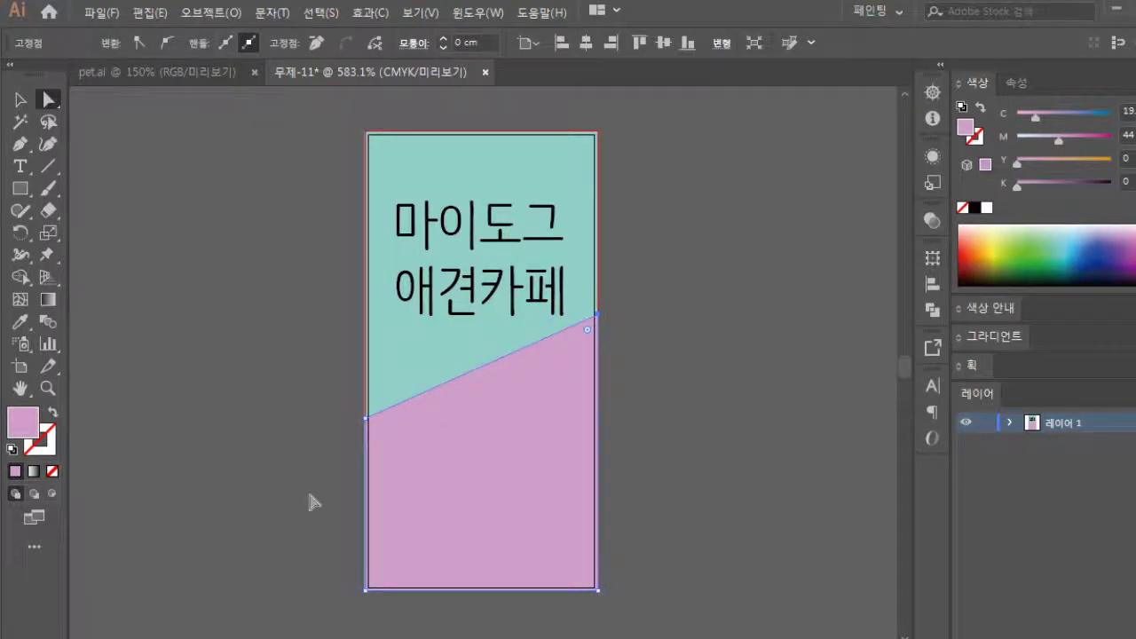
Change the mint background rectangle's fill to the bright yellow F9F970 (C 10, M 0, Y 64, K 0).
left_click(22, 101)
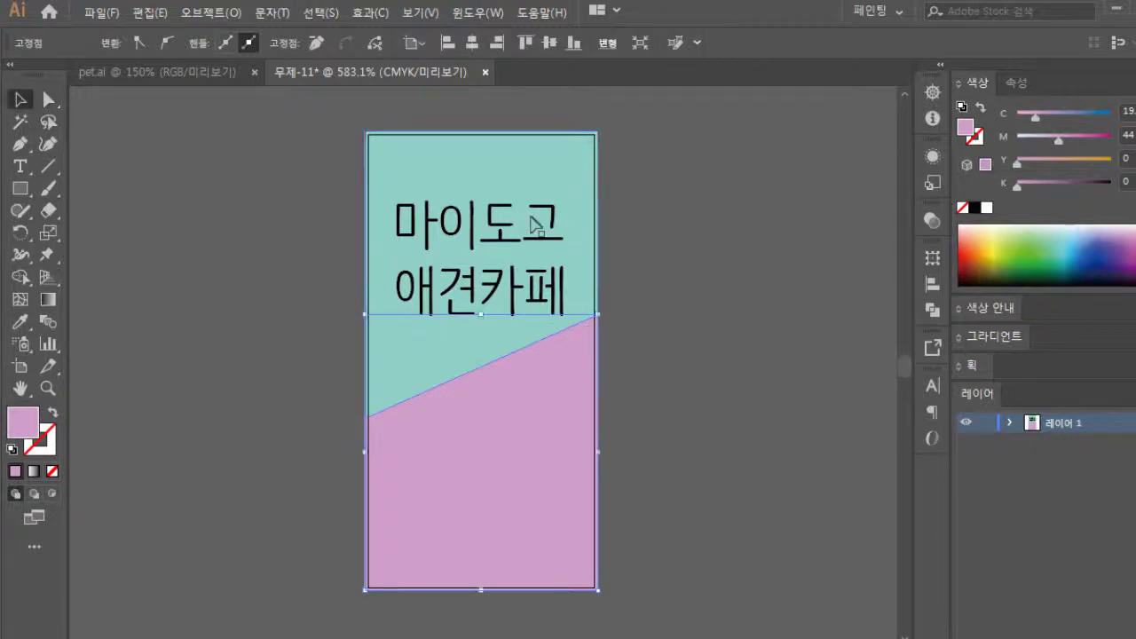
left_click(591, 170)
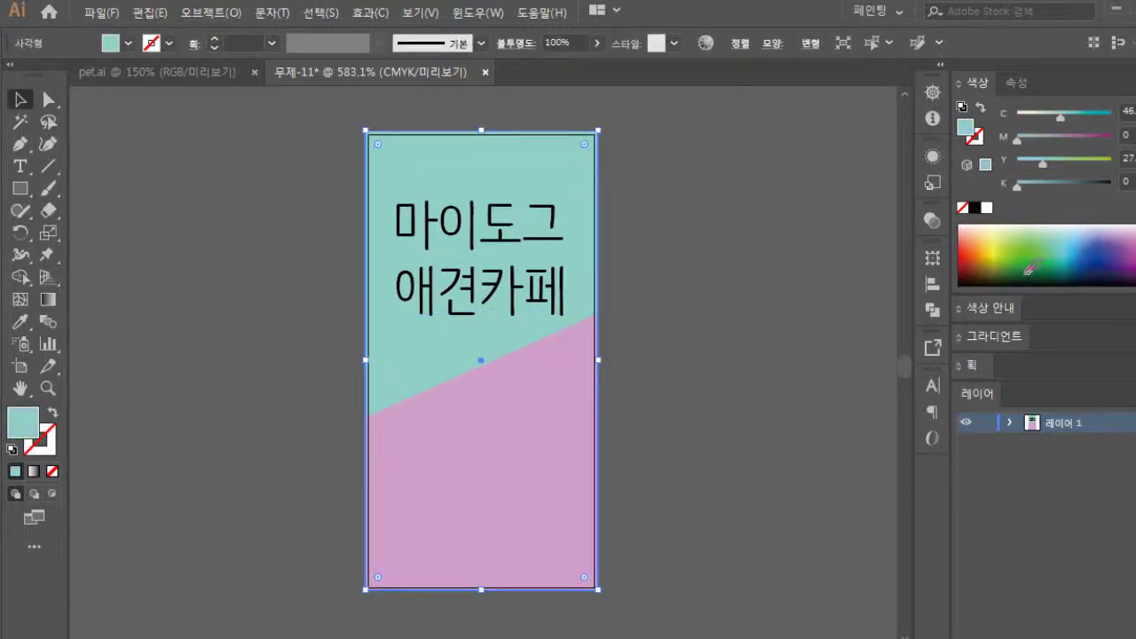
double_click(27, 429)
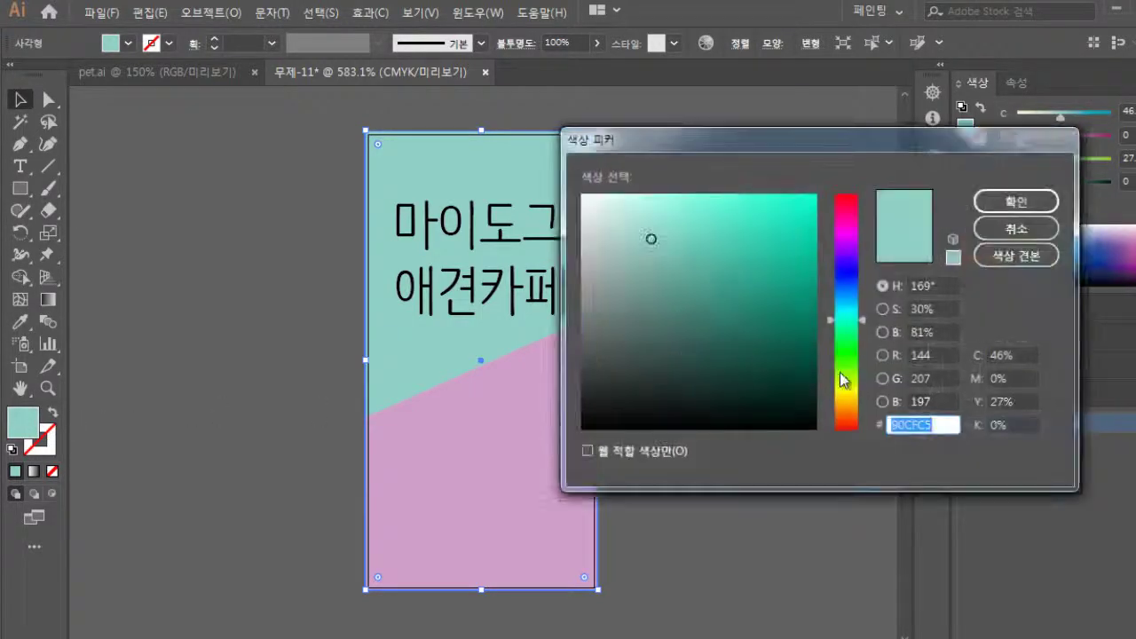
left_click(857, 391)
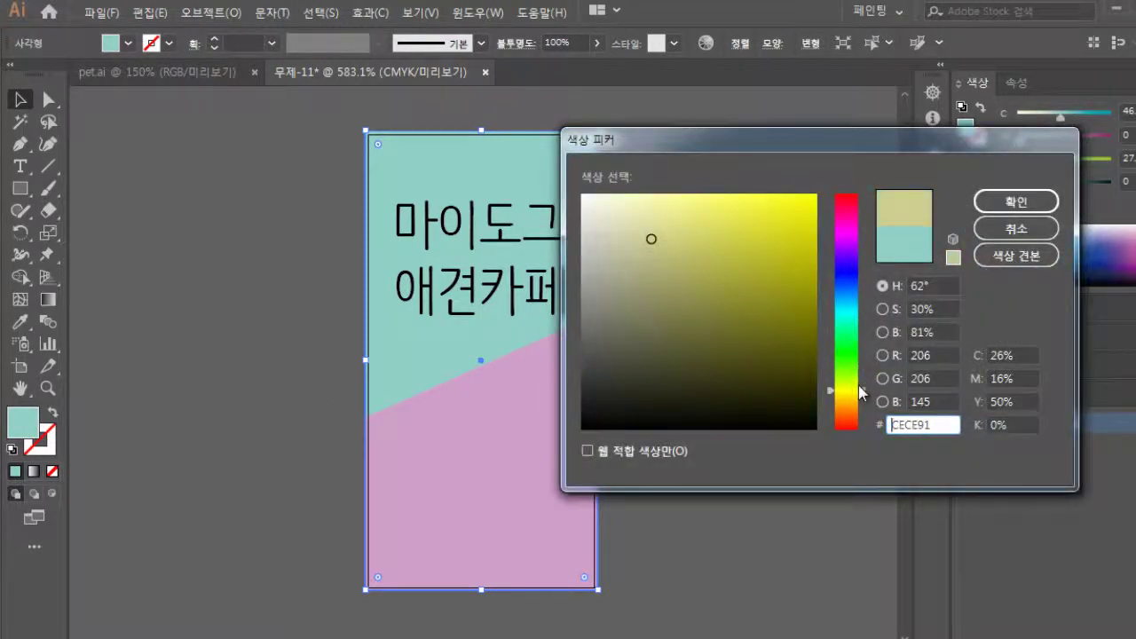
left_click(652, 203)
left_click_drag(686, 208, 710, 194)
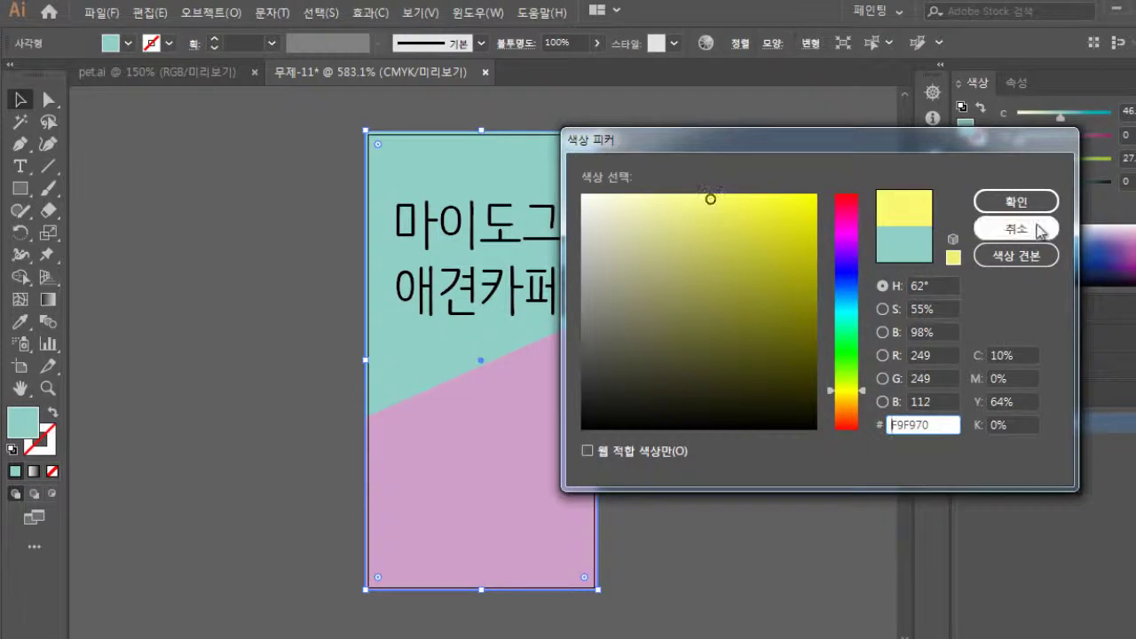
left_click(1016, 201)
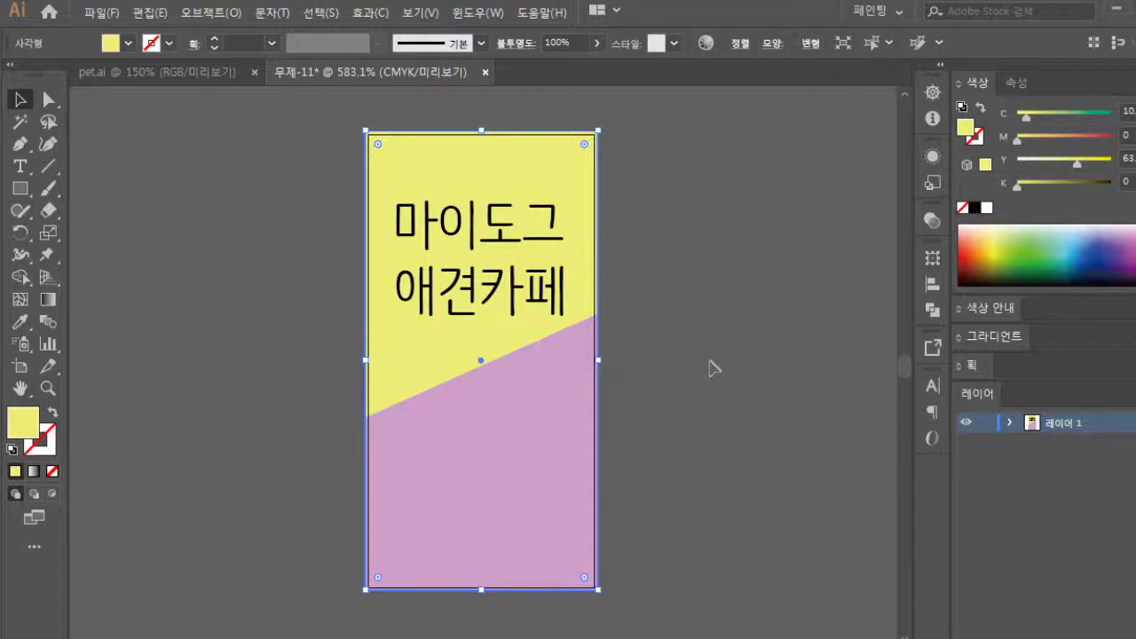
Set the font style of the 마이도그 애견카페 text to Bold.
left_click(559, 228)
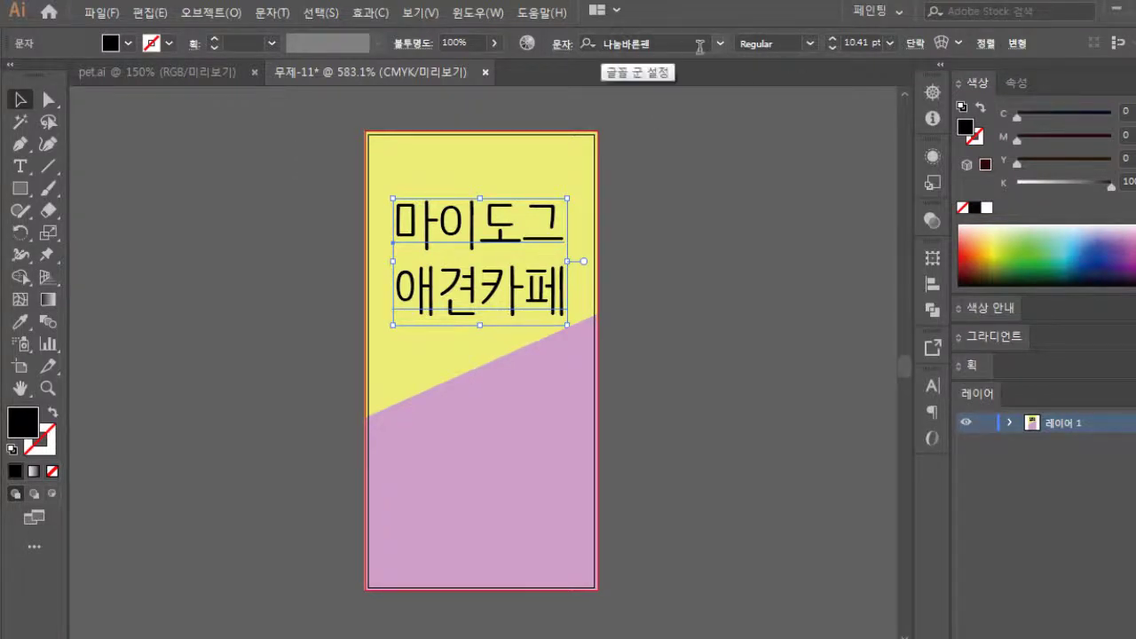
left_click(810, 42)
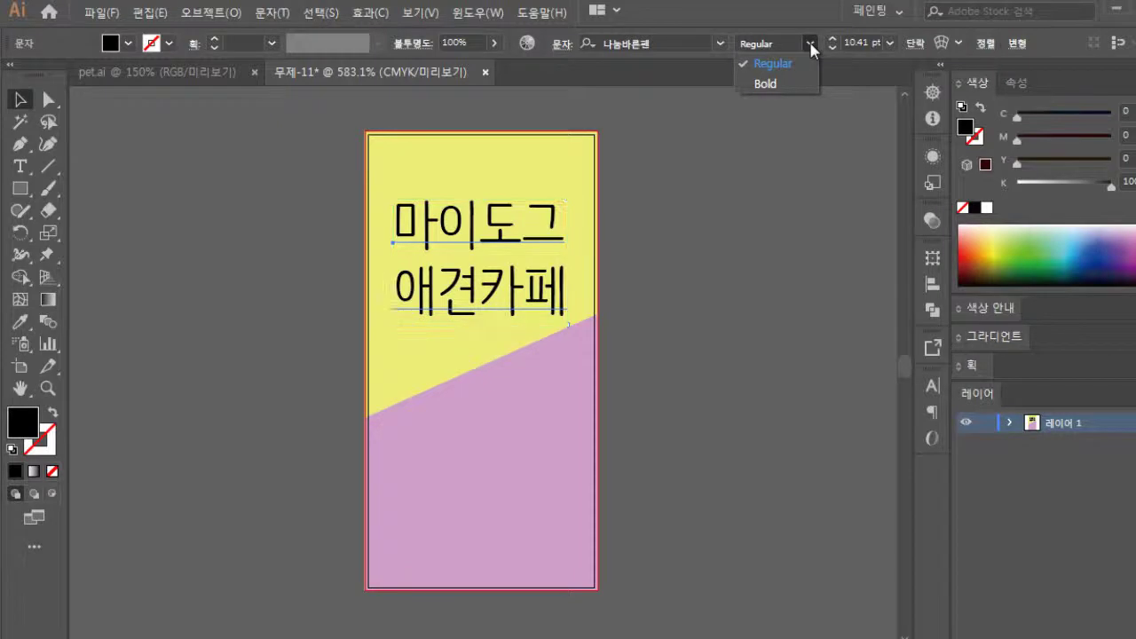
left_click(776, 82)
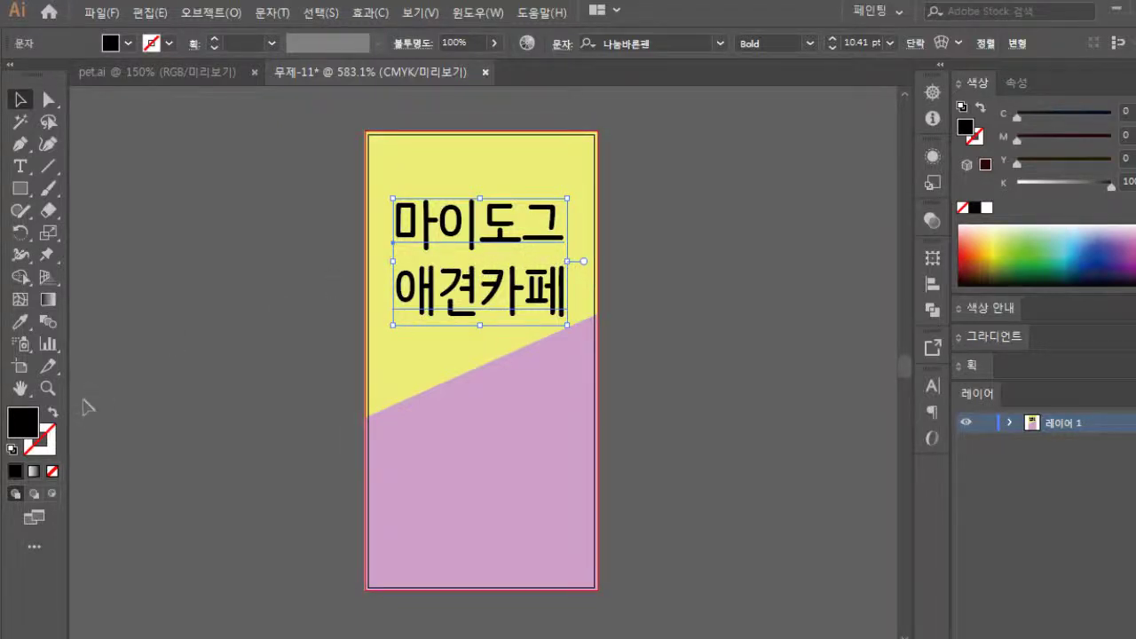
Try a black stroke on the text at 1 pt, 0.5 pt and 0.25 pt, and remove the stroke.
left_click(43, 455)
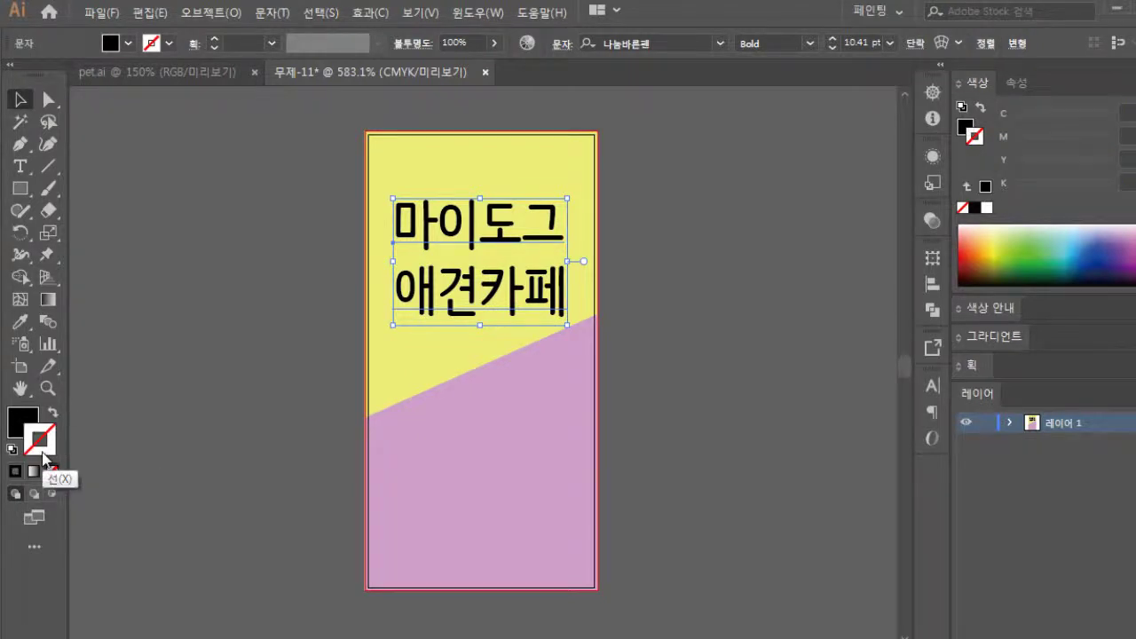
left_click(974, 208)
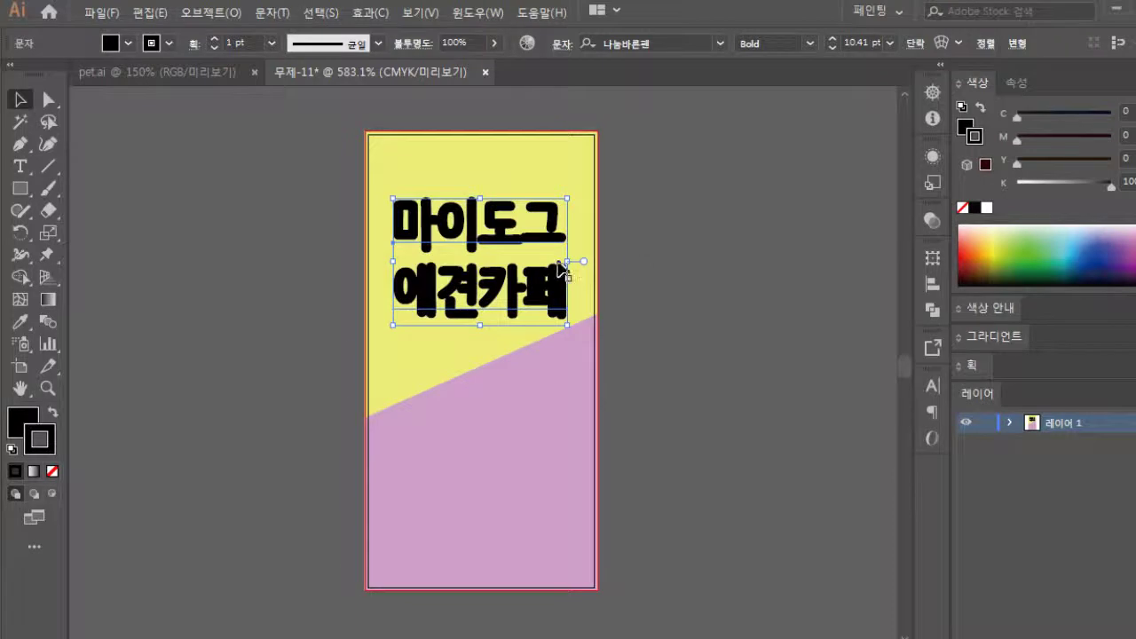
left_click(271, 45)
left_click(287, 81)
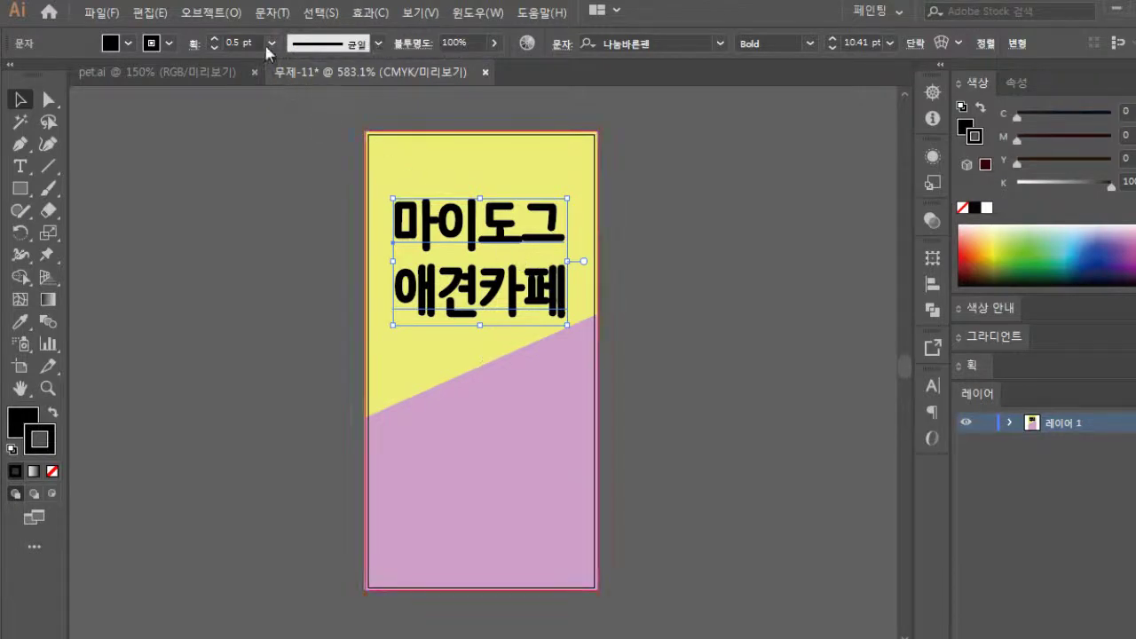
left_click(271, 42)
left_click(293, 63)
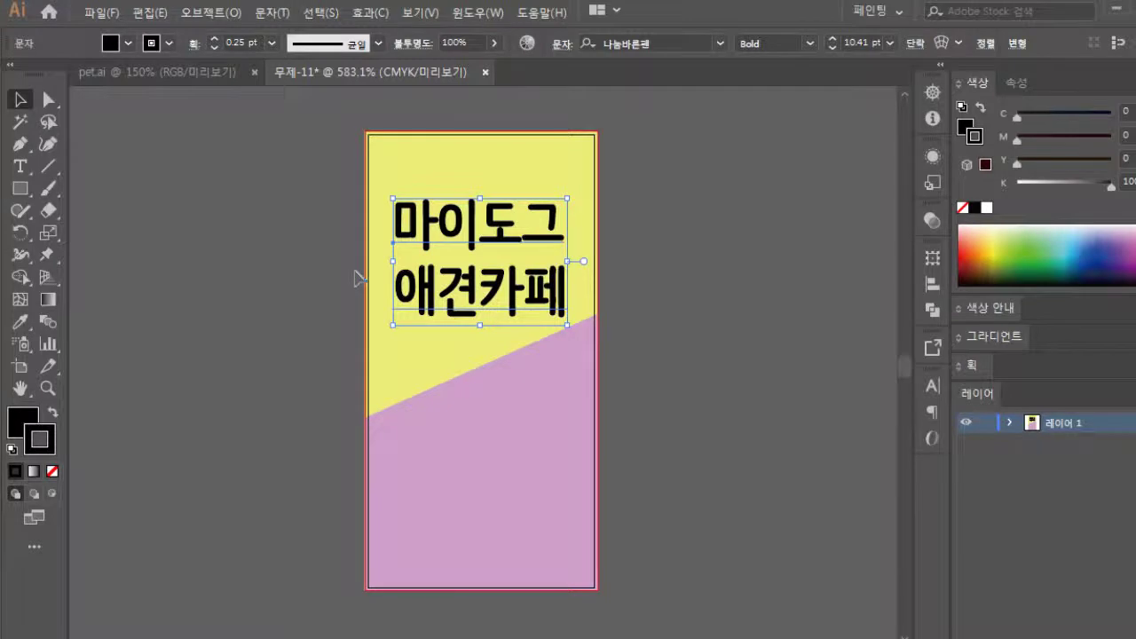
left_click(52, 471)
Fill the text with white and paste a copy of it directly in front of the original.
left_click(21, 423)
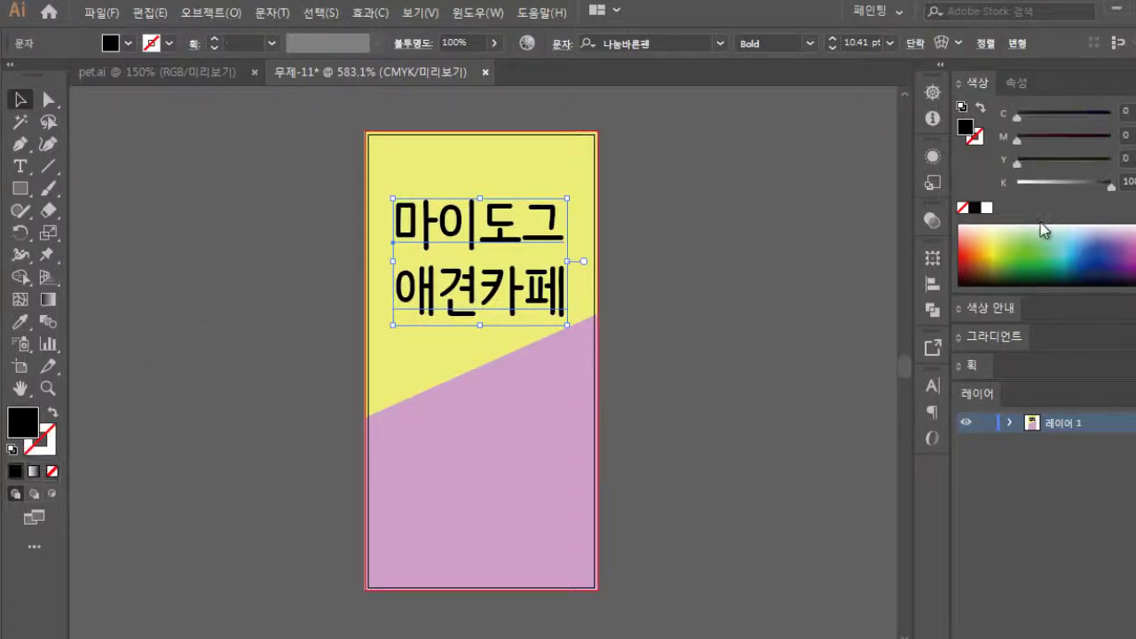
left_click(988, 209)
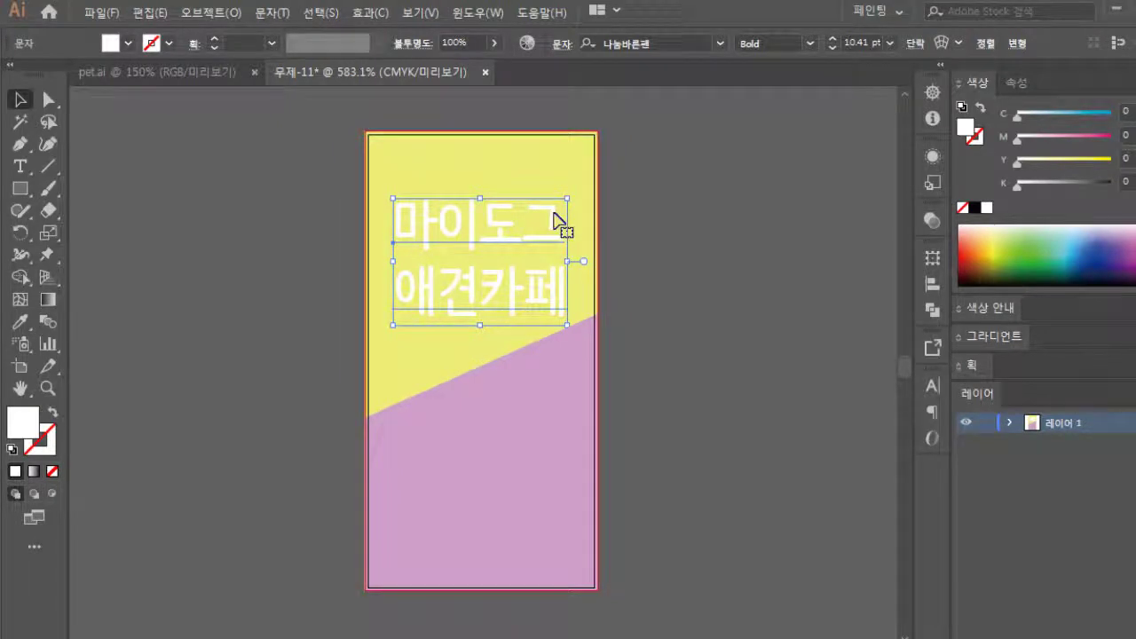
left_click(161, 16)
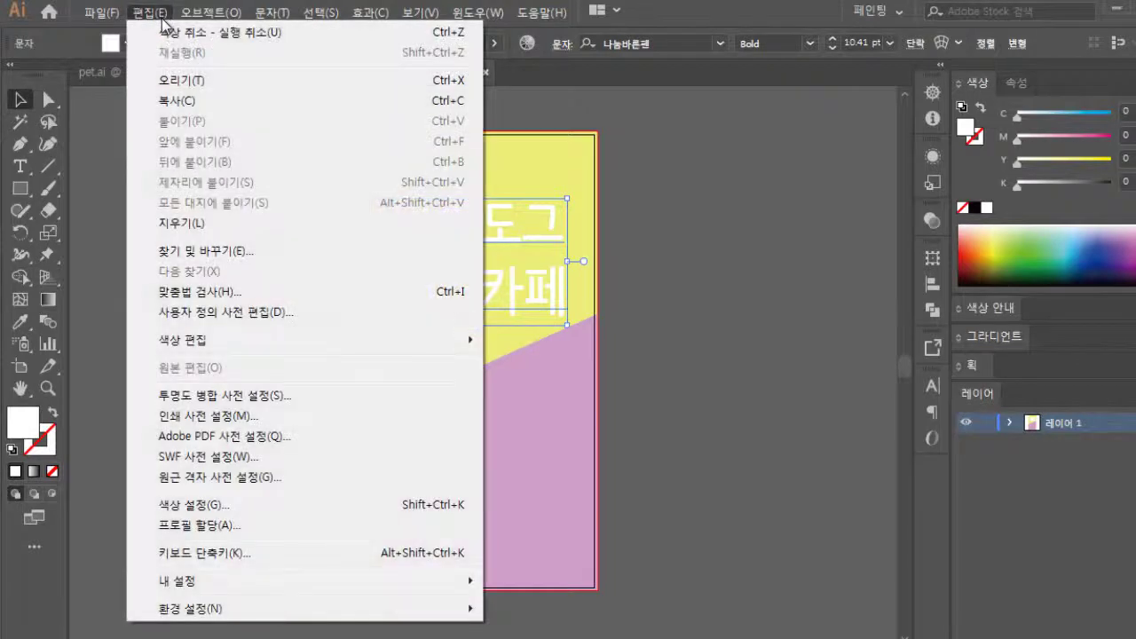
left_click(173, 100)
left_click(153, 14)
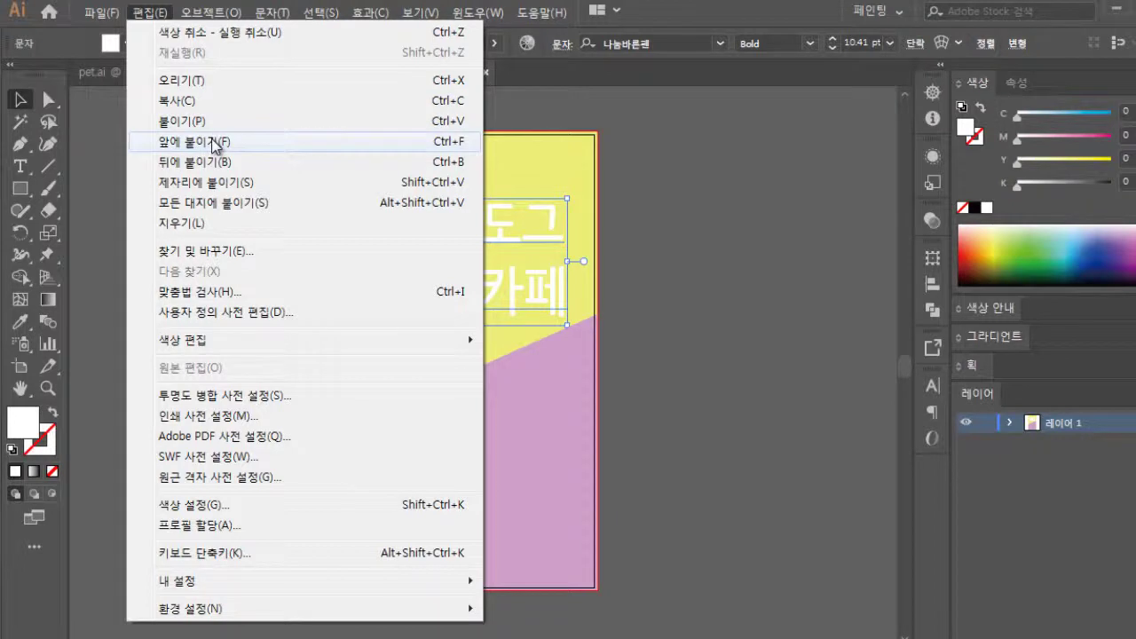
left_click(213, 142)
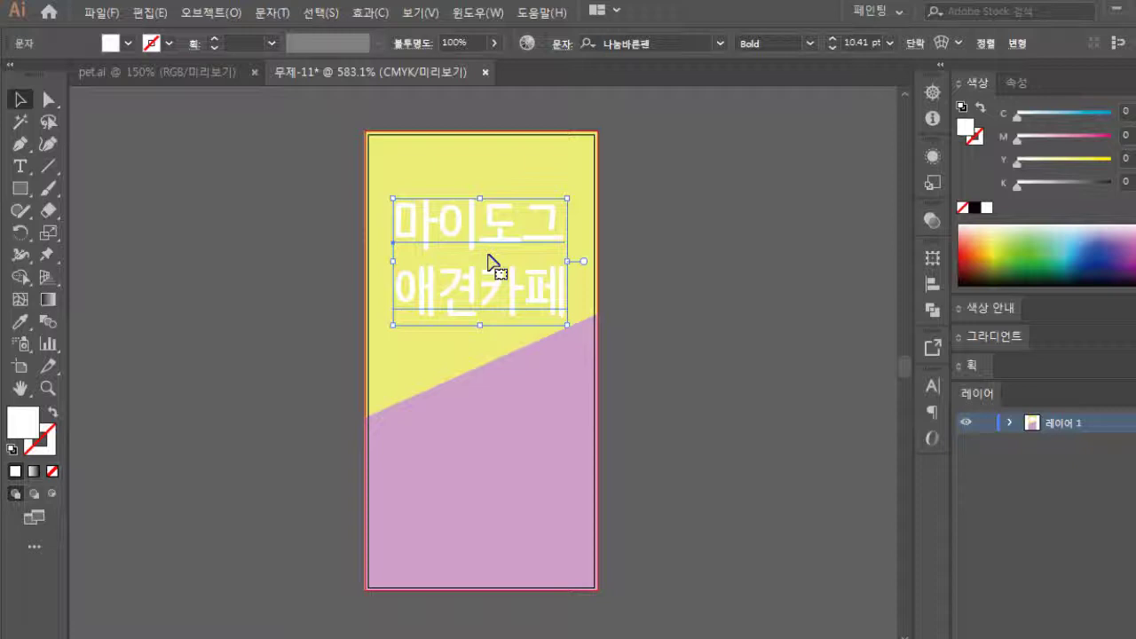
Try nudging the front text copy upward and sideways, and move it back onto the original text.
key("Up")
key("Up")
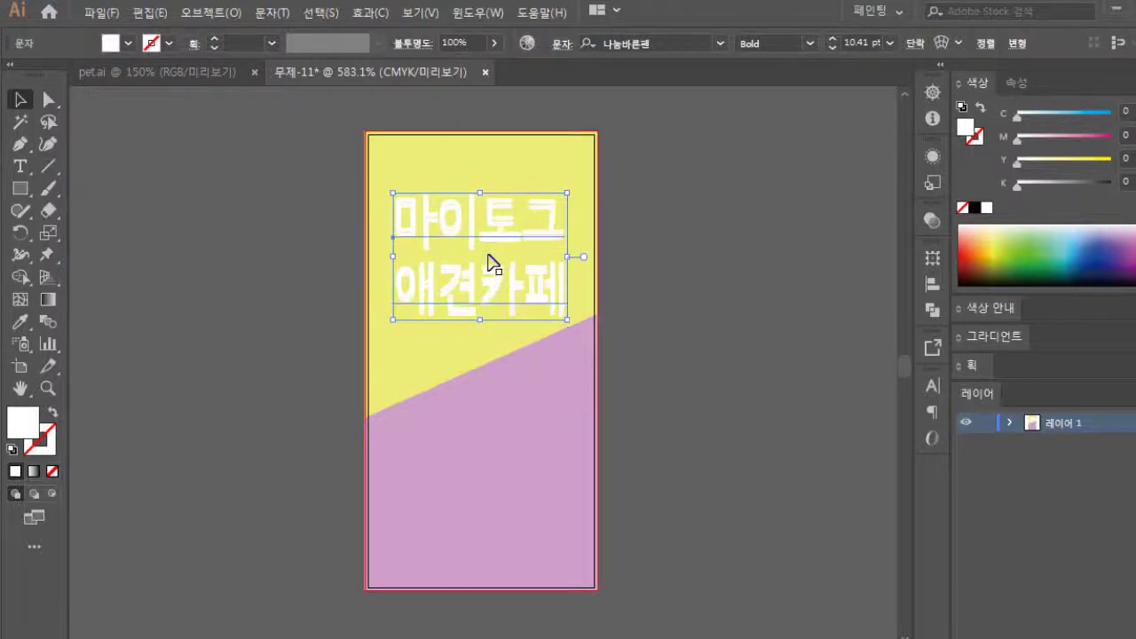
key("Down")
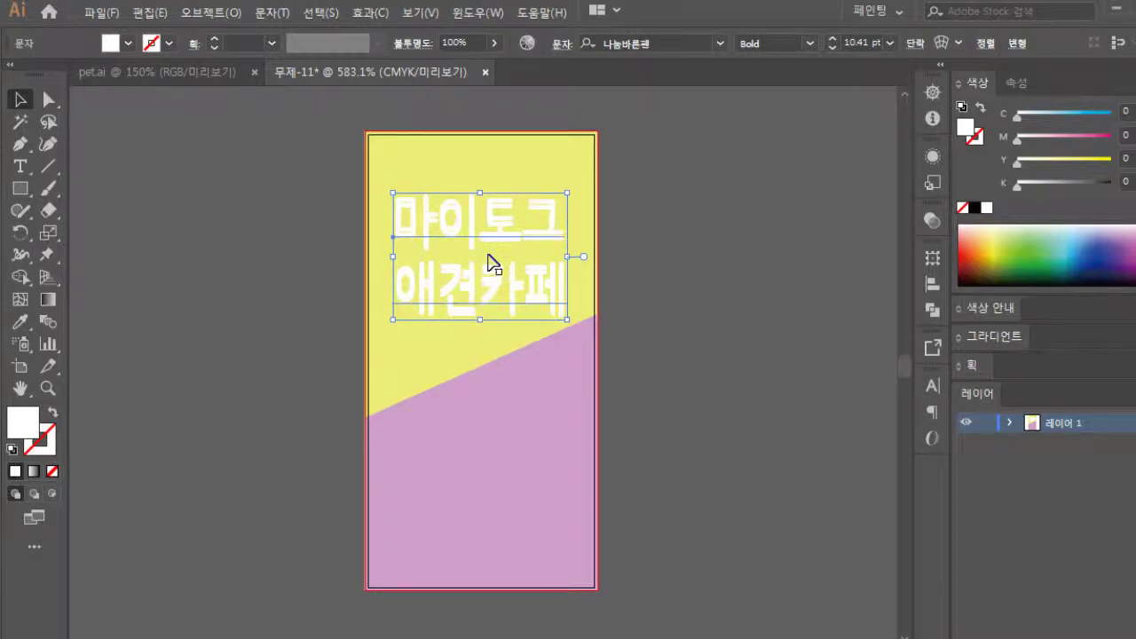
key("Left")
key("Right")
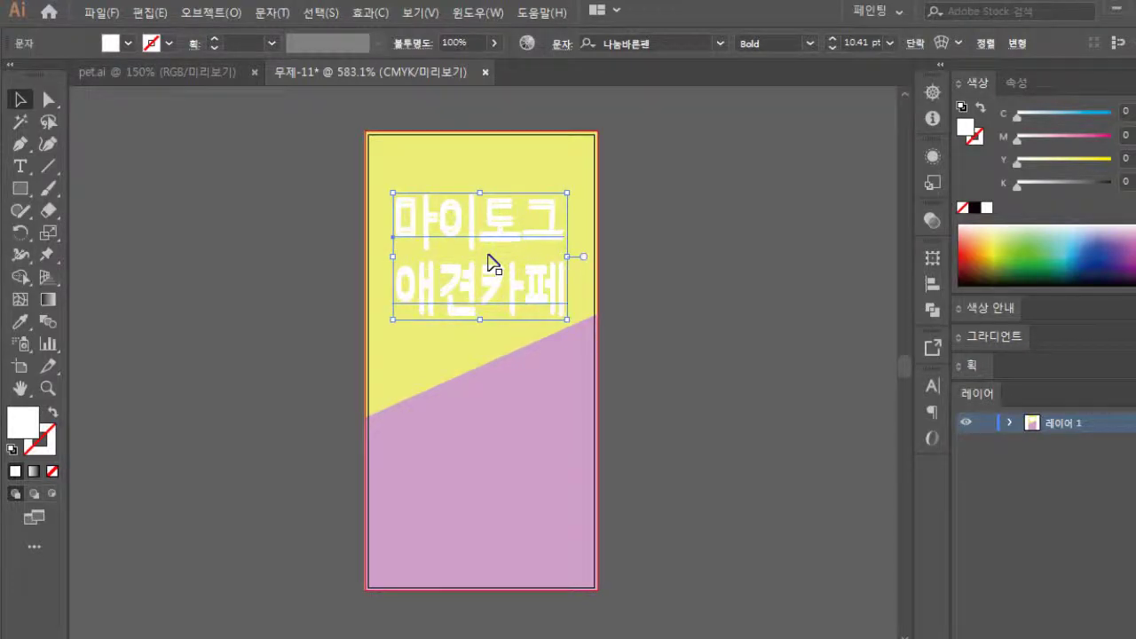
key("Down")
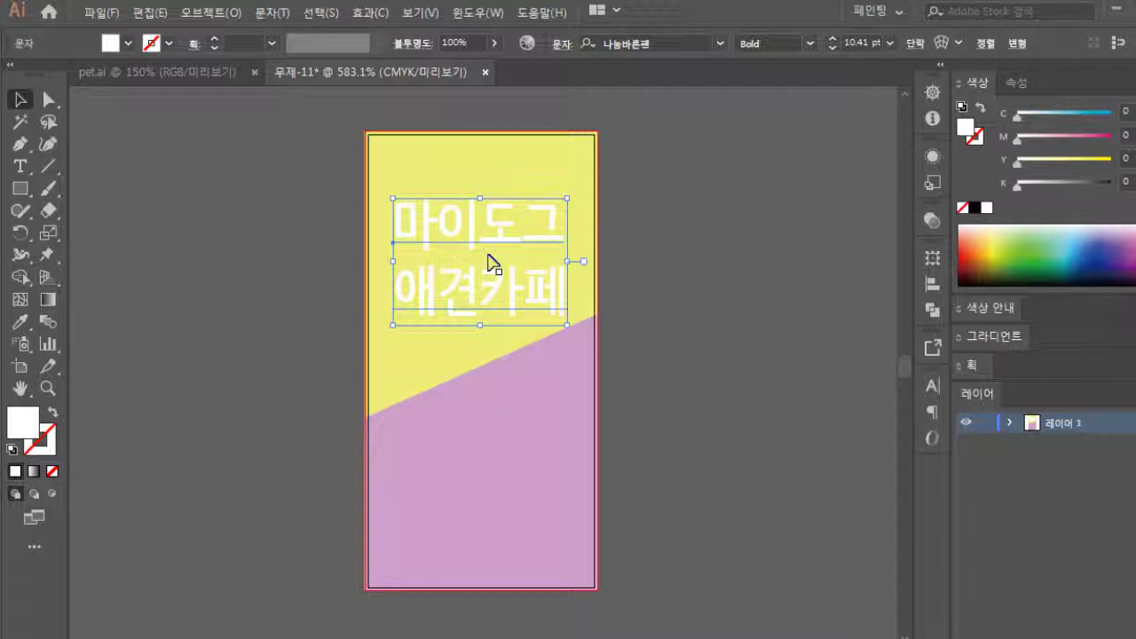
Offset the front text copy slightly up and to the left of the text behind it.
key("ctrl+shift+a")
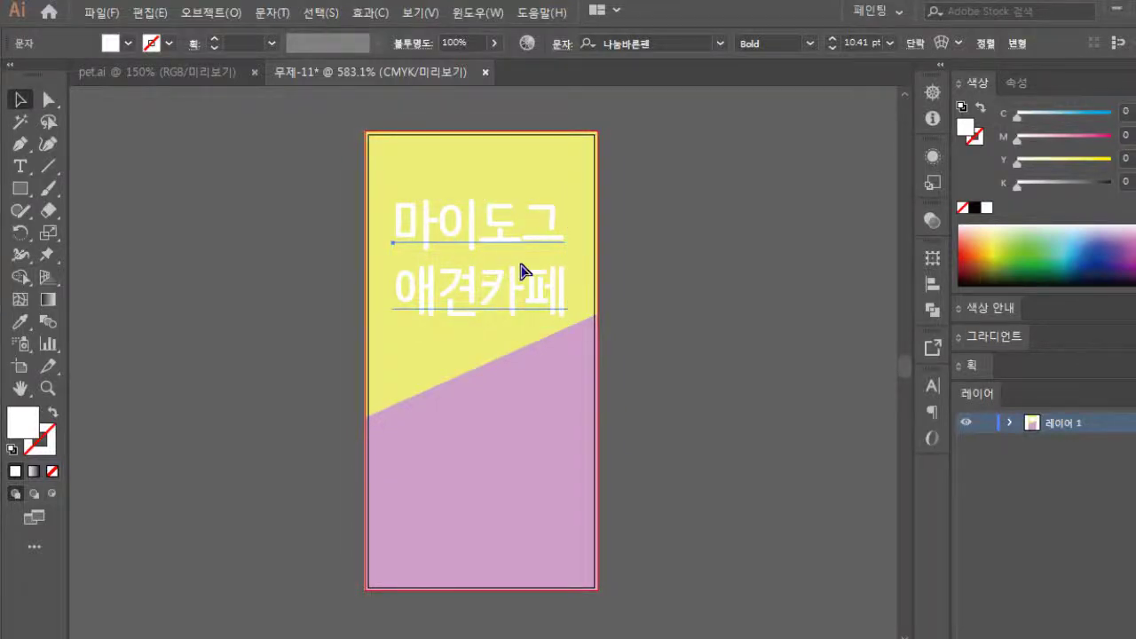
left_click(502, 250)
left_click(493, 410)
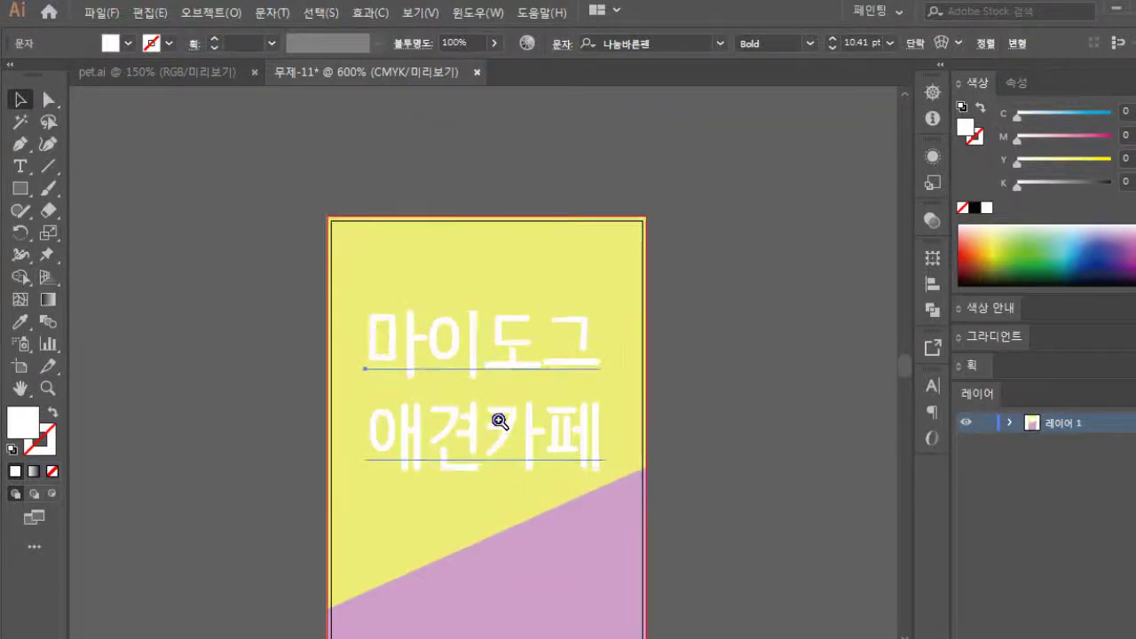
left_click(499, 421)
left_click(444, 275)
mouse_move(441, 274)
left_mouse_down()
mouse_move(436, 259)
mouse_move(436, 270)
left_mouse_up()
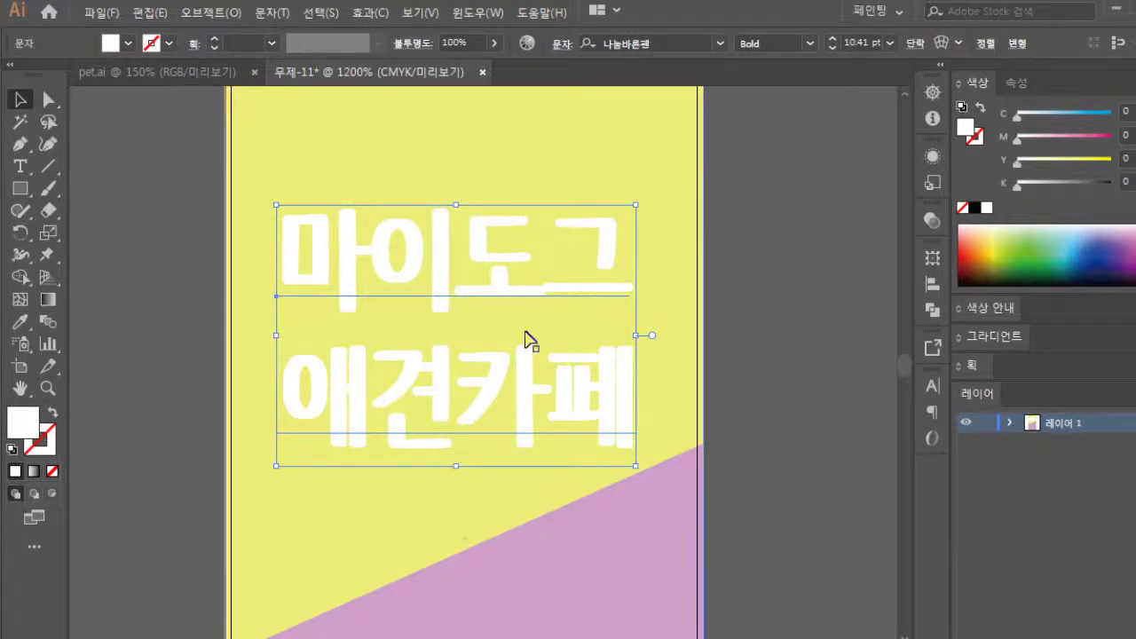
Nudge the rear copy of the title text slightly to the right and fill it with dark gold BF9213.
left_click(1012, 423)
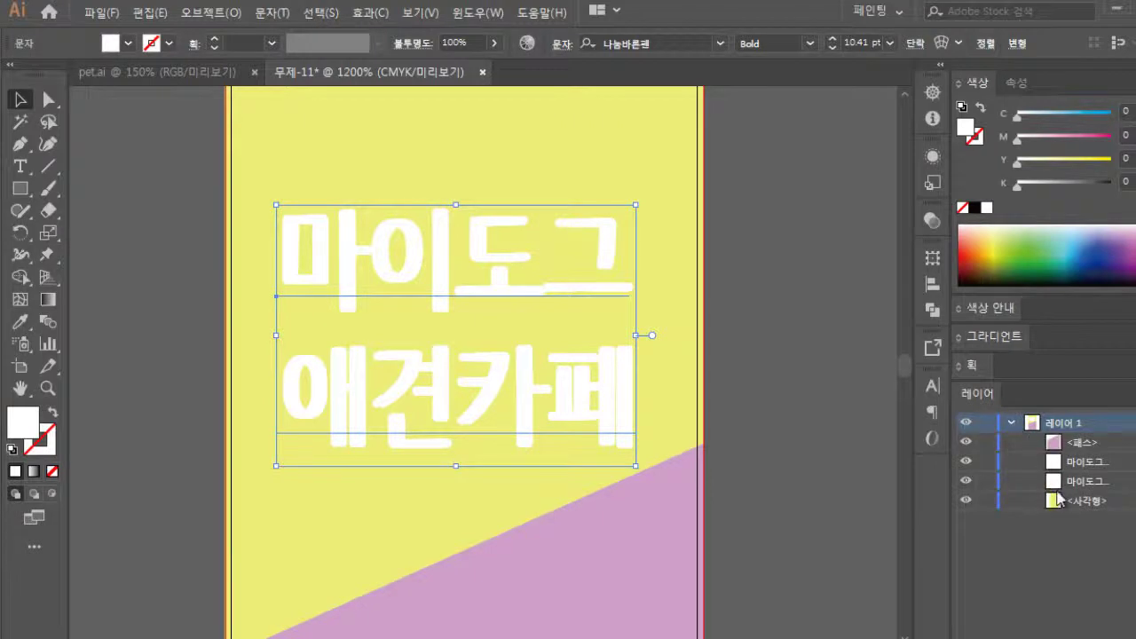
left_click(1097, 484)
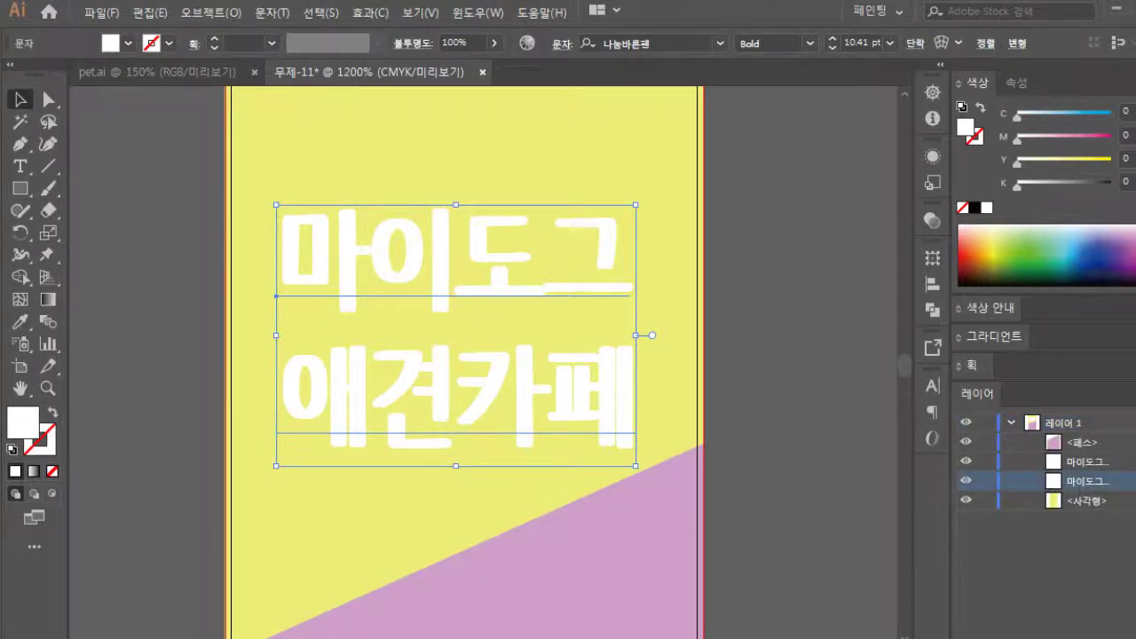
key("Right")
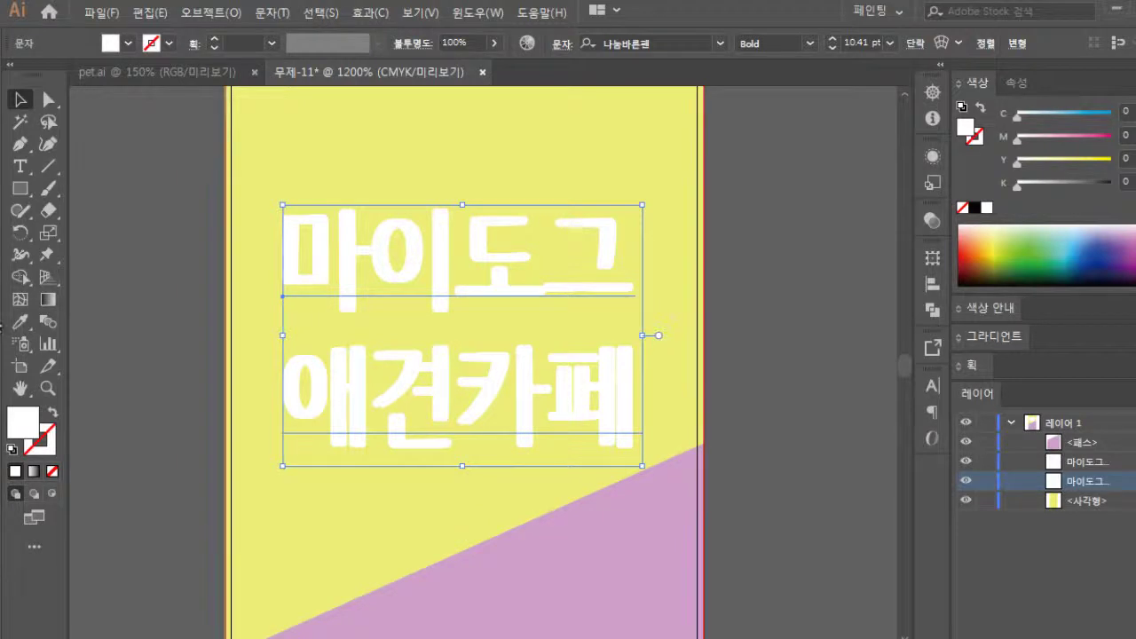
double_click(25, 424)
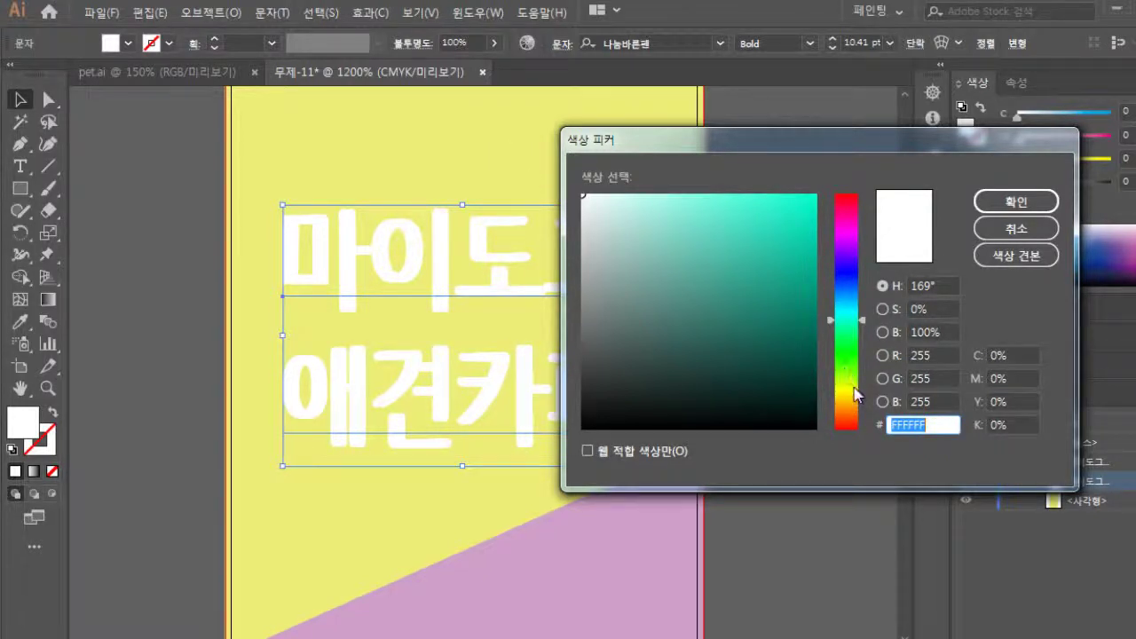
left_click(849, 387)
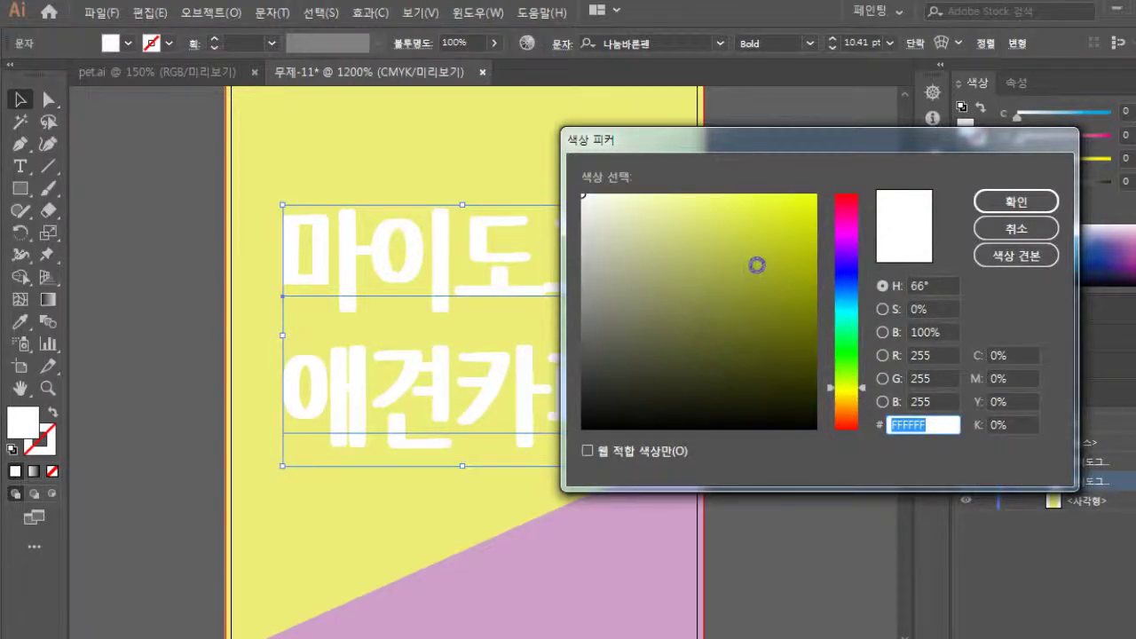
left_click(850, 401)
left_click(795, 252)
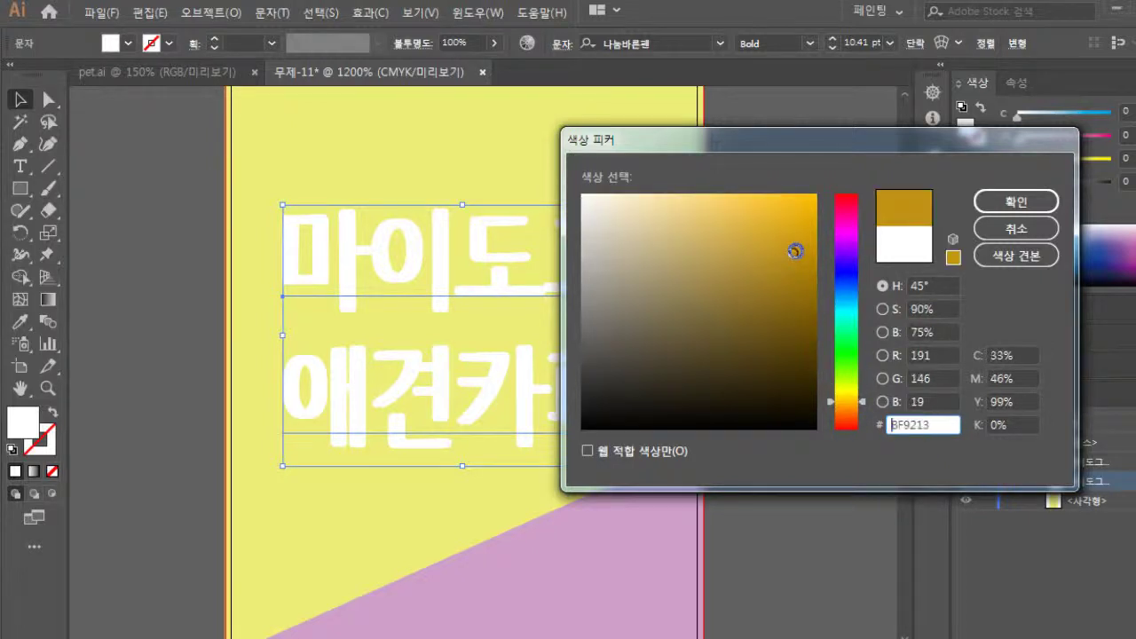
left_click(1015, 202)
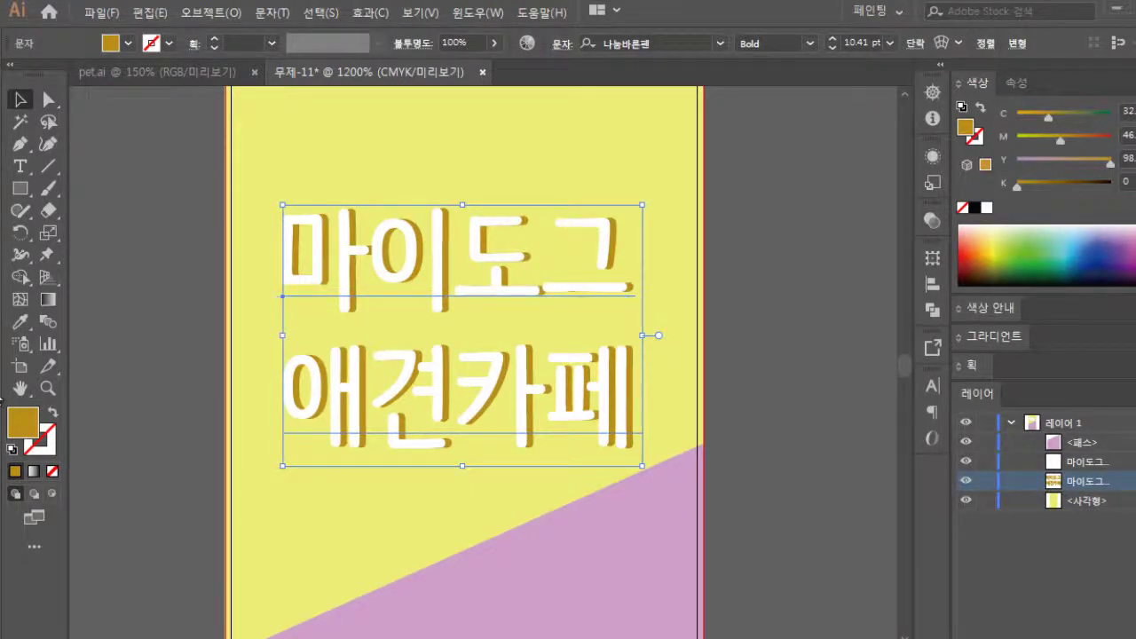
Try a brighter orange fill on the rear shadow copy of the title text.
double_click(23, 422)
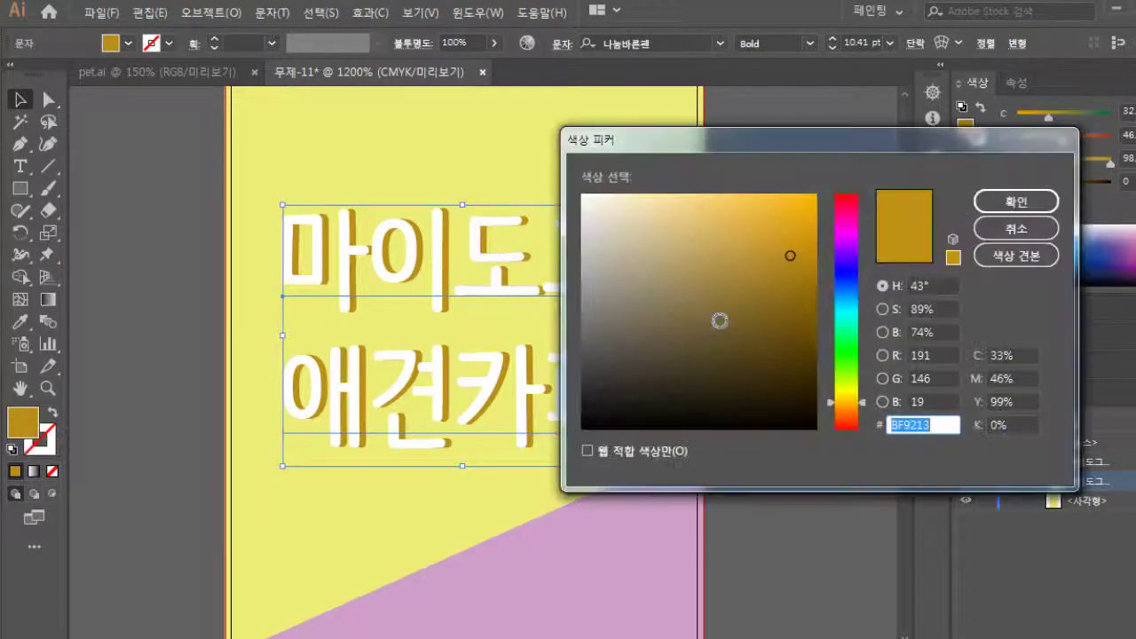
mouse_move(789, 254)
left_mouse_down()
mouse_move(789, 222)
mouse_move(830, 206)
left_mouse_up()
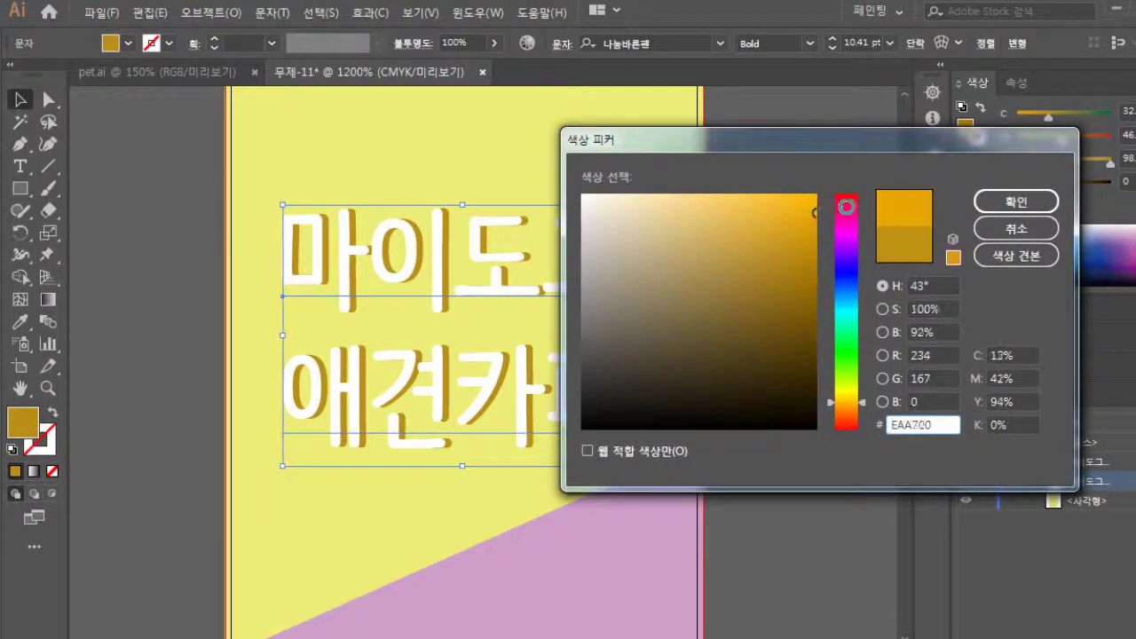
left_click(865, 410)
left_click_drag(866, 410, 865, 407)
left_click(1000, 209)
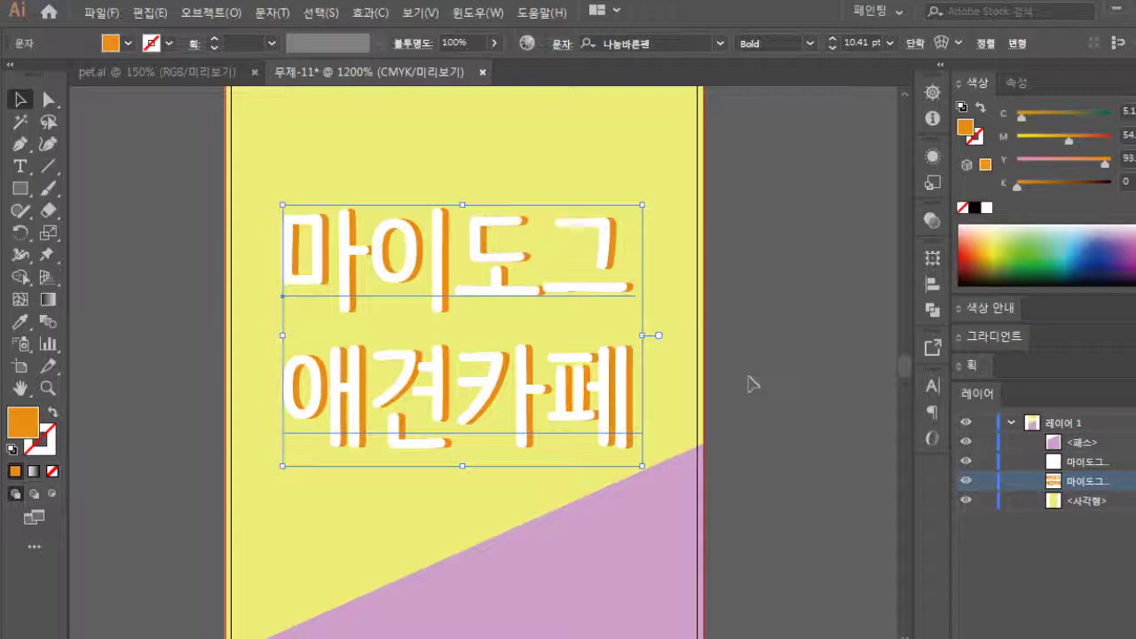
Move the white front title text slightly upward so the shadow copy extends below and to its right.
left_click(1091, 462, "shift")
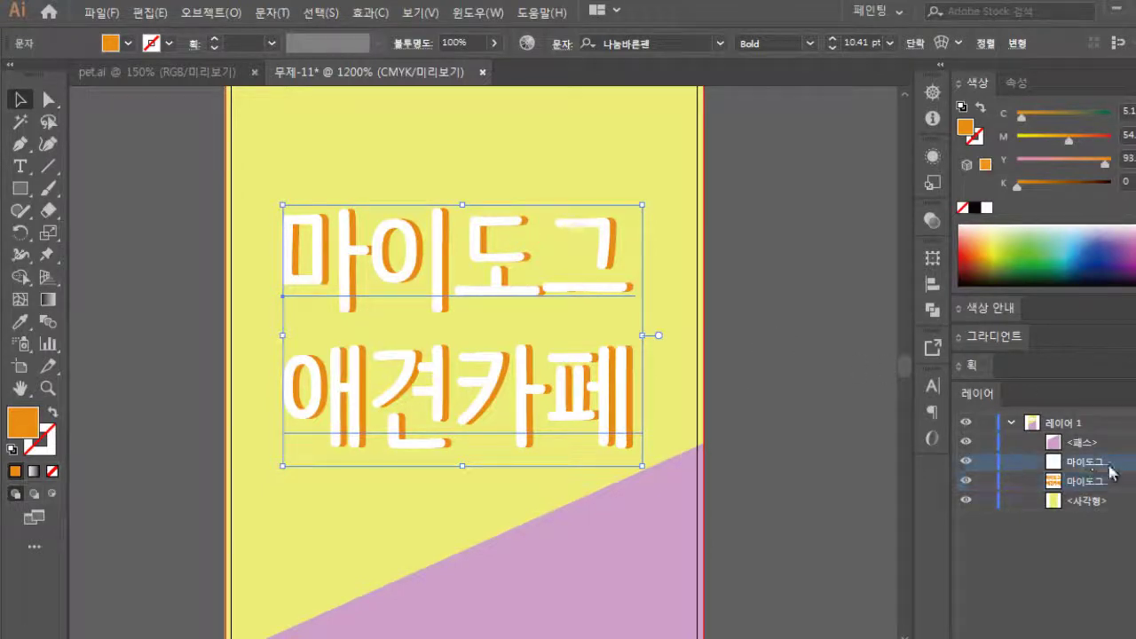
left_click(1109, 463)
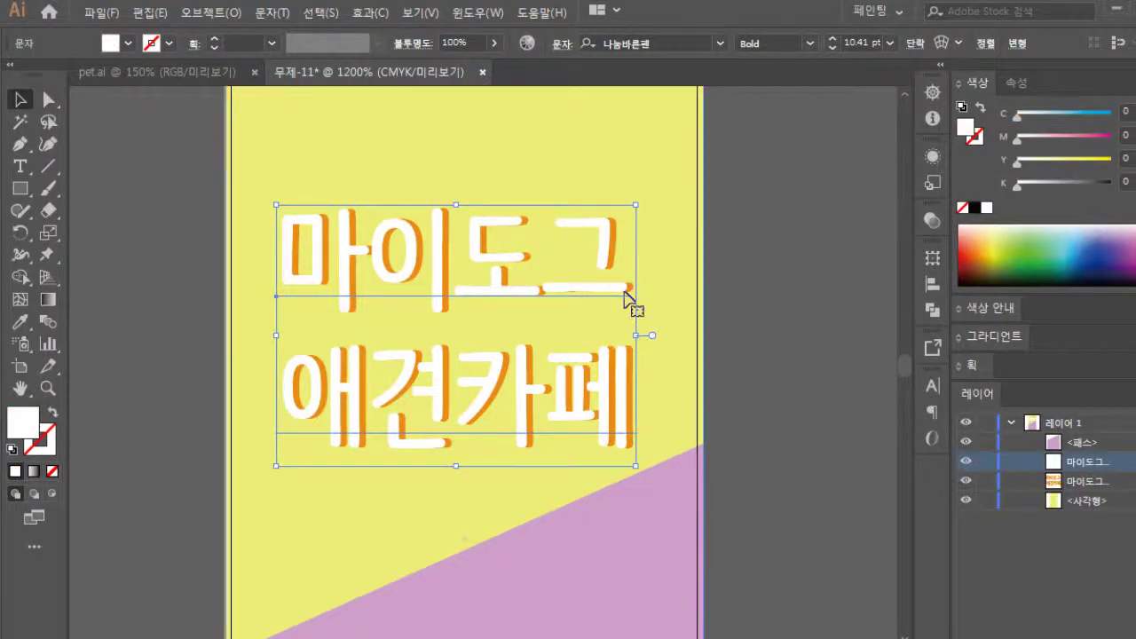
left_click_drag(609, 255, 607, 249)
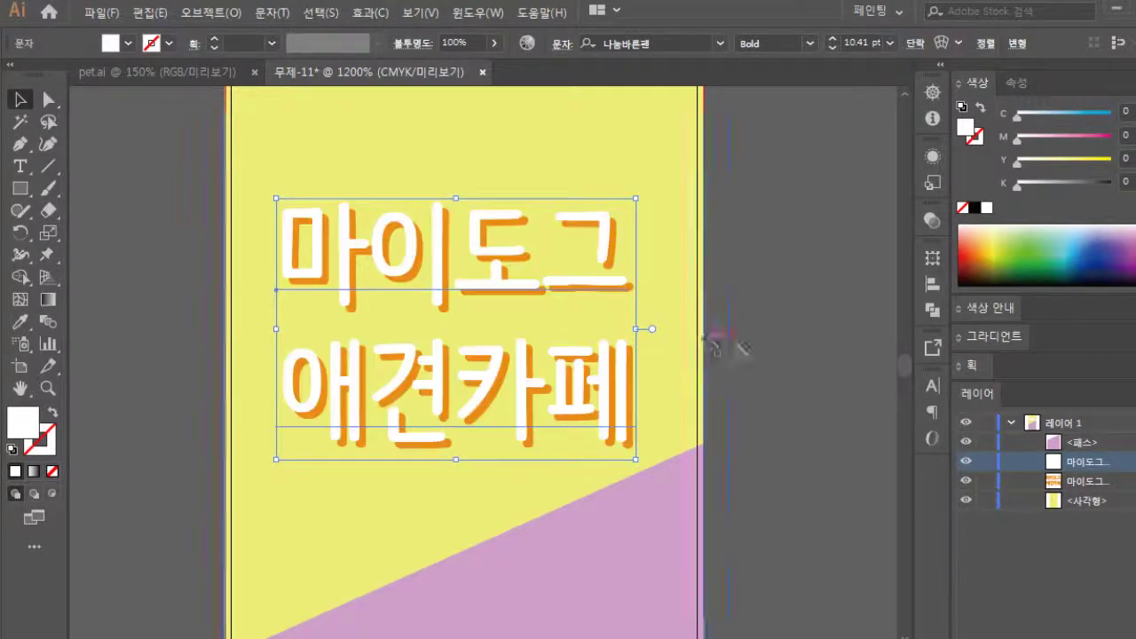
left_click(818, 402)
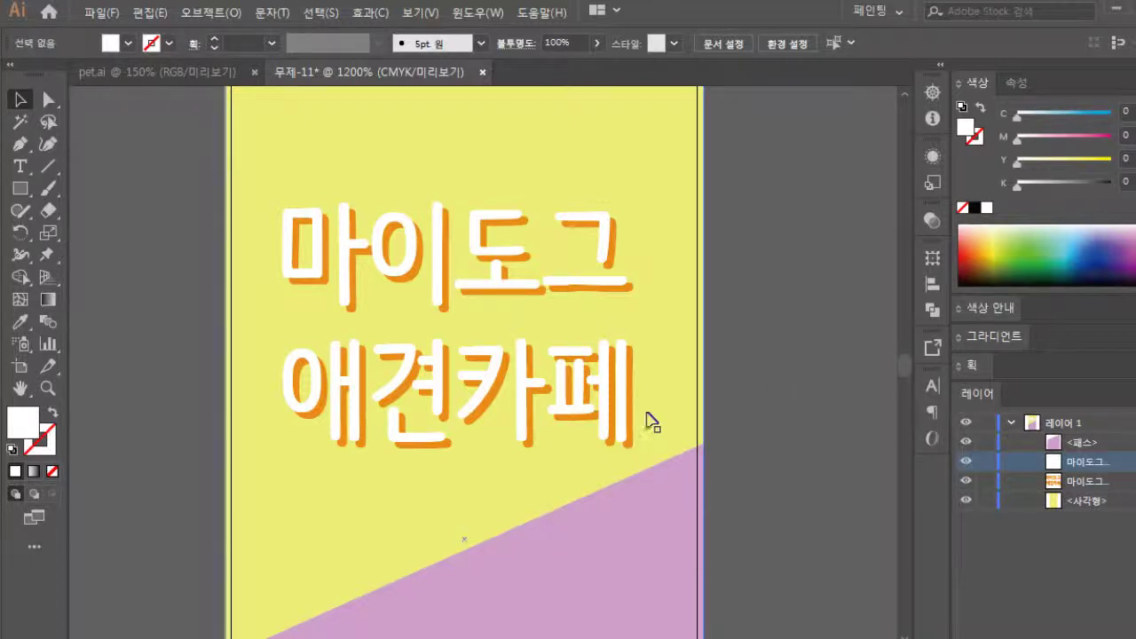
Try several light blue fills on the yellow background rectangle and settle on a pale mint green.
scroll(653, 417, "down", 2)
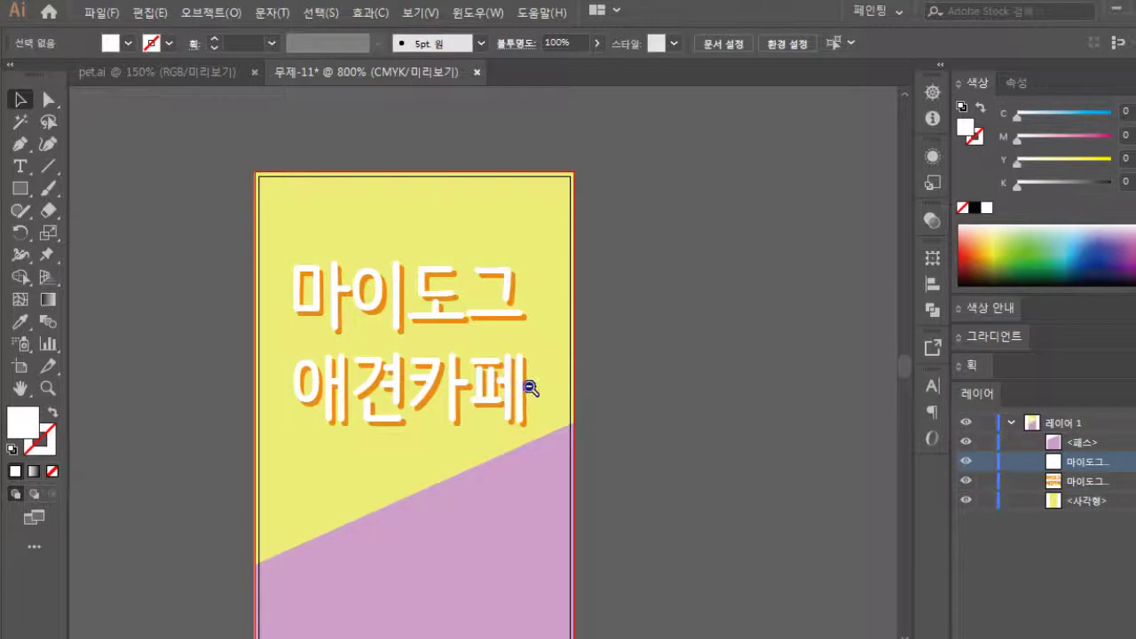
key("alt+space")
left_click_drag(480, 466, 538, 396)
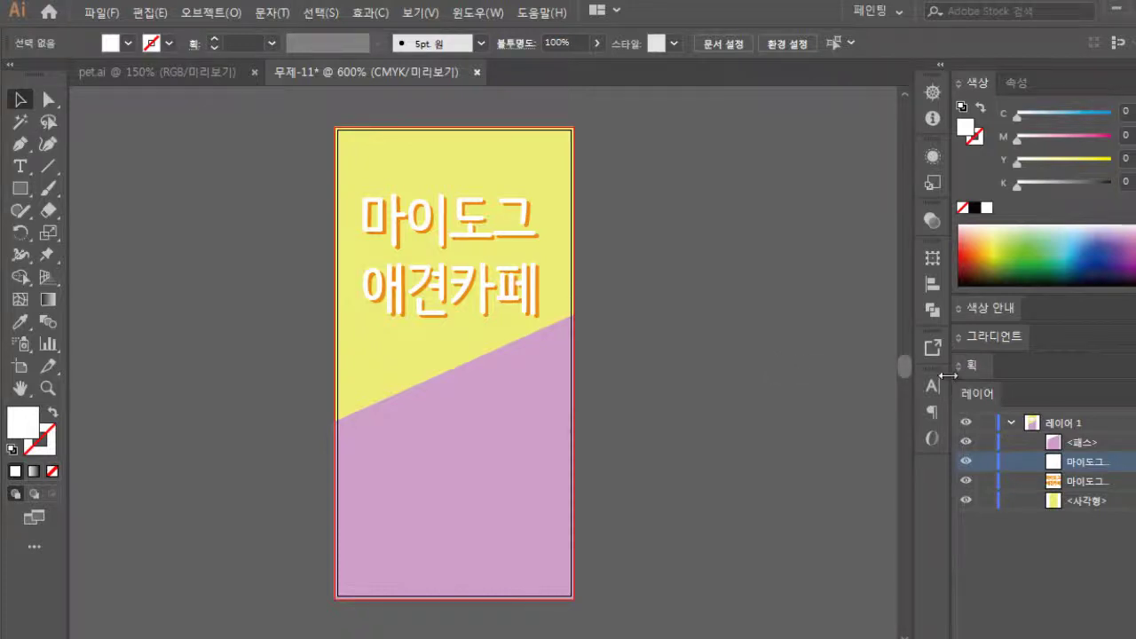
left_click(1101, 500)
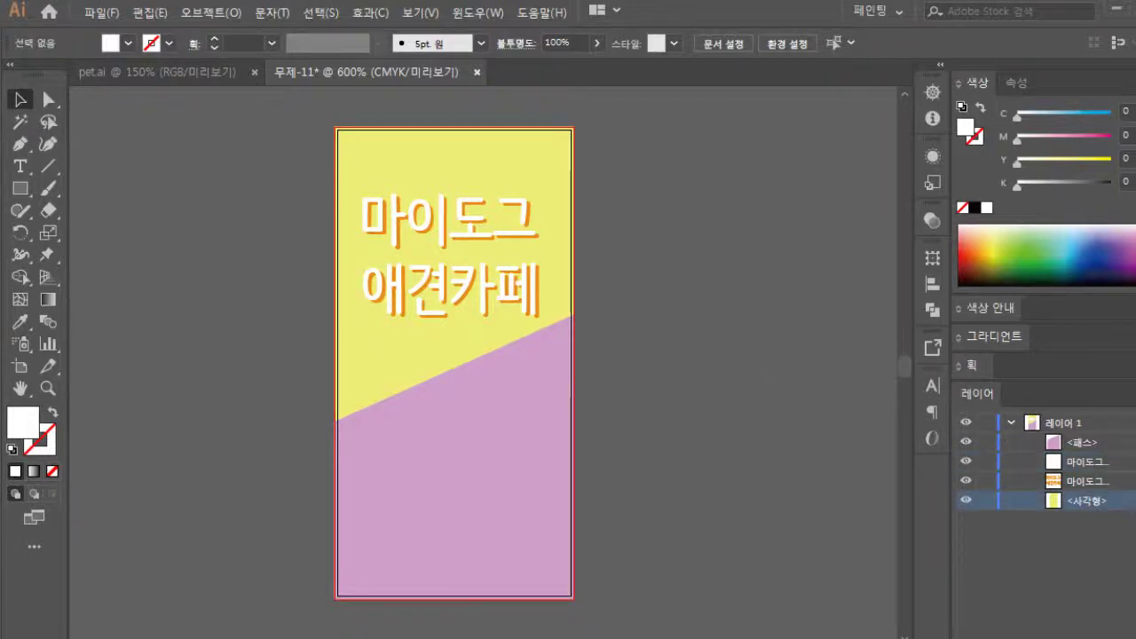
left_click(1127, 501)
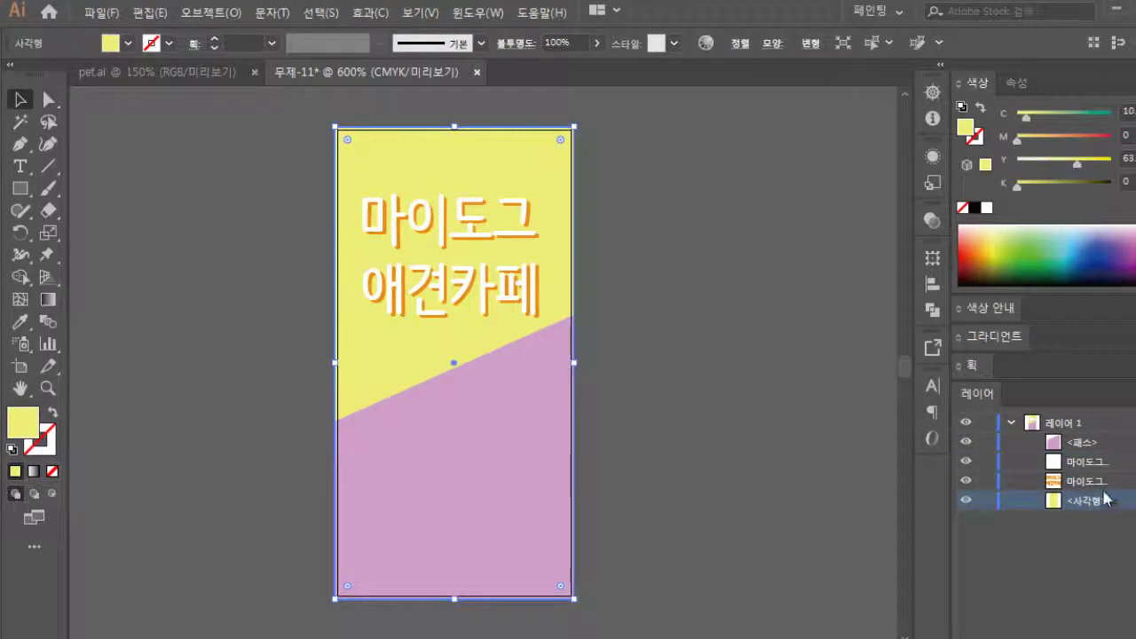
left_click(1071, 238)
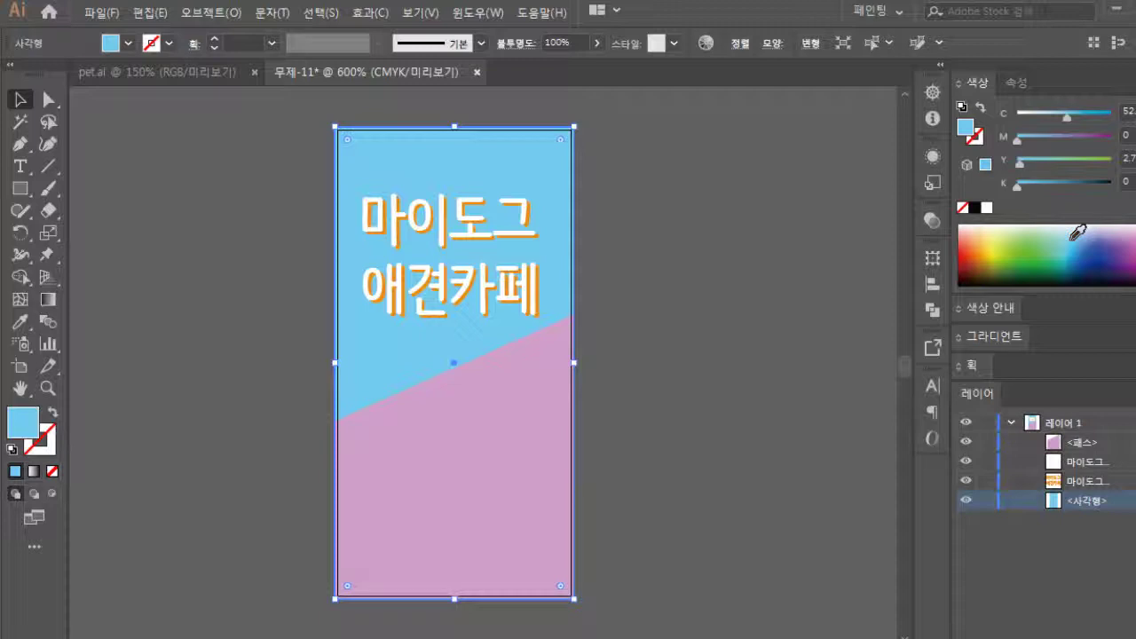
left_click(1075, 228)
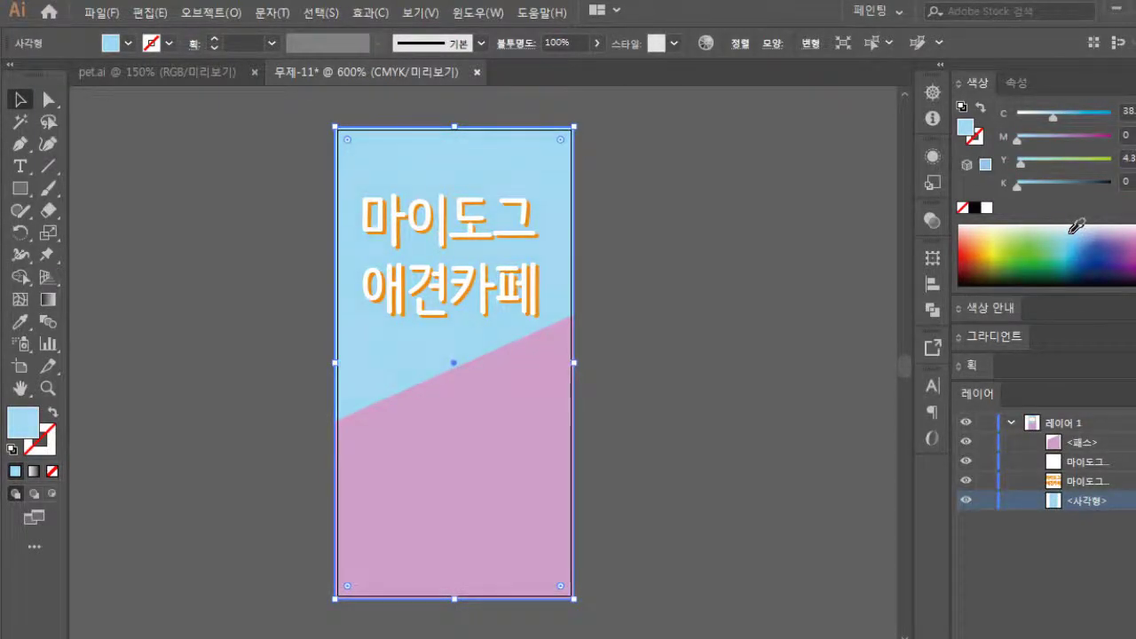
left_click(1069, 234)
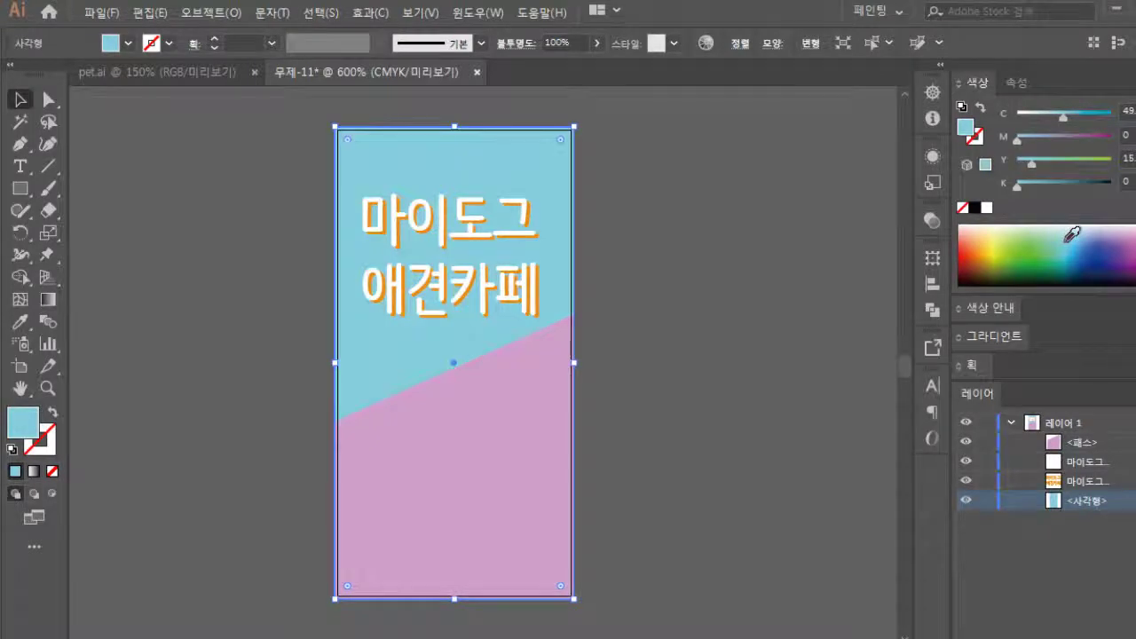
left_click(1064, 227)
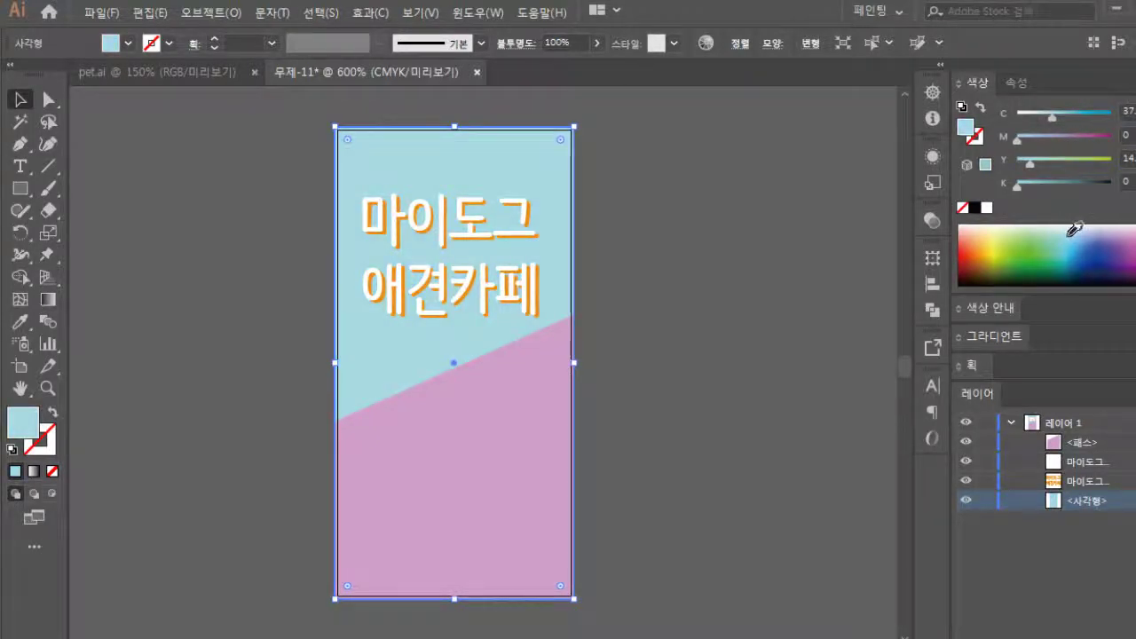
left_click(1090, 229)
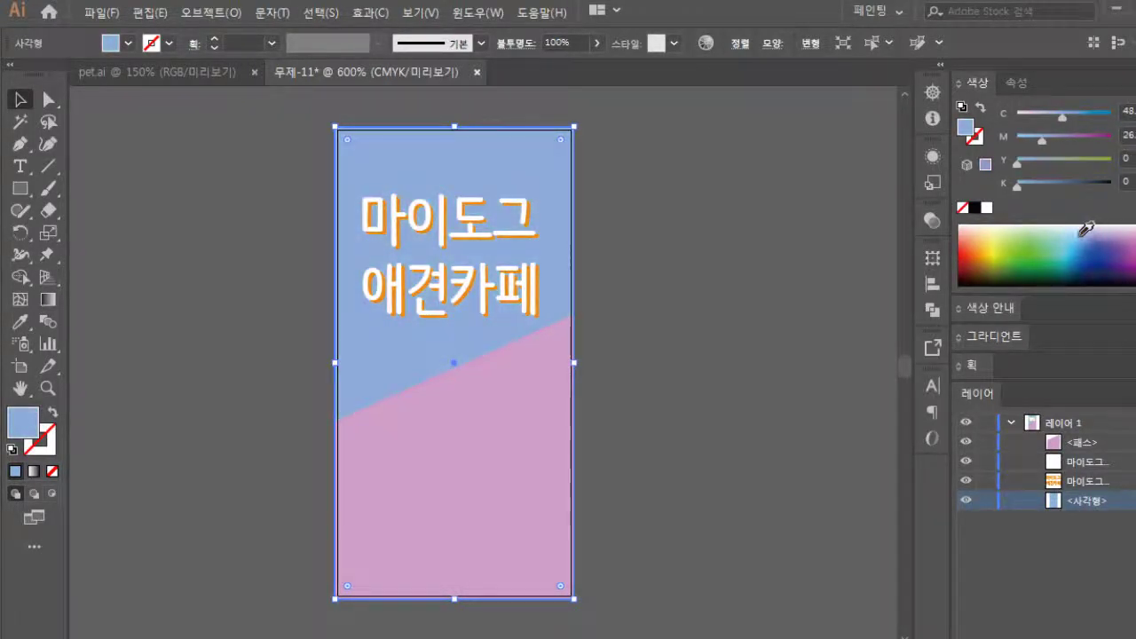
left_click(1070, 231)
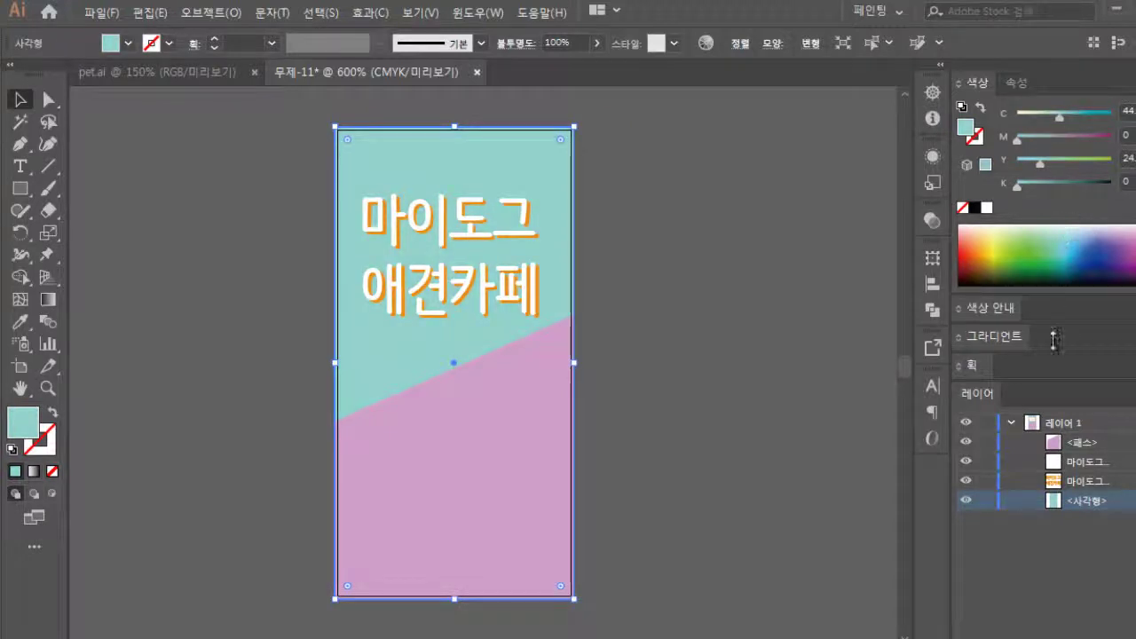
Recolour the rear shadow copy of the title text, trying a dark blue and settling on a medium blue.
left_click(1095, 483)
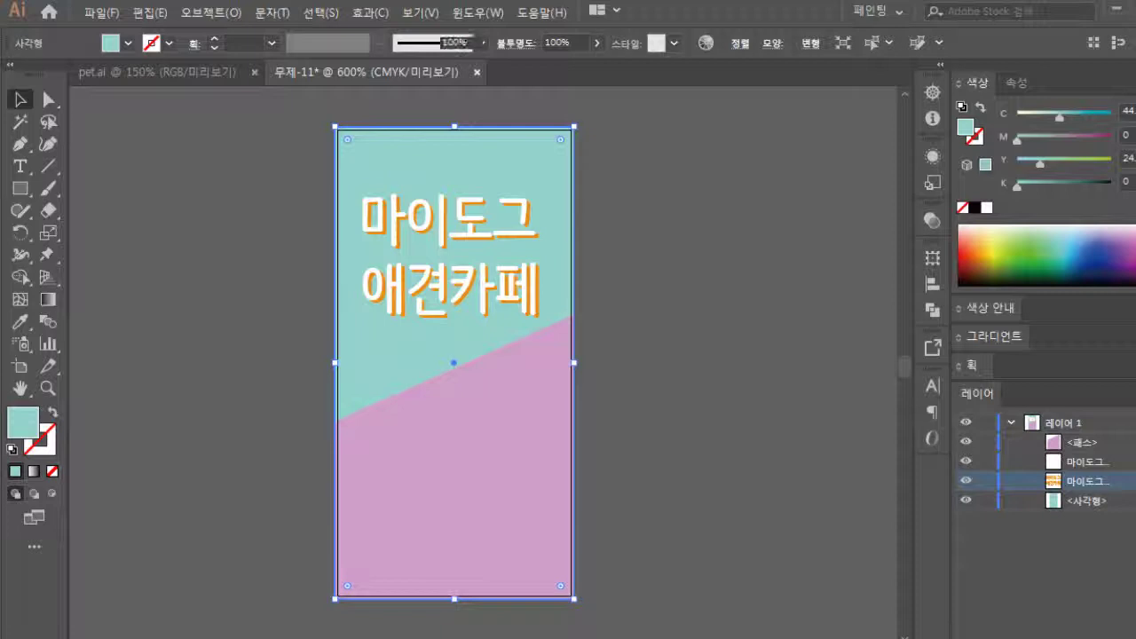
left_click(1129, 480)
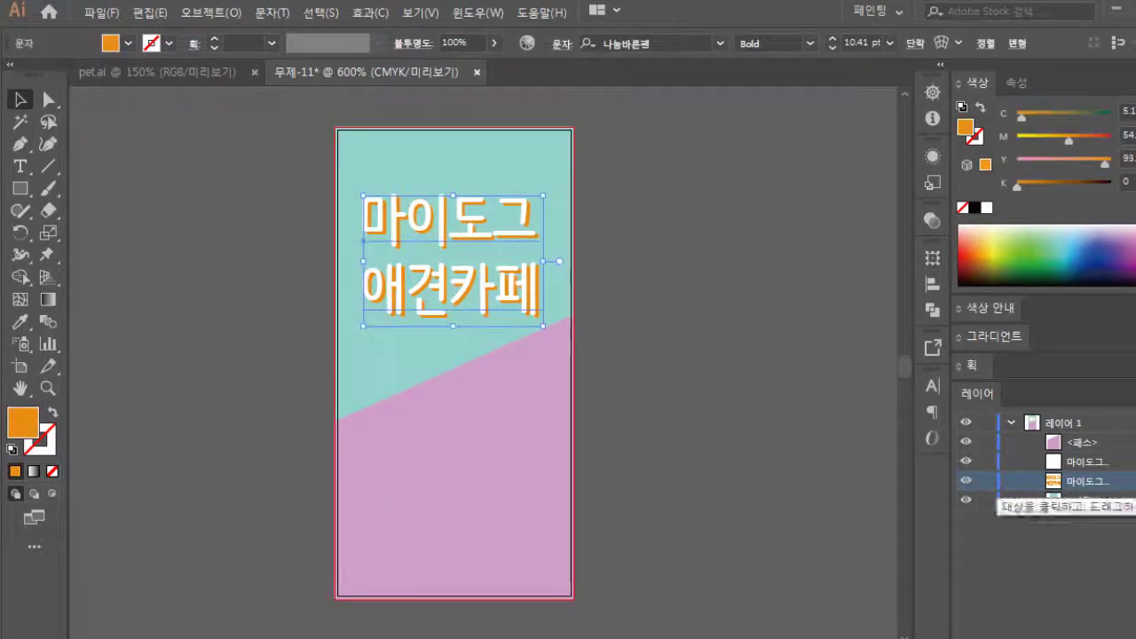
left_click(1081, 250)
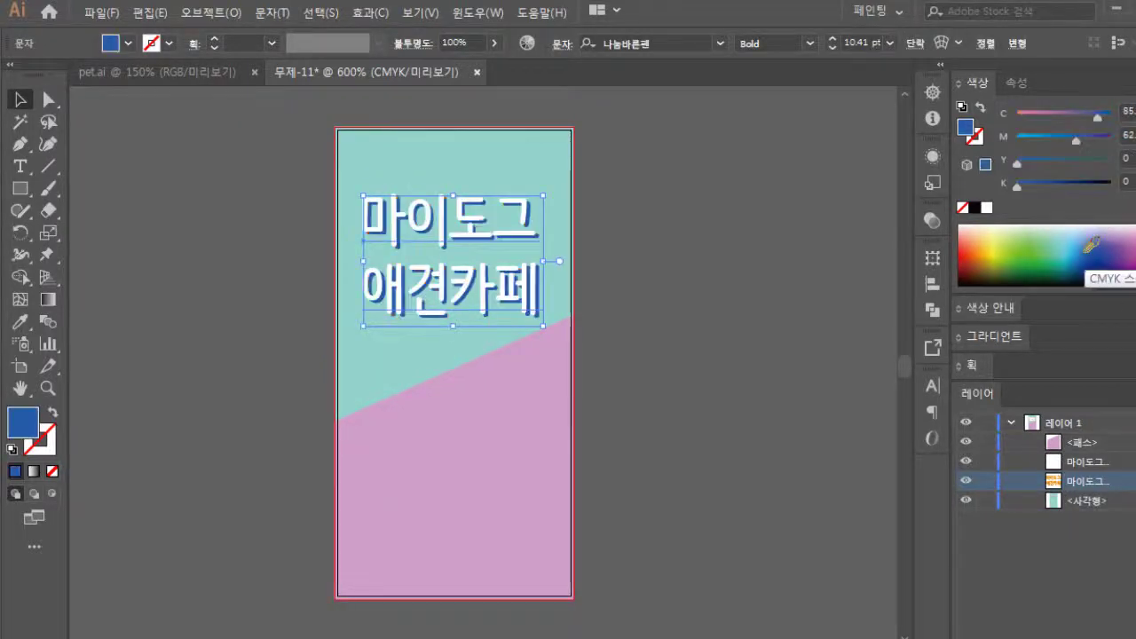
left_click(1080, 249)
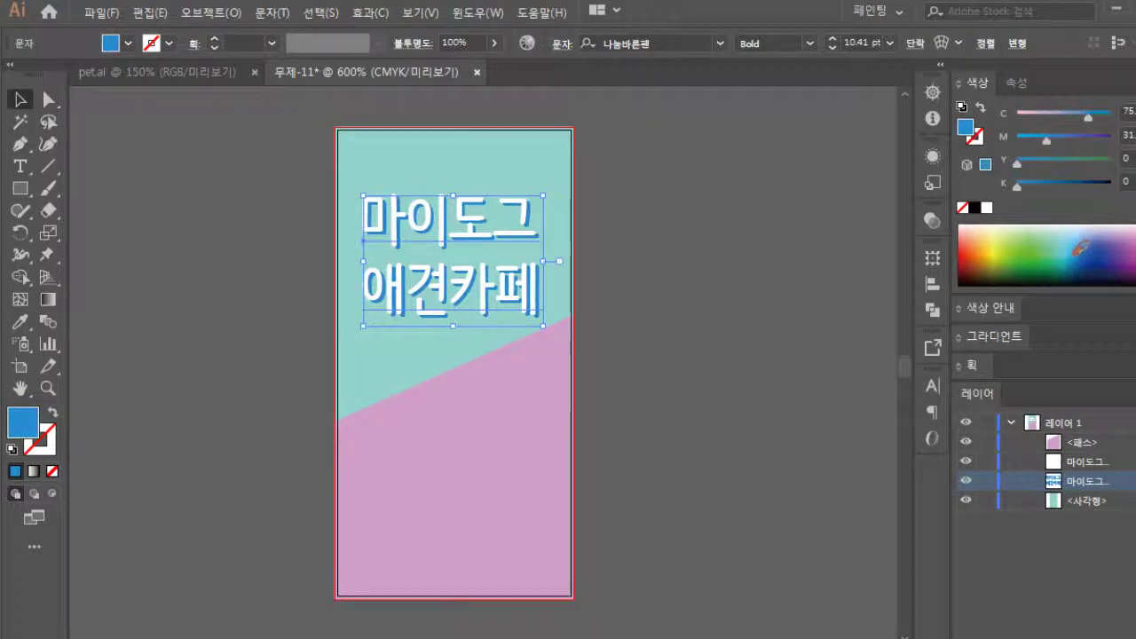
Fill the slanted purple shape in the lower part of the banner with bright yellow F6FF39.
left_click(1104, 443)
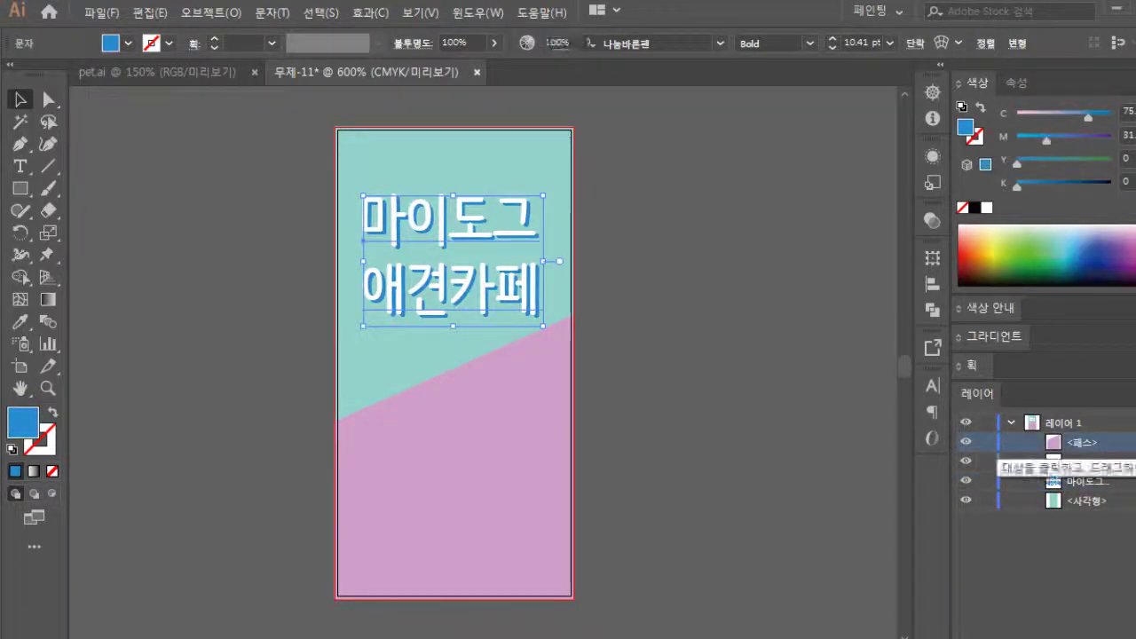
left_click(1126, 442)
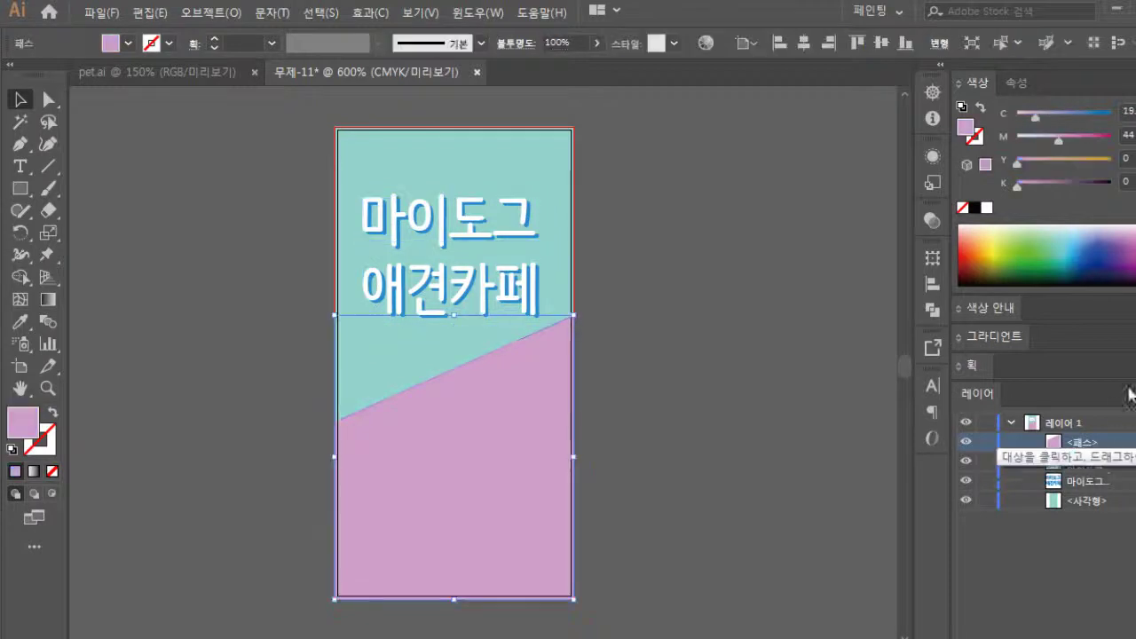
double_click(22, 421)
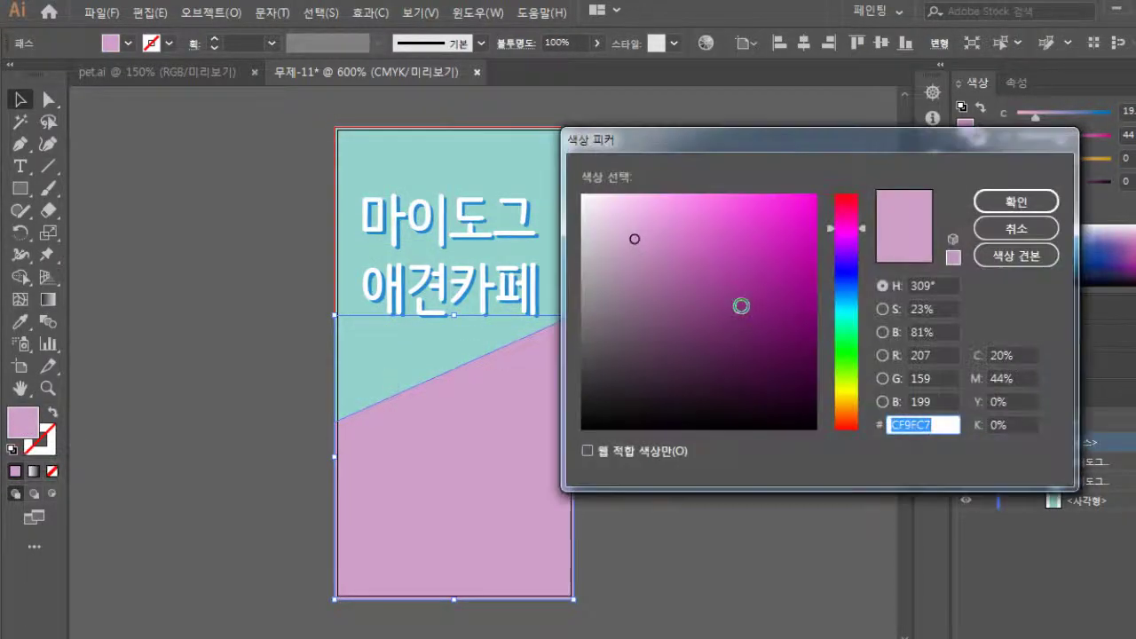
left_click(850, 389)
left_click_drag(778, 216, 765, 186)
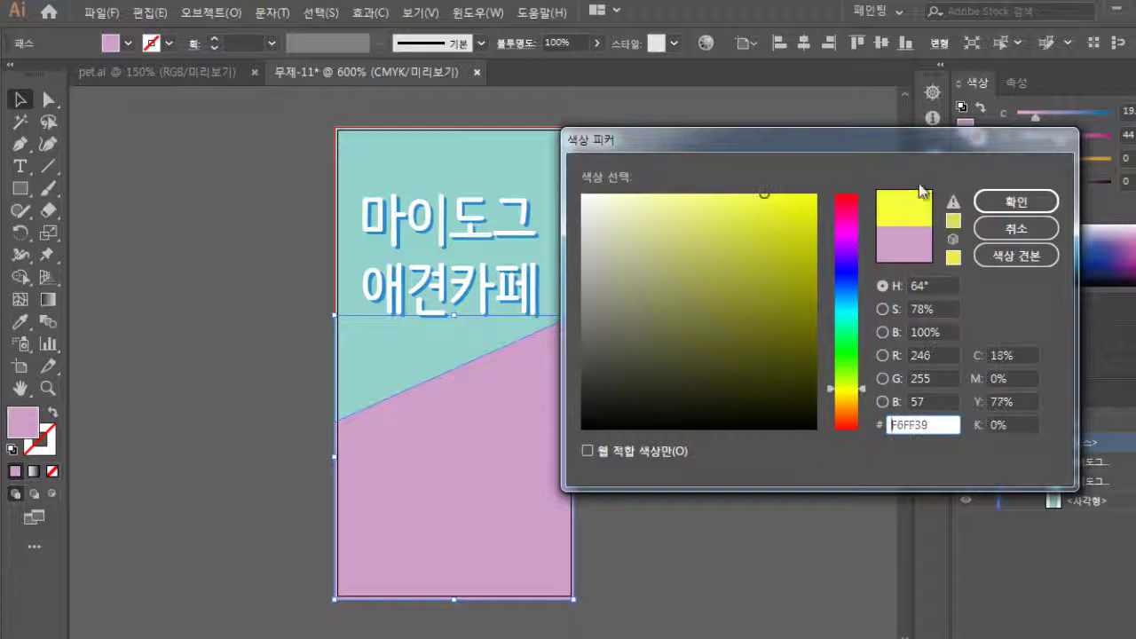
left_click(983, 200)
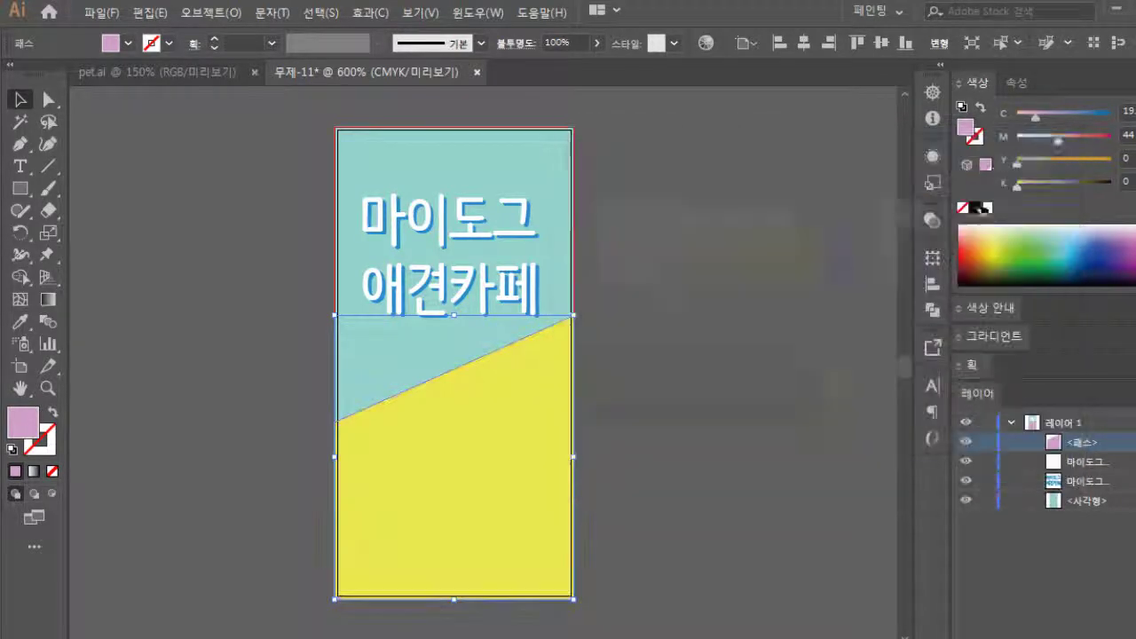
left_click(720, 417)
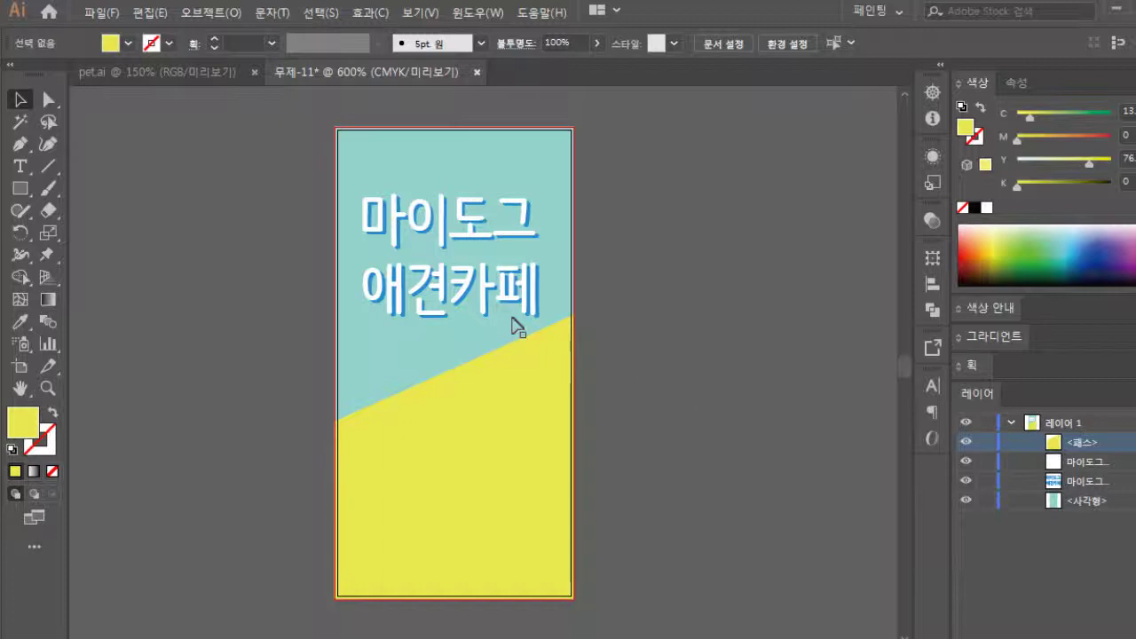
Duplicate the white front title text straight down over the yellow area and bring the copy to the front.
left_click(482, 224)
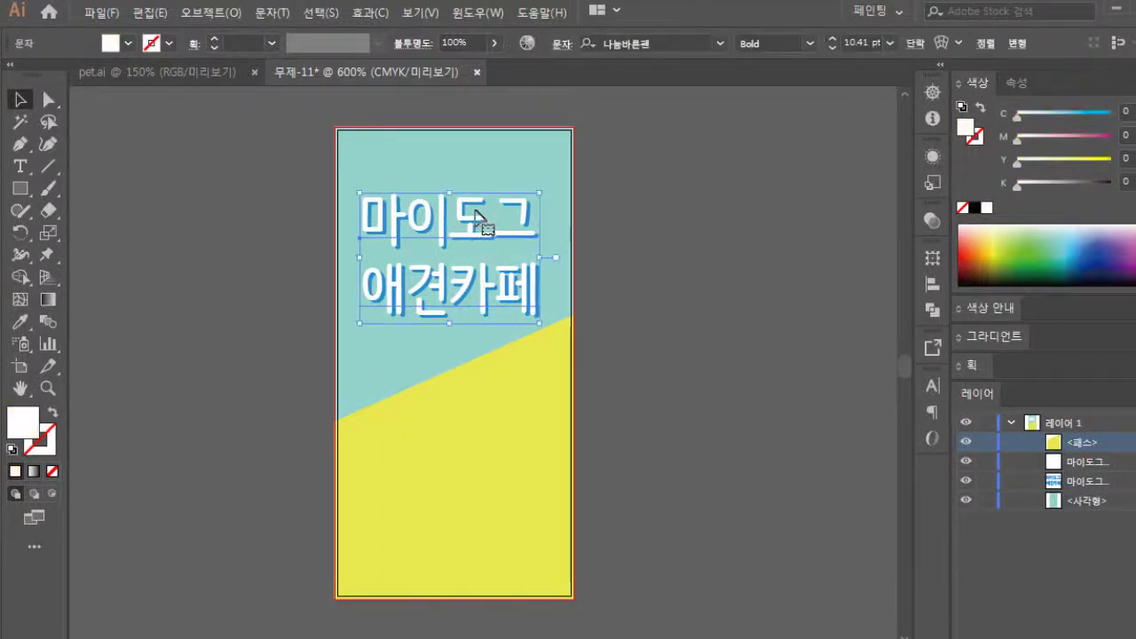
left_click_drag(476, 210, 477, 389)
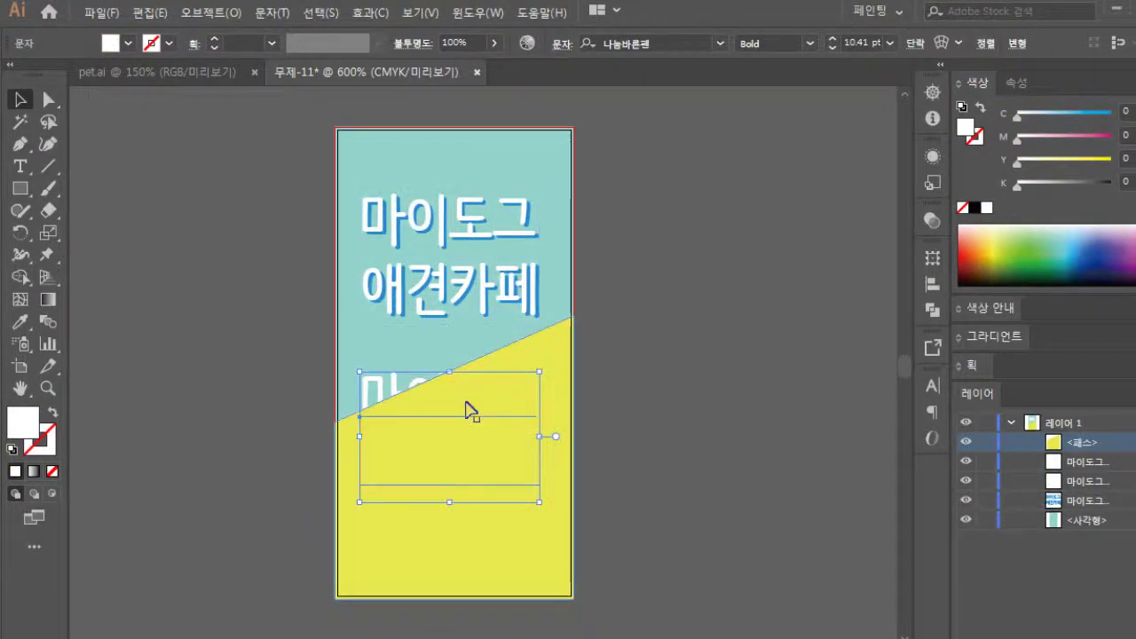
right_click(395, 383)
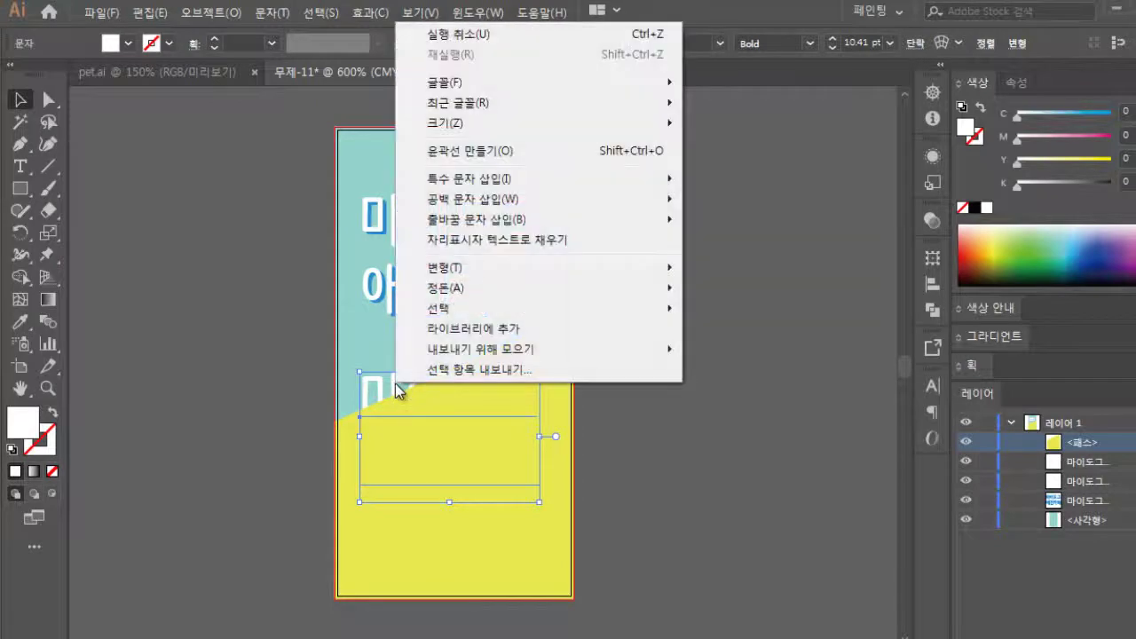
mouse_move(469, 296)
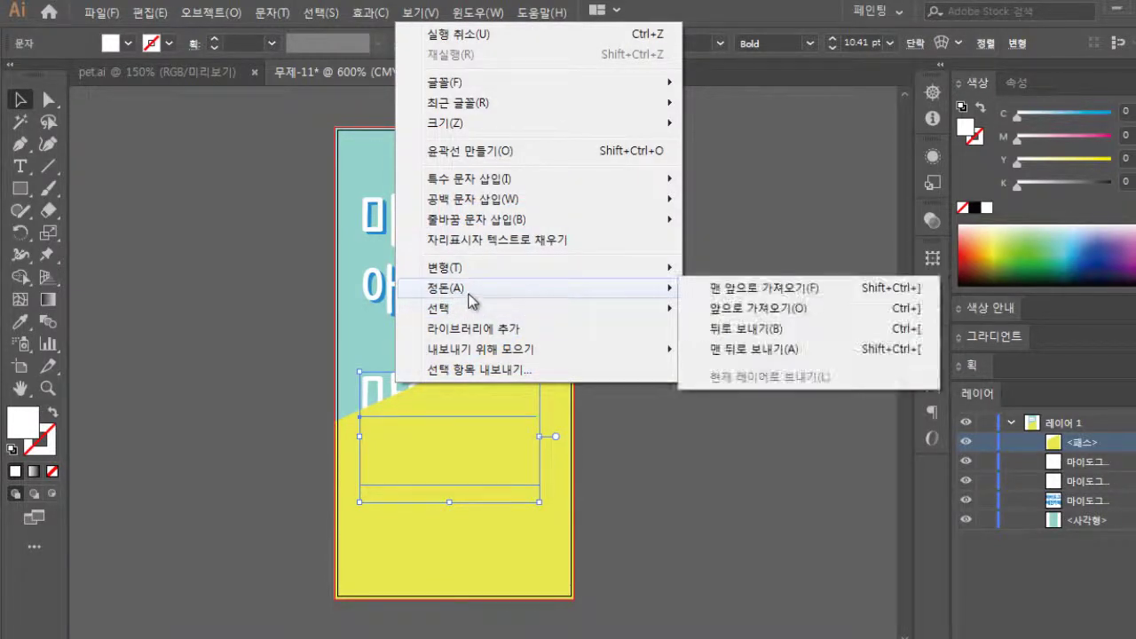
left_click(723, 290)
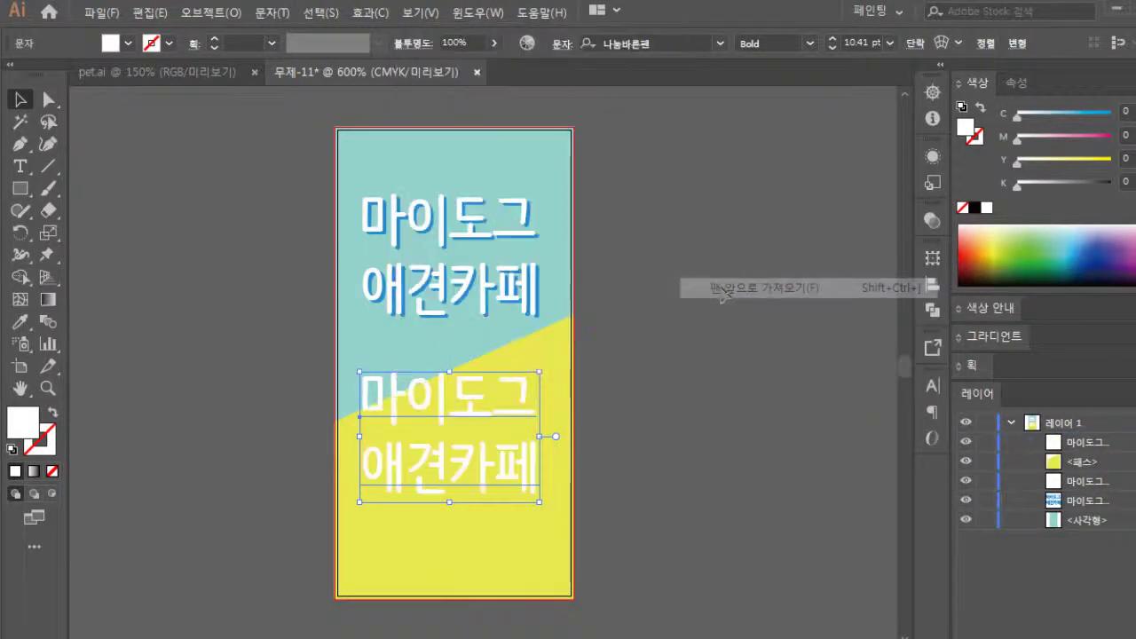
Replace the copied title's wording with three lines: "오픈기념", "PetCare" and "30% Off".
key("t")
left_click(456, 399)
key("ctrl+a")
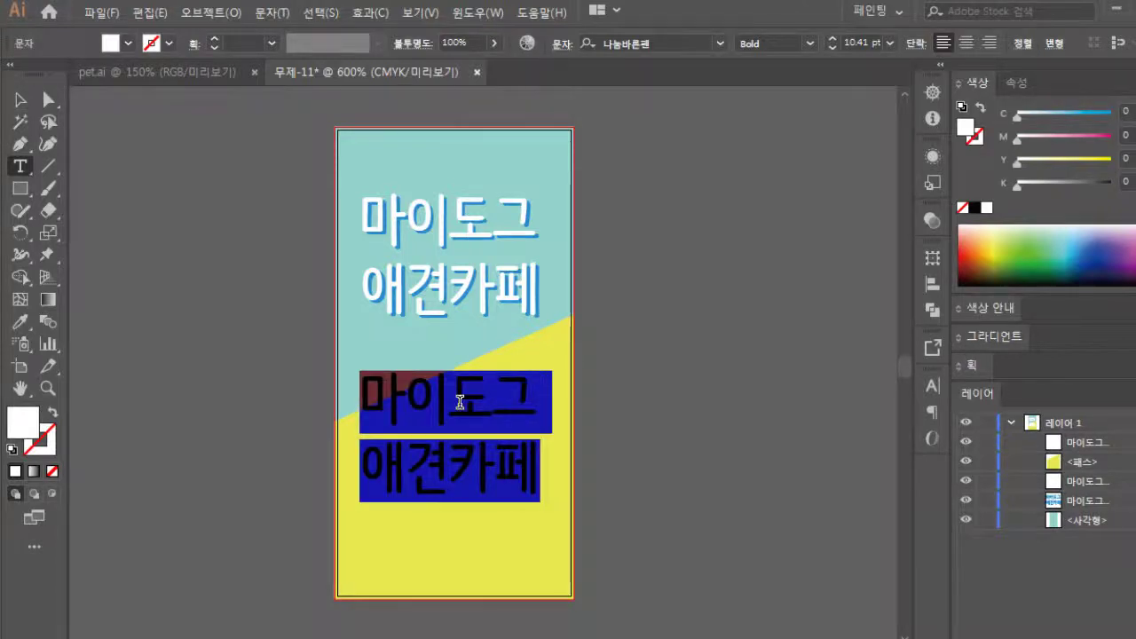
type("오")
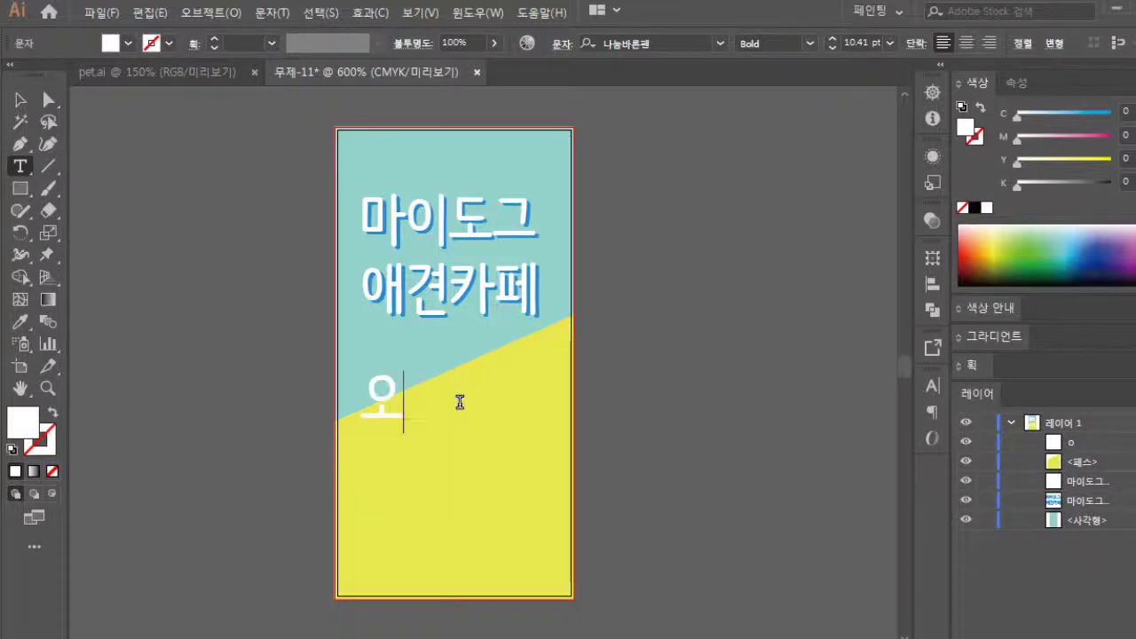
type("픈긴념")
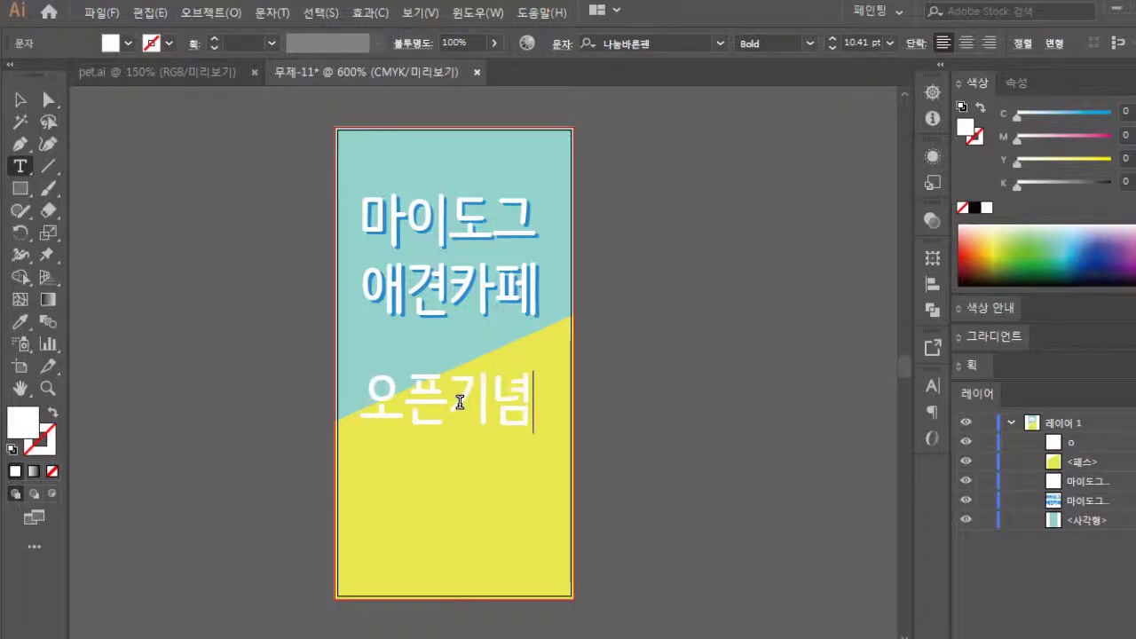
type("PetCare 30%")
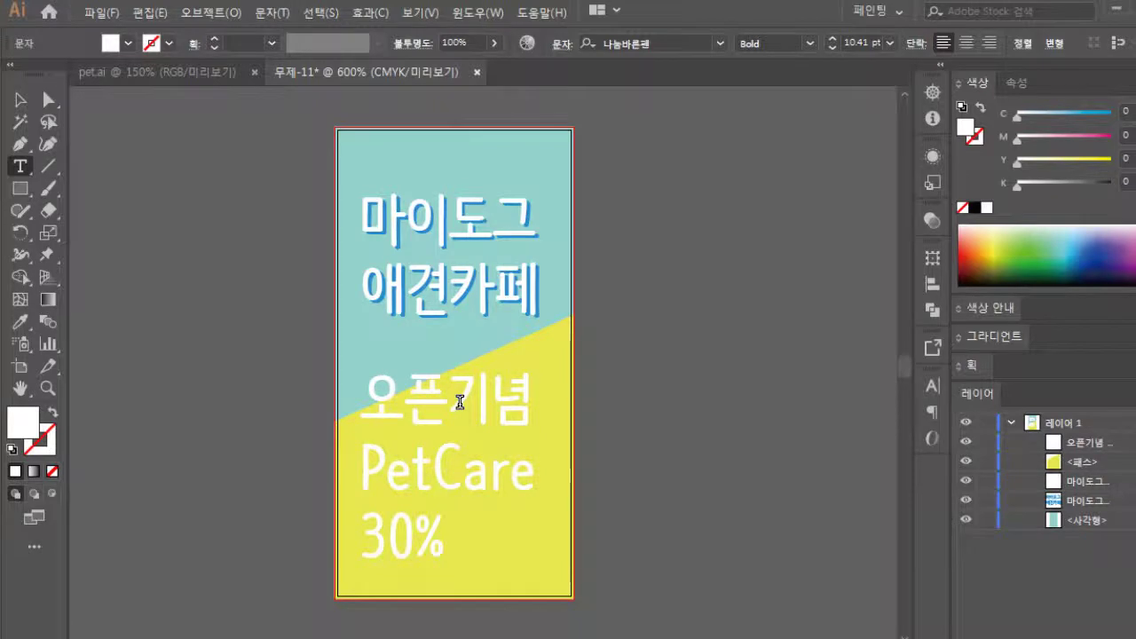
type("Off")
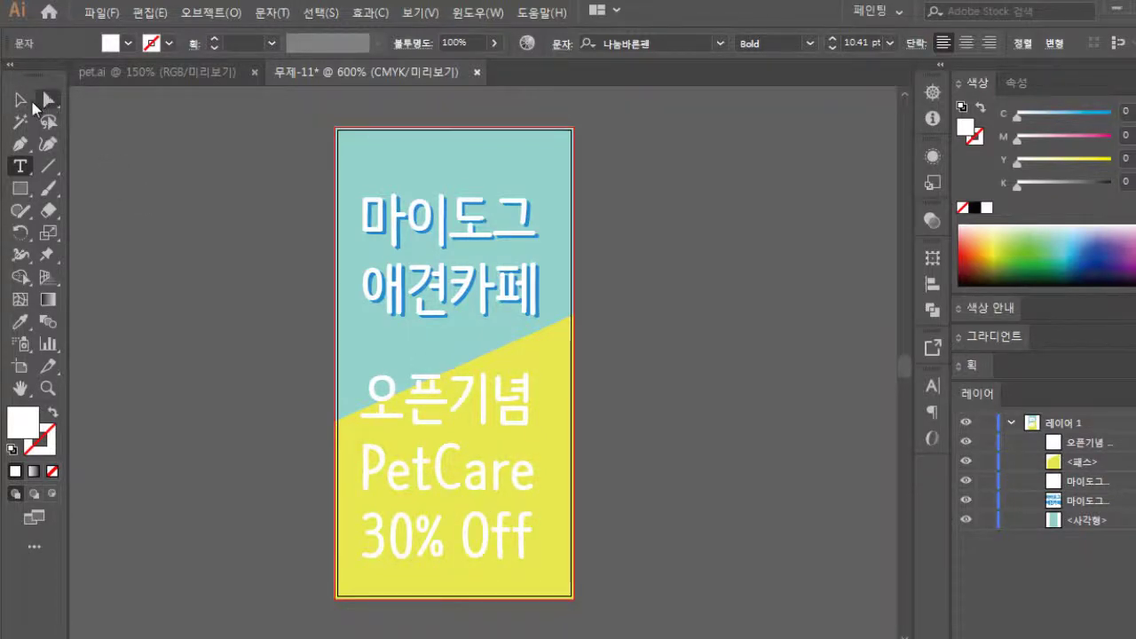
left_click(22, 100)
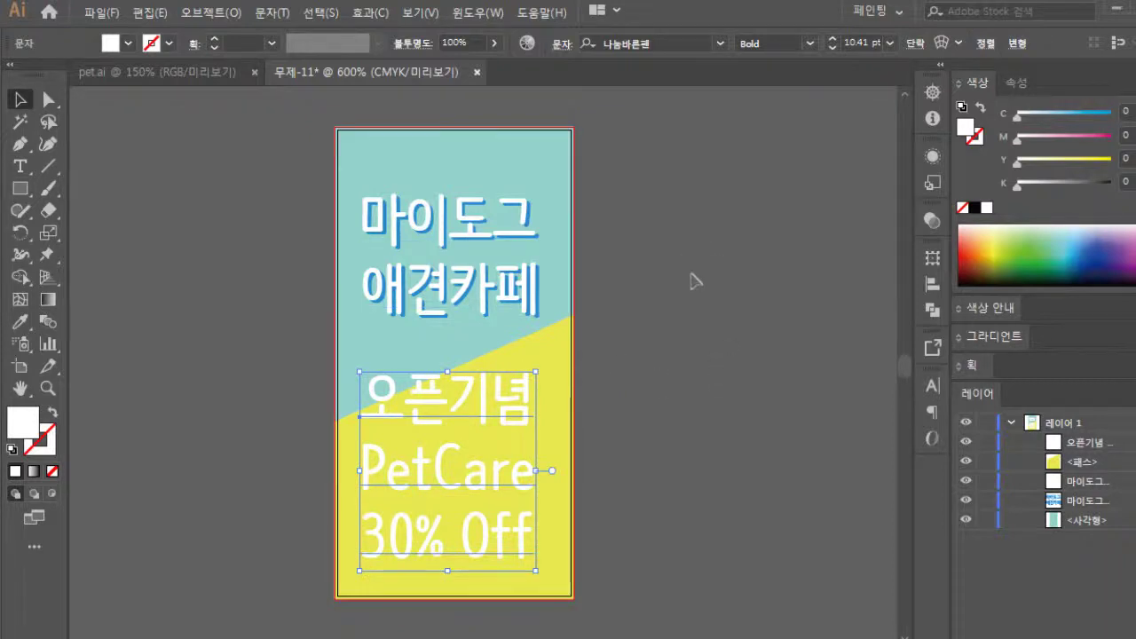
Set the three-line promotional text in the favourite font 나눔스퀘어 and scale it down to about 9.27 pt.
left_click(719, 46)
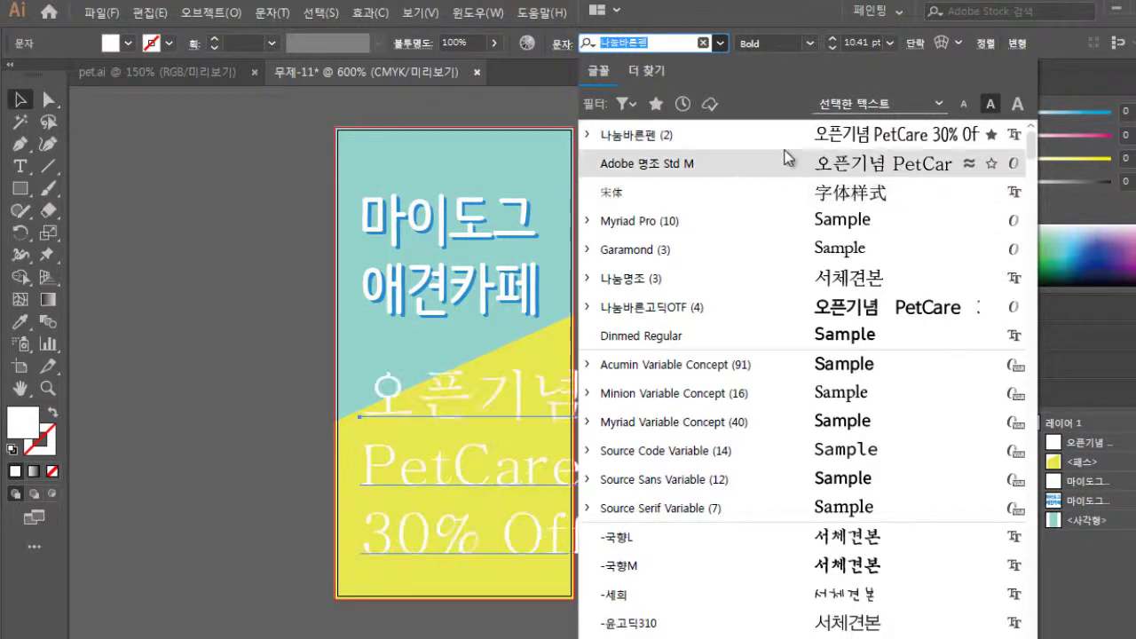
left_click(655, 105)
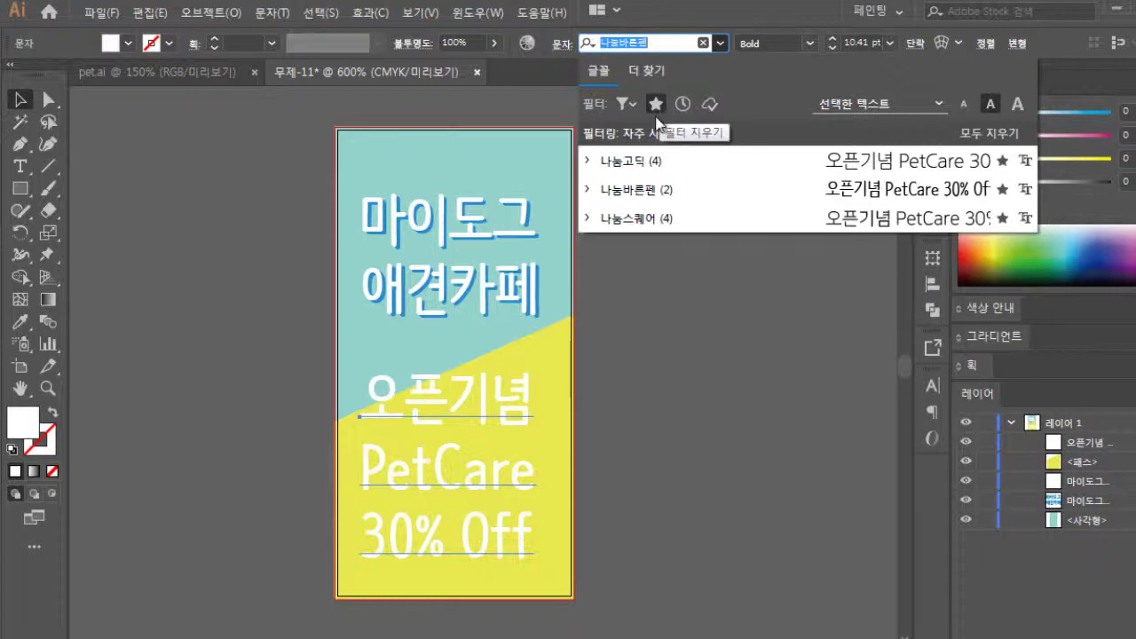
left_click(657, 225)
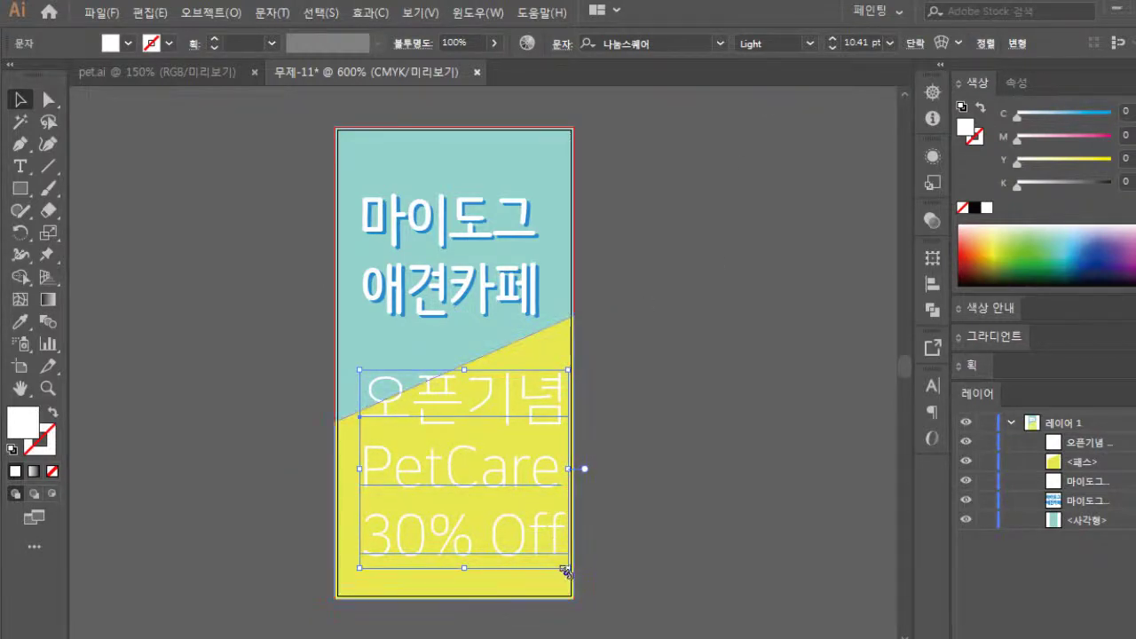
left_click_drag(566, 570, 545, 546)
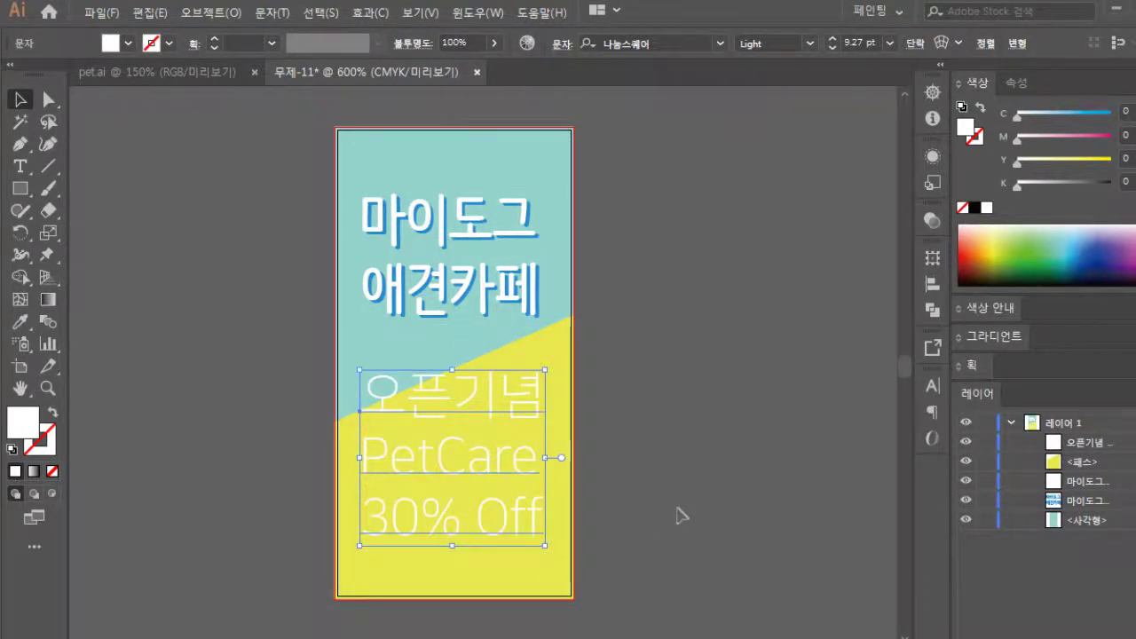
key("Right")
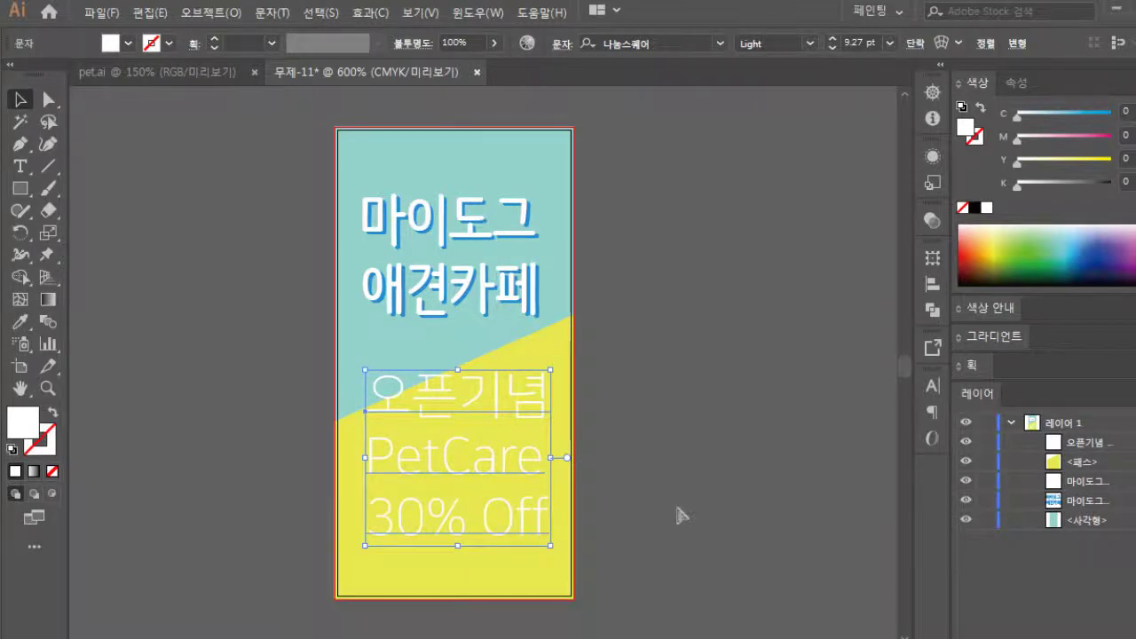
key("Left")
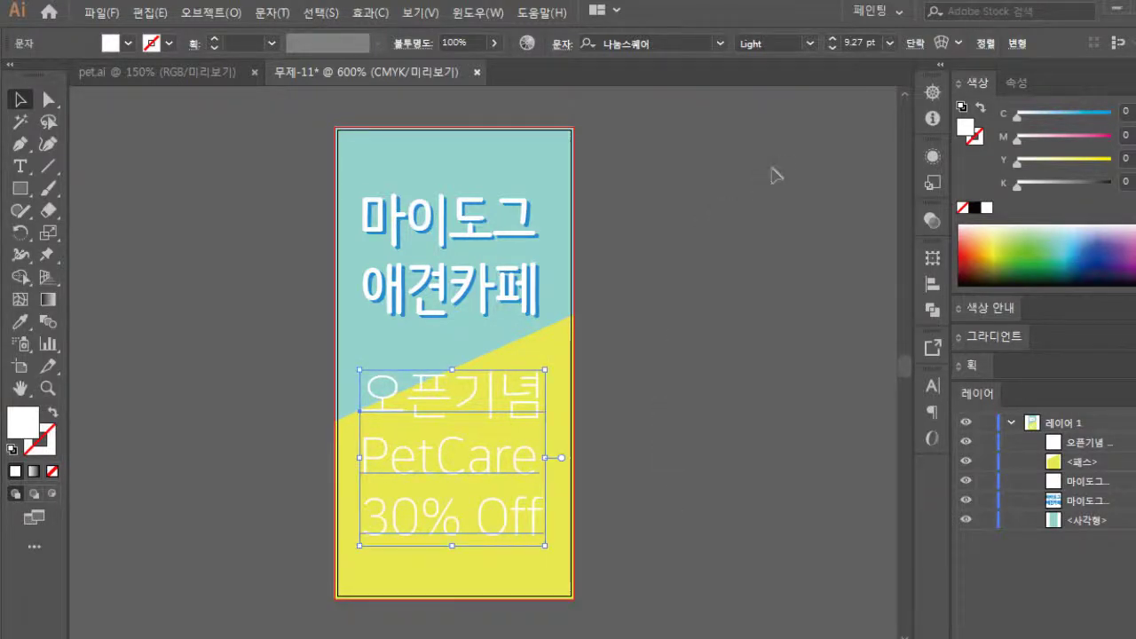
Set the promotional text's weight to ExtraBold and remove the space between "30%" and "Off".
left_click(811, 46)
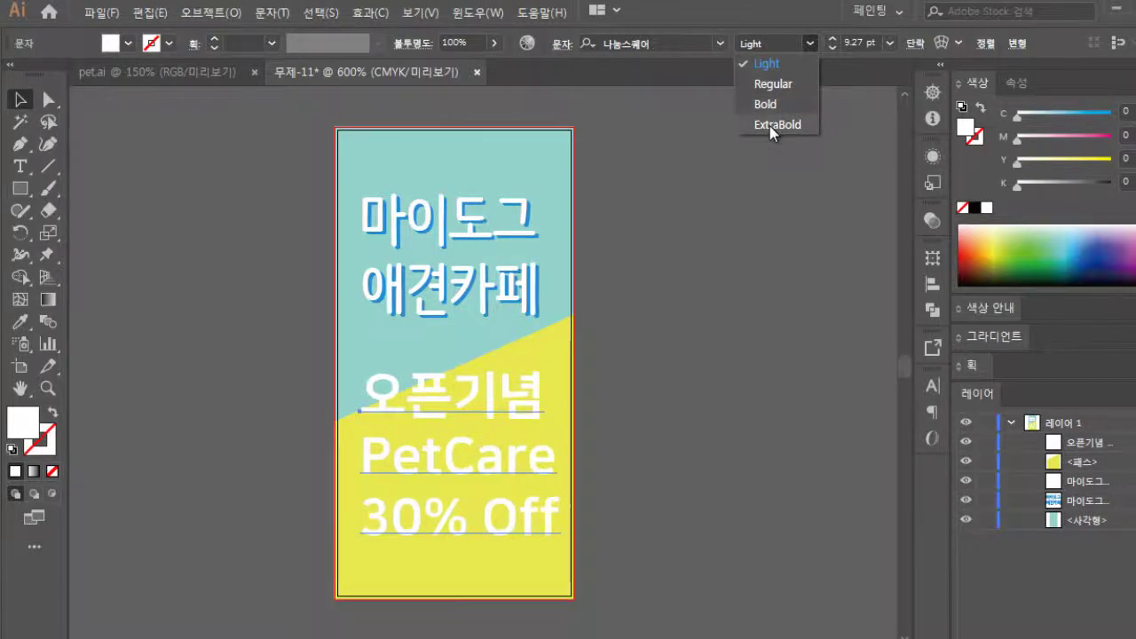
left_click(771, 126)
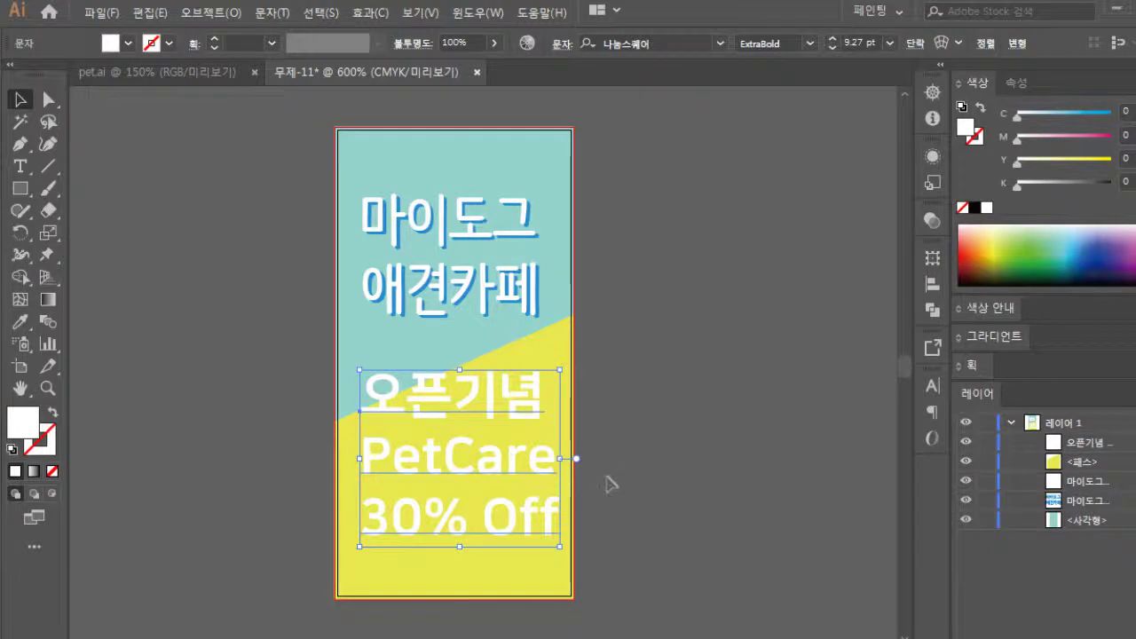
double_click(481, 528)
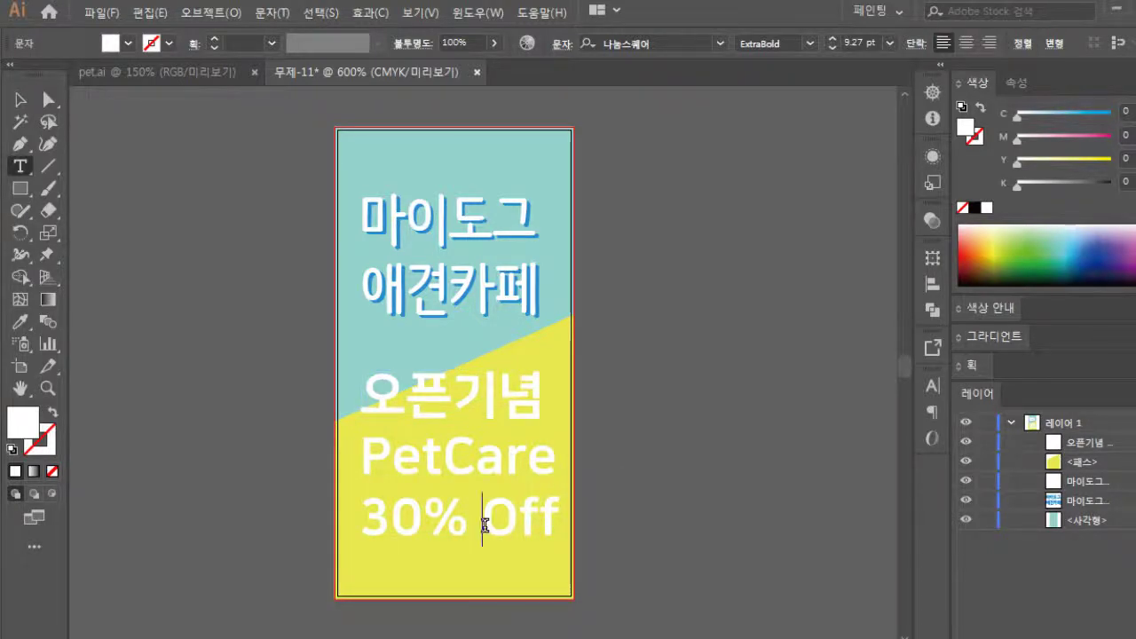
key("BackSpace")
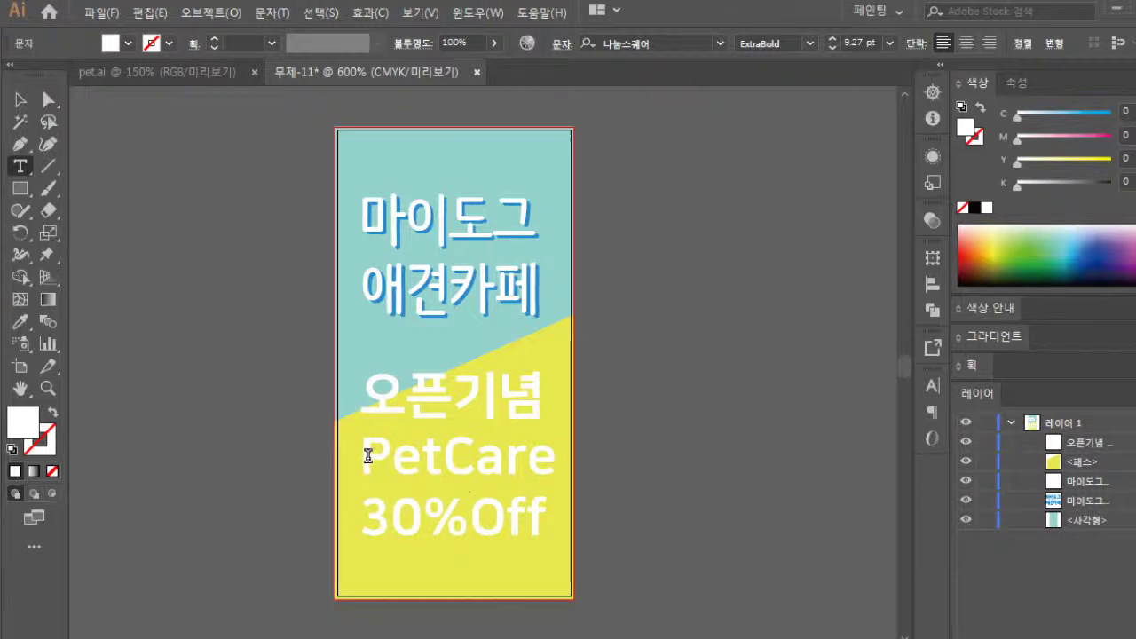
Recolour the "PetCare" and "30%Off" lines, trying a crimson red with the Swatches panel open and settling on light pink.
left_click_drag(368, 456, 547, 533)
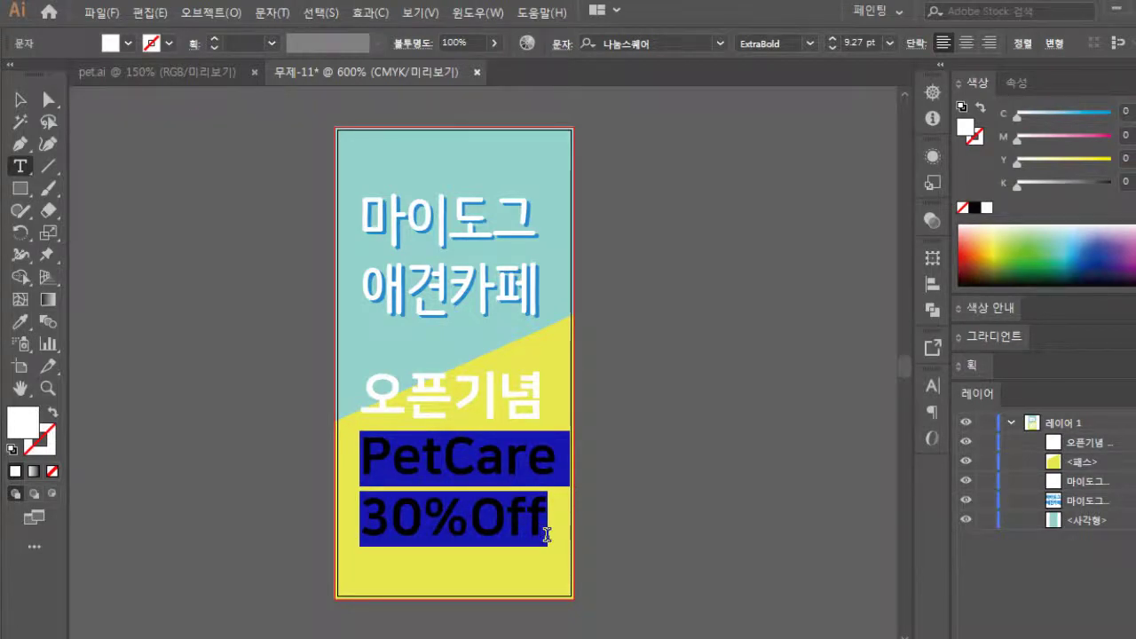
left_click(1133, 254)
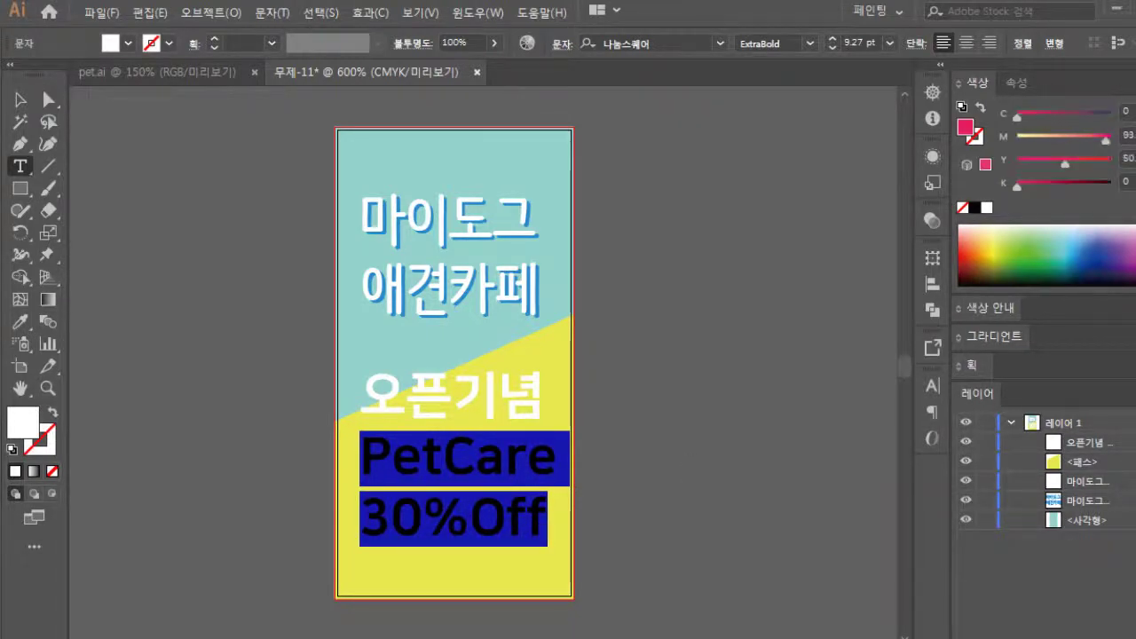
left_click(19, 102)
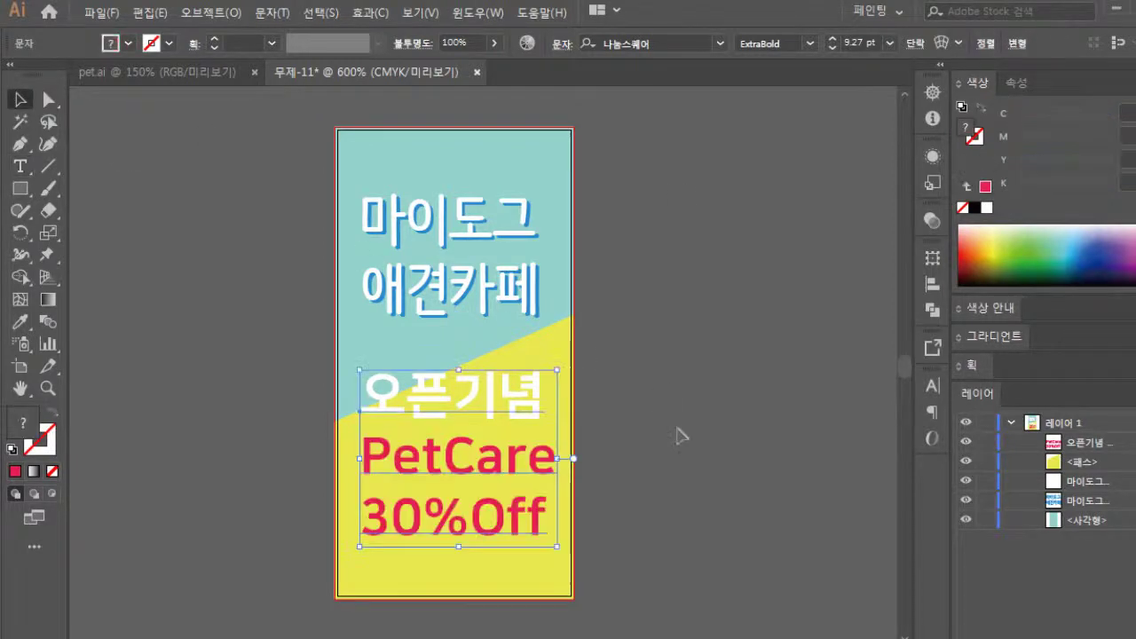
left_click(701, 447)
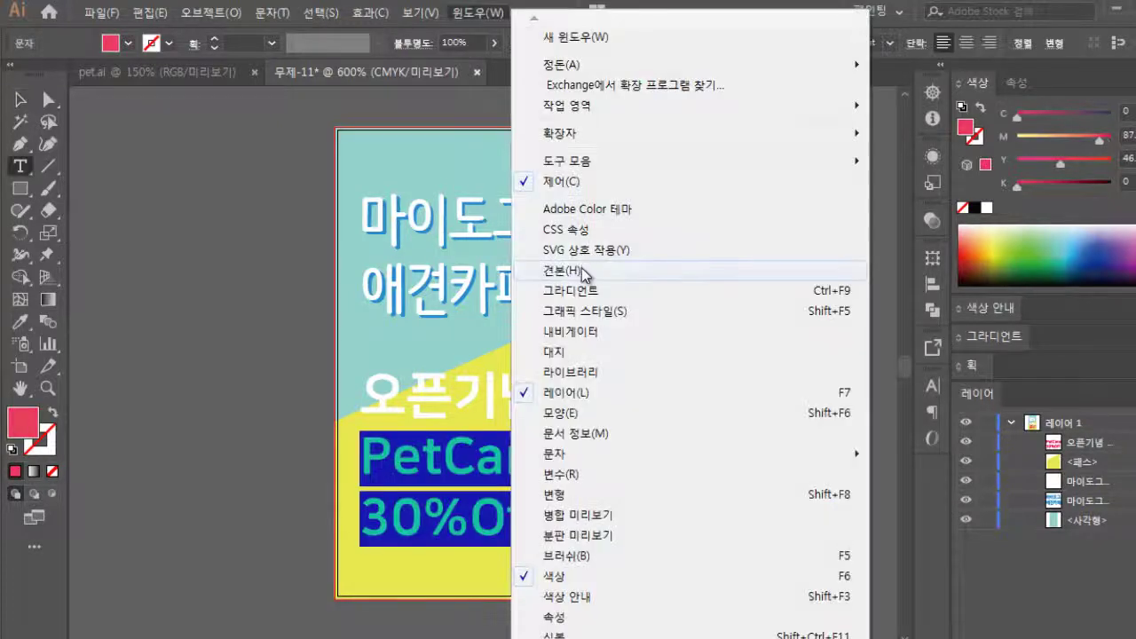
left_click(585, 264)
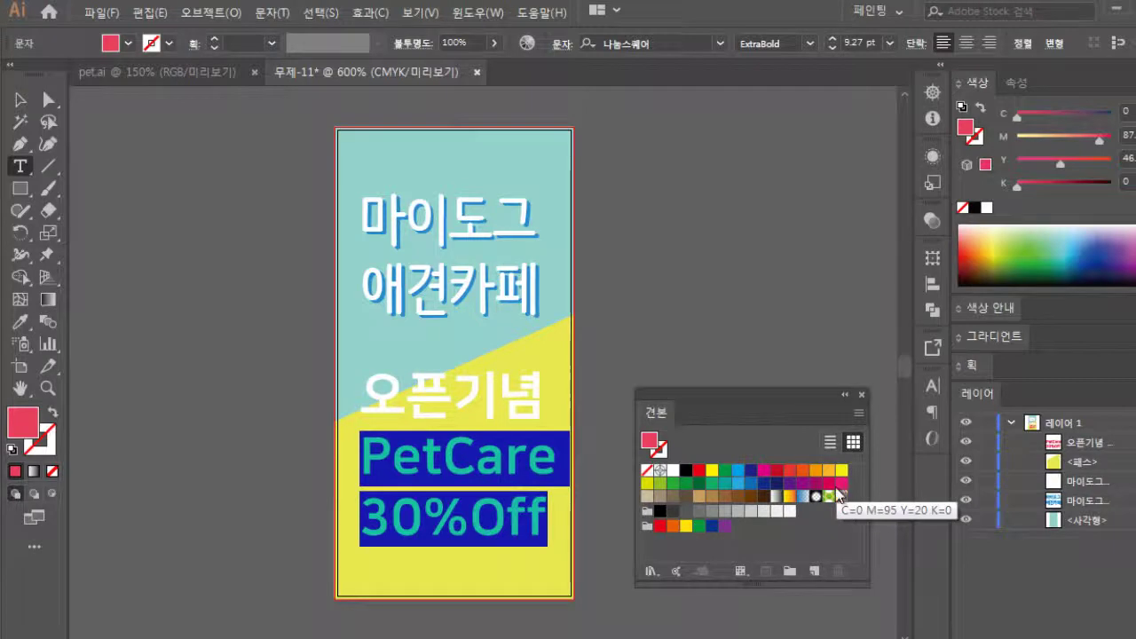
left_click(825, 494)
left_click(520, 456)
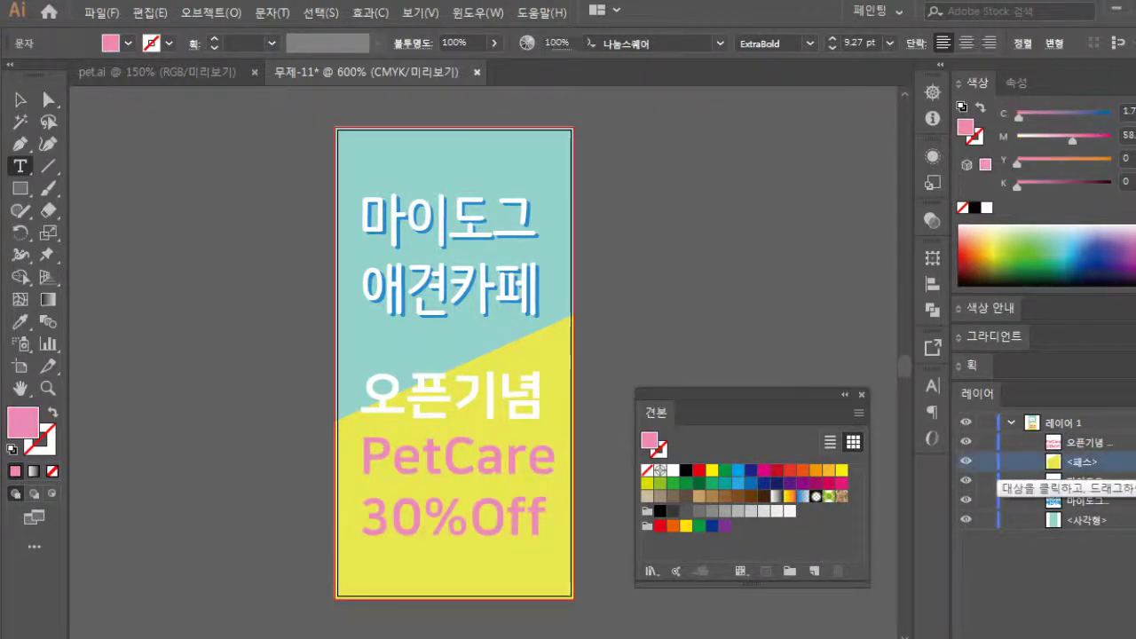
Refill the slanted yellow shape from the swatches, trying pure yellow and settling on golden yellow with M 10 and Y 95.
left_click(1129, 461)
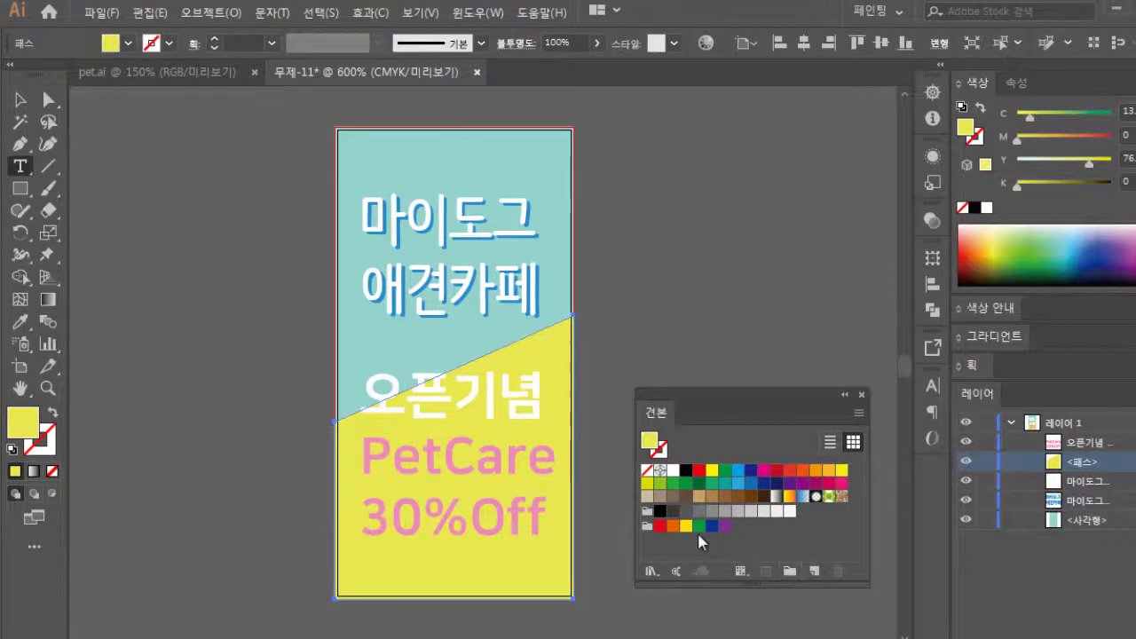
left_click(712, 471)
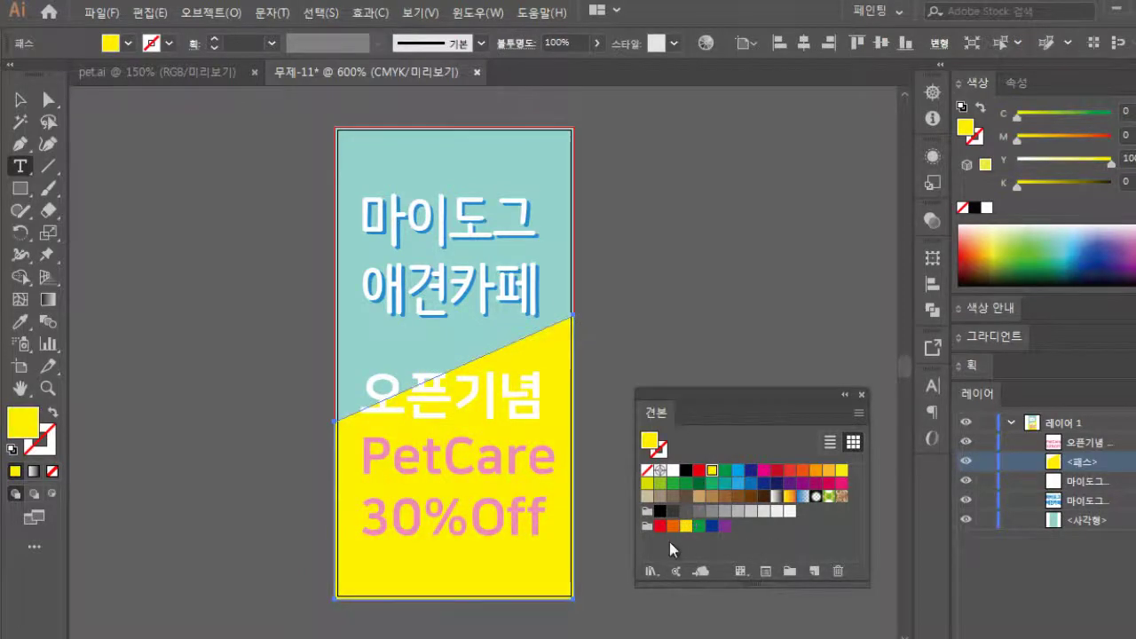
left_click(687, 527)
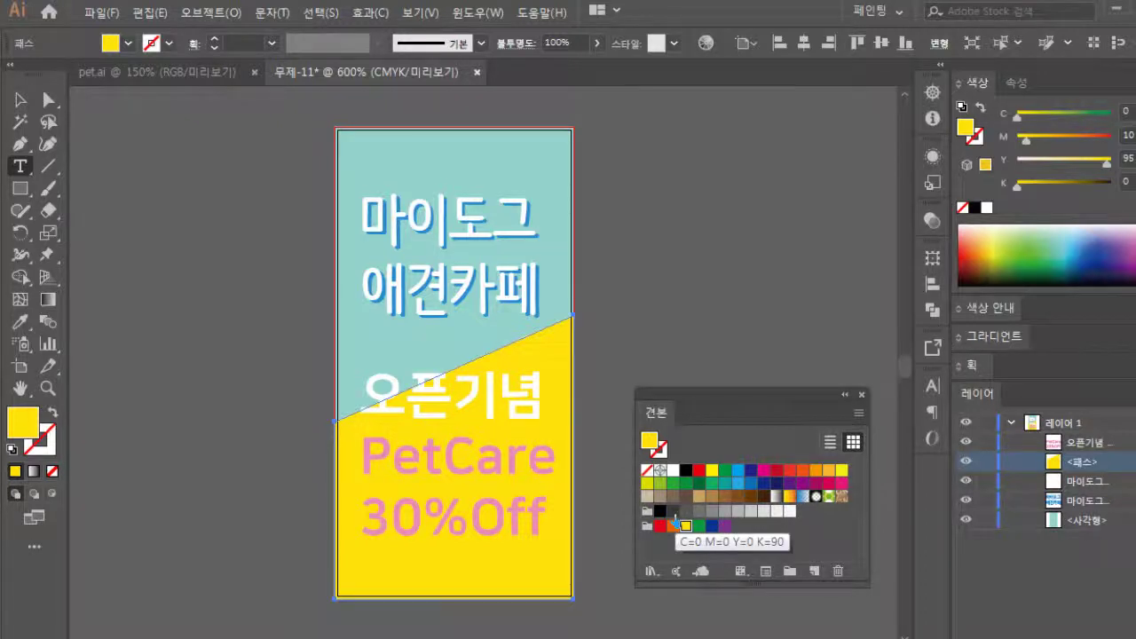
Change the "PetCare" and "30%Off" lines of the promotional text to the Kristen ITC font, with the favourites filter off.
left_click(1084, 442)
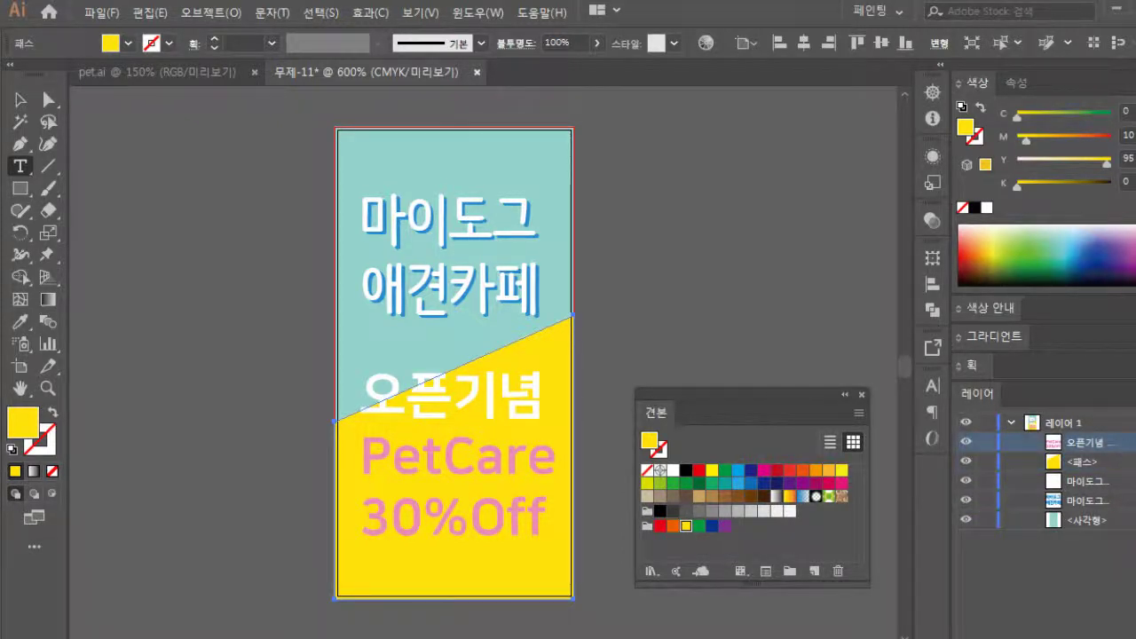
left_click(1086, 444)
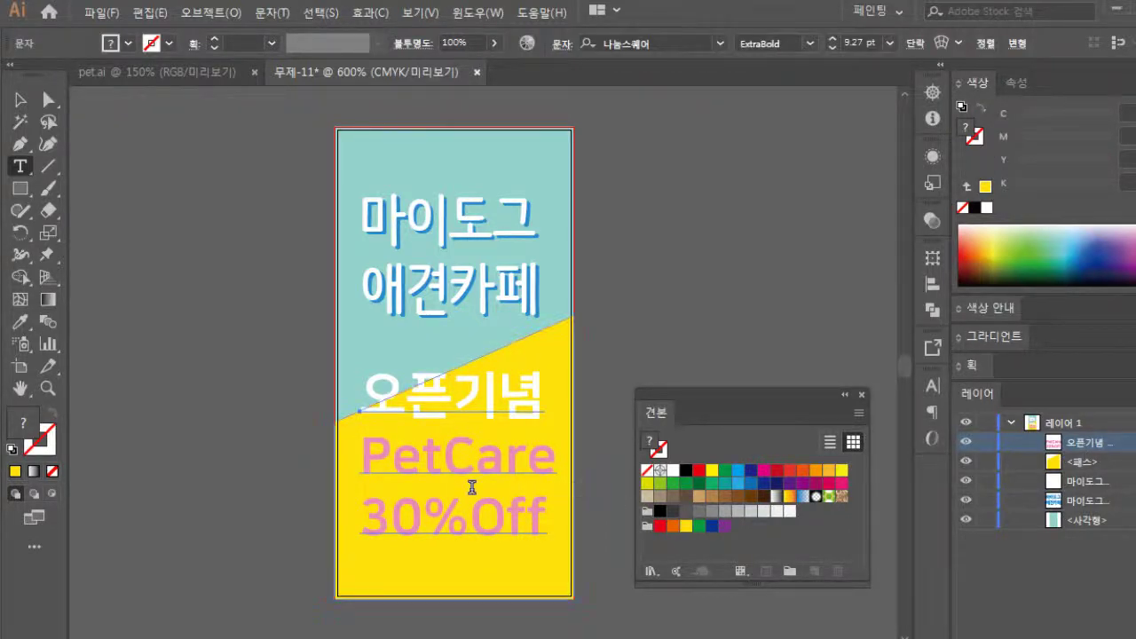
left_click(366, 459)
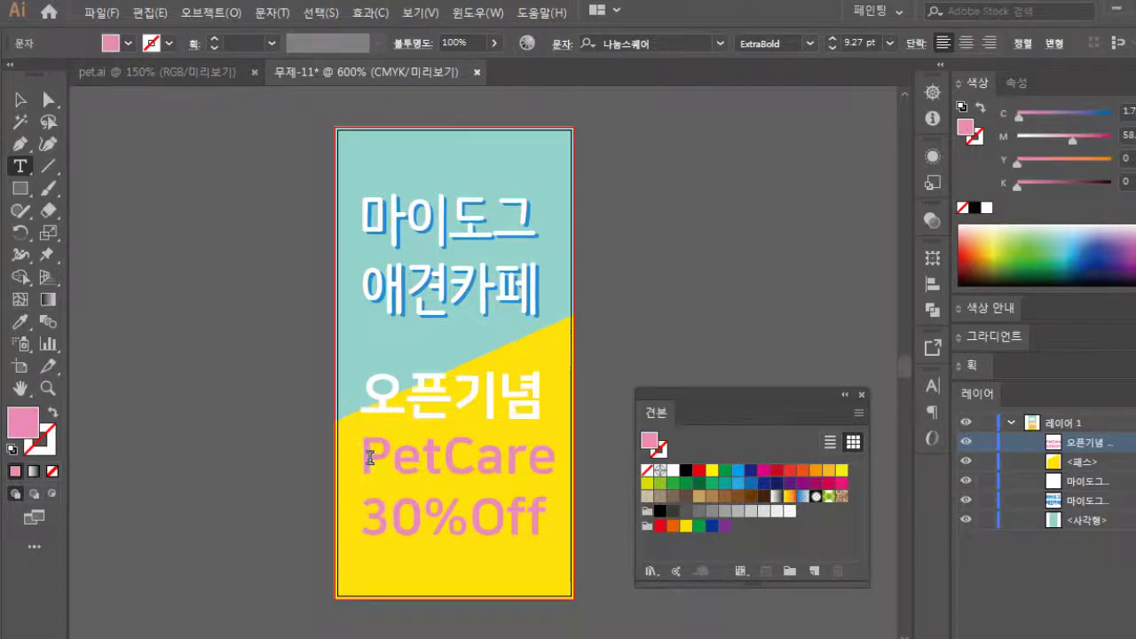
left_click_drag(367, 451, 555, 528)
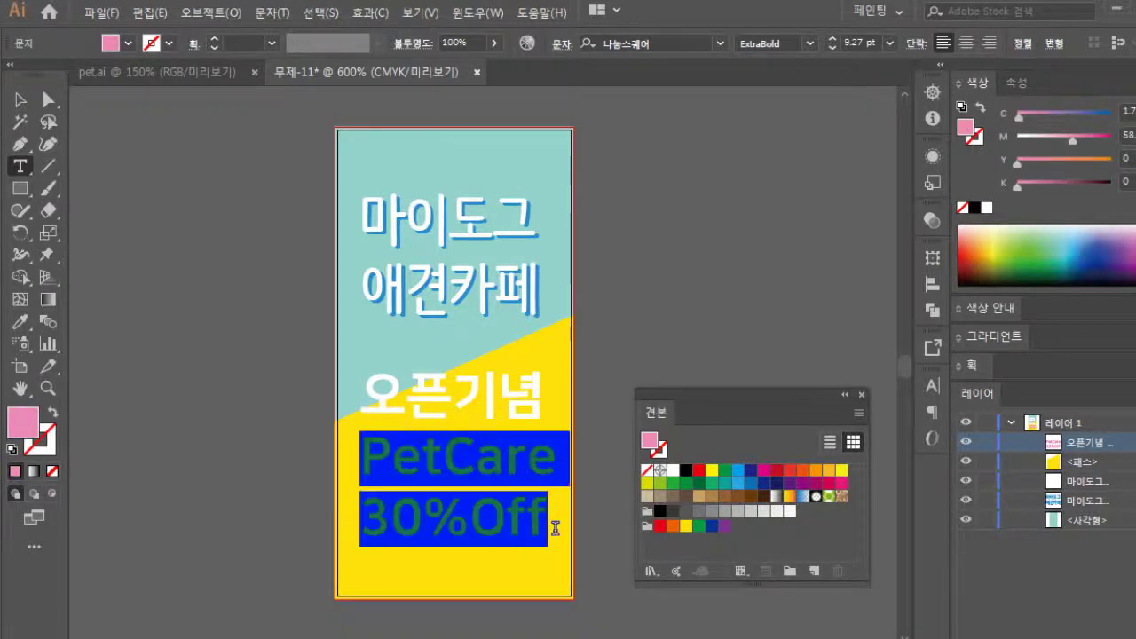
left_click(720, 44)
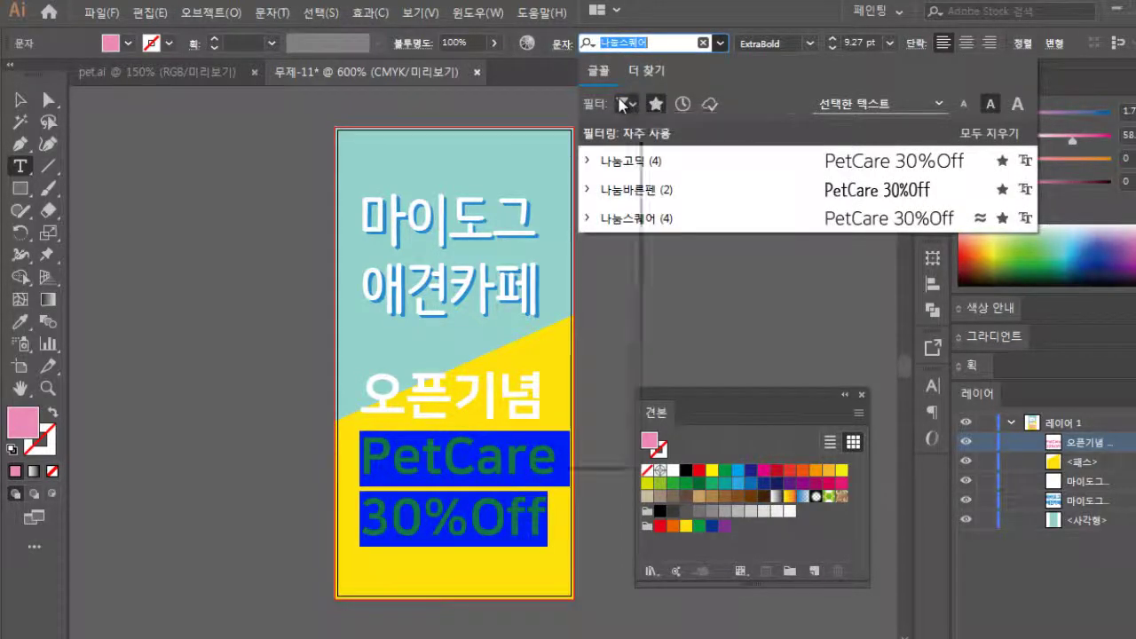
left_click(623, 104)
left_click(655, 104)
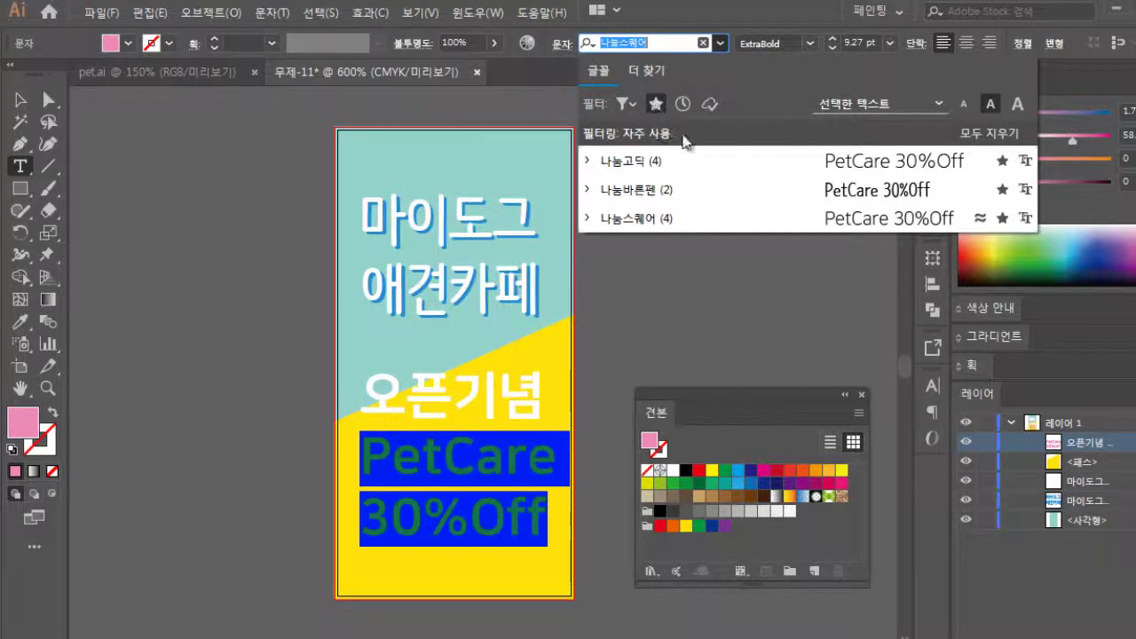
left_click(655, 105)
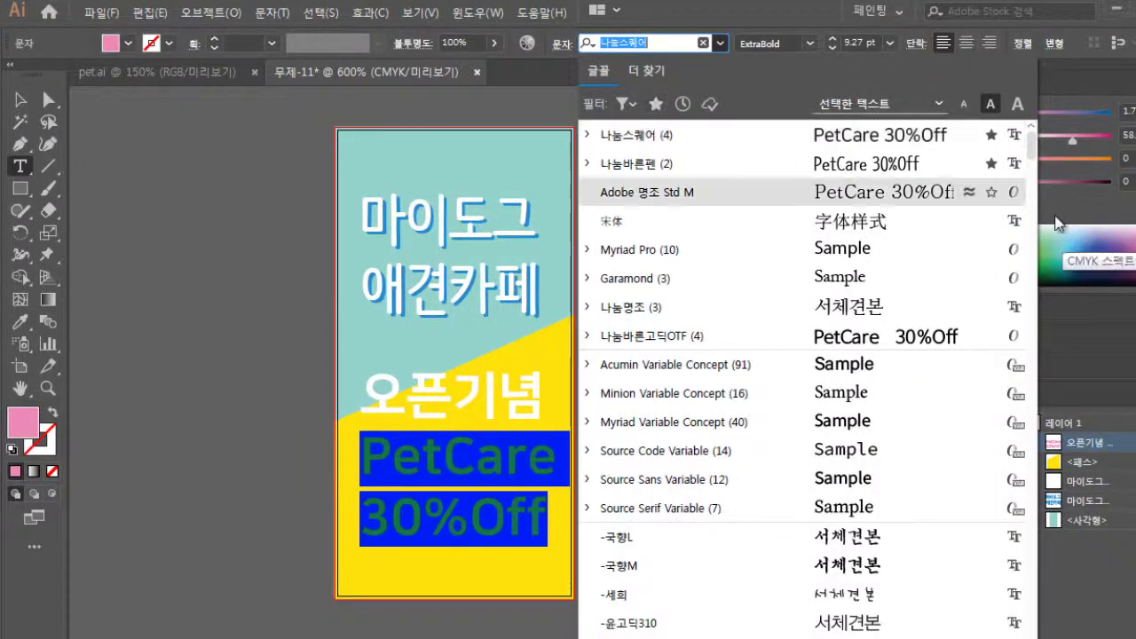
left_click_drag(1036, 154, 1039, 502)
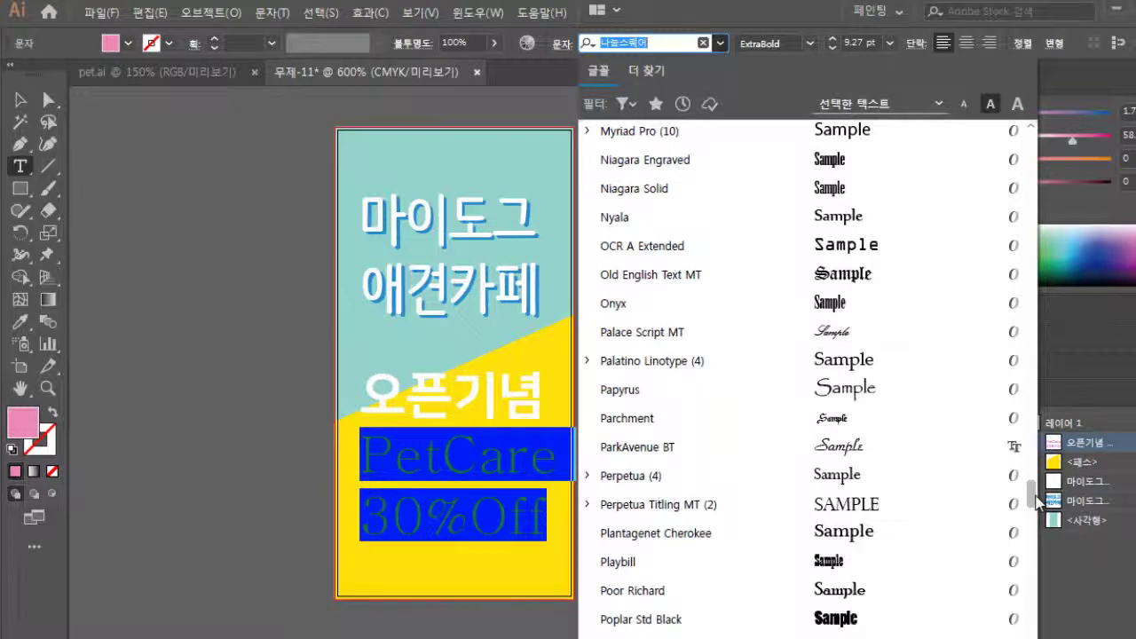
scroll(855, 221, "up", 10)
left_click(855, 220)
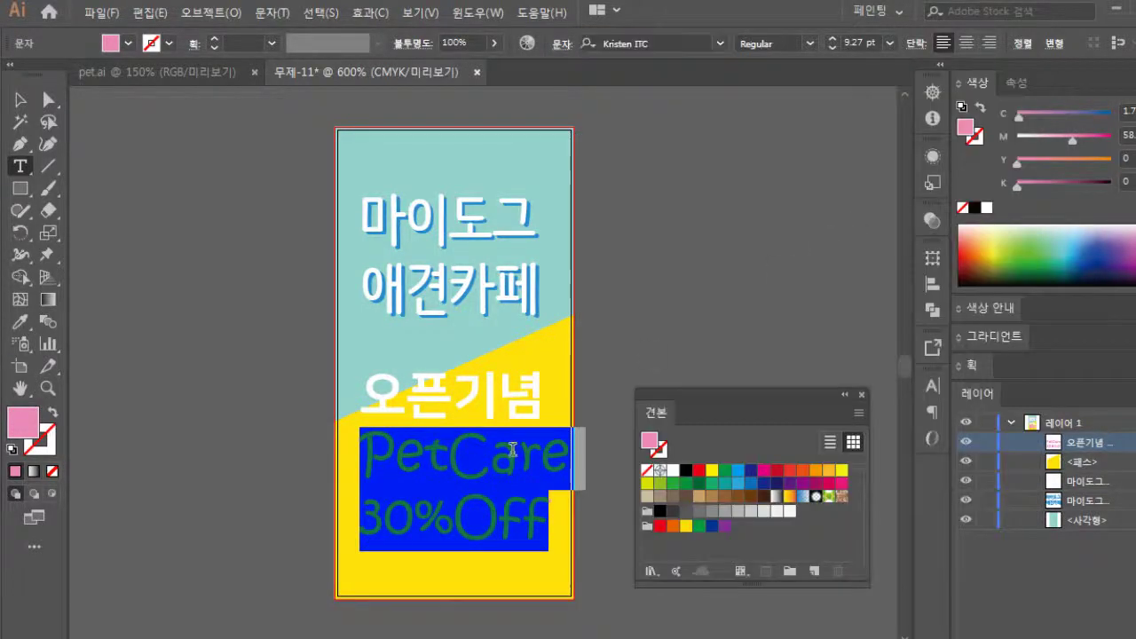
Set the horizontal scale of the "PetCare" line to 90%.
left_click(371, 457)
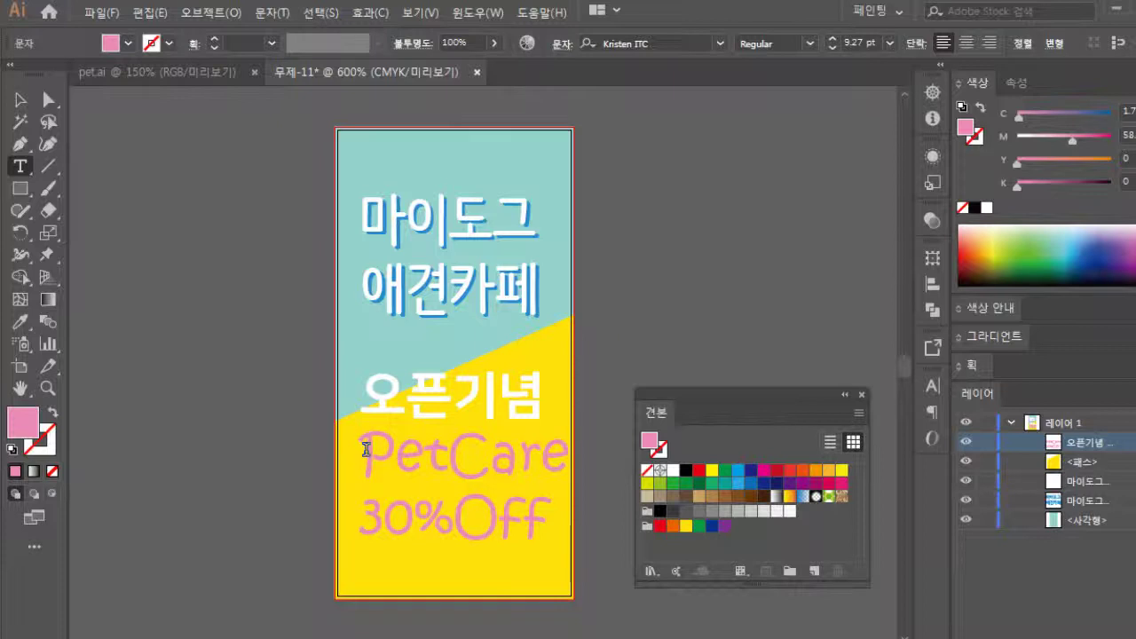
left_click_drag(366, 450, 539, 519)
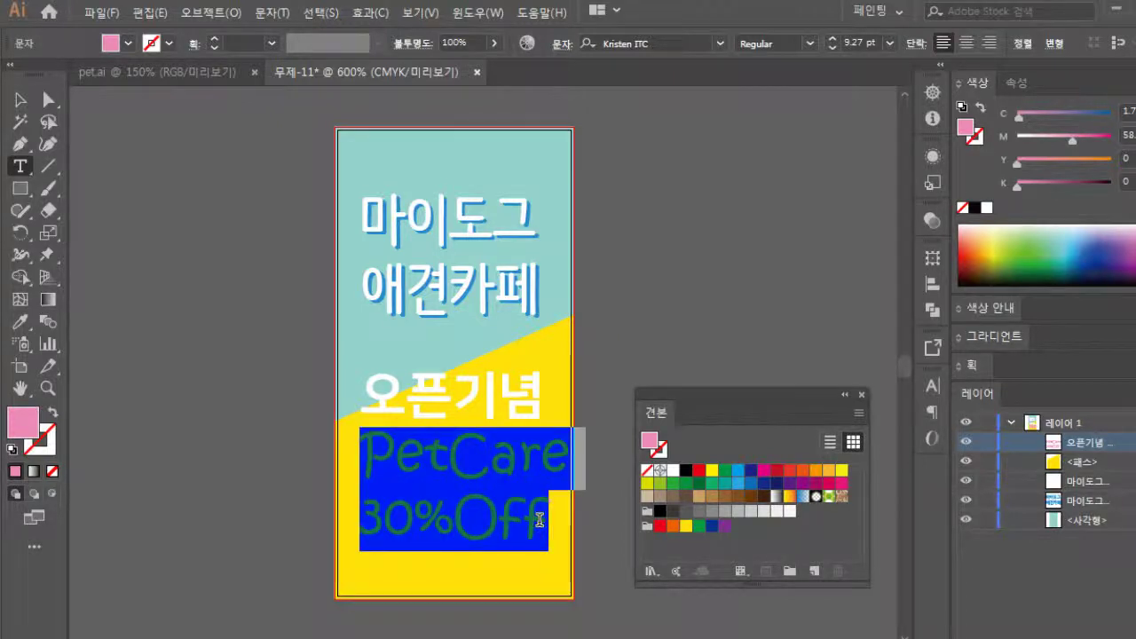
left_click(551, 465)
left_click_drag(555, 461, 371, 468)
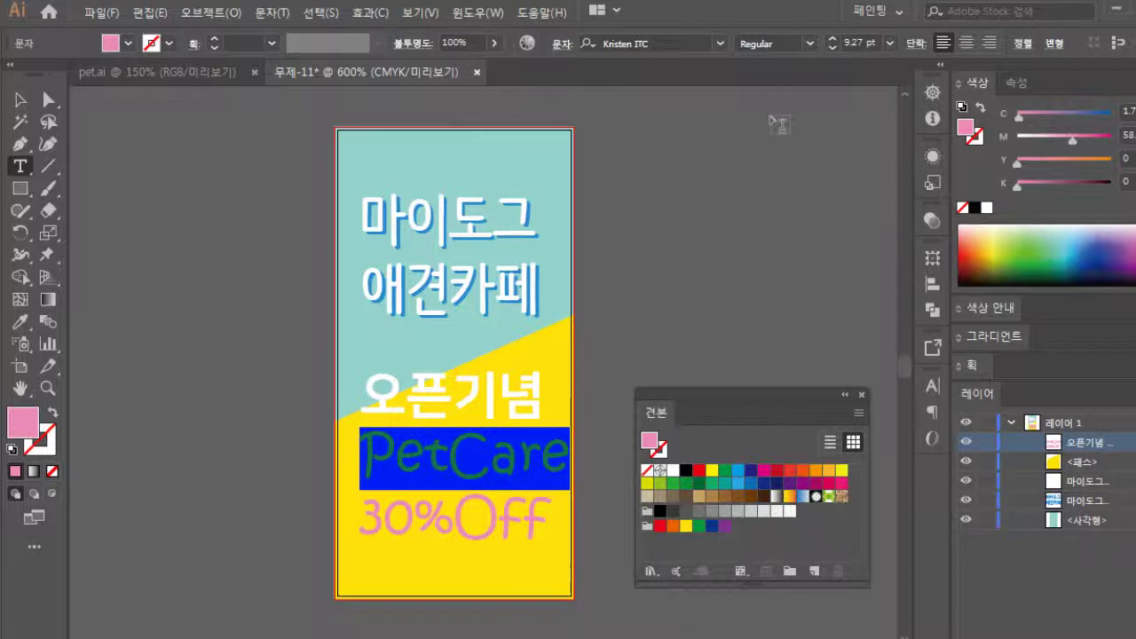
key("ctrl")
key("ctrl+t")
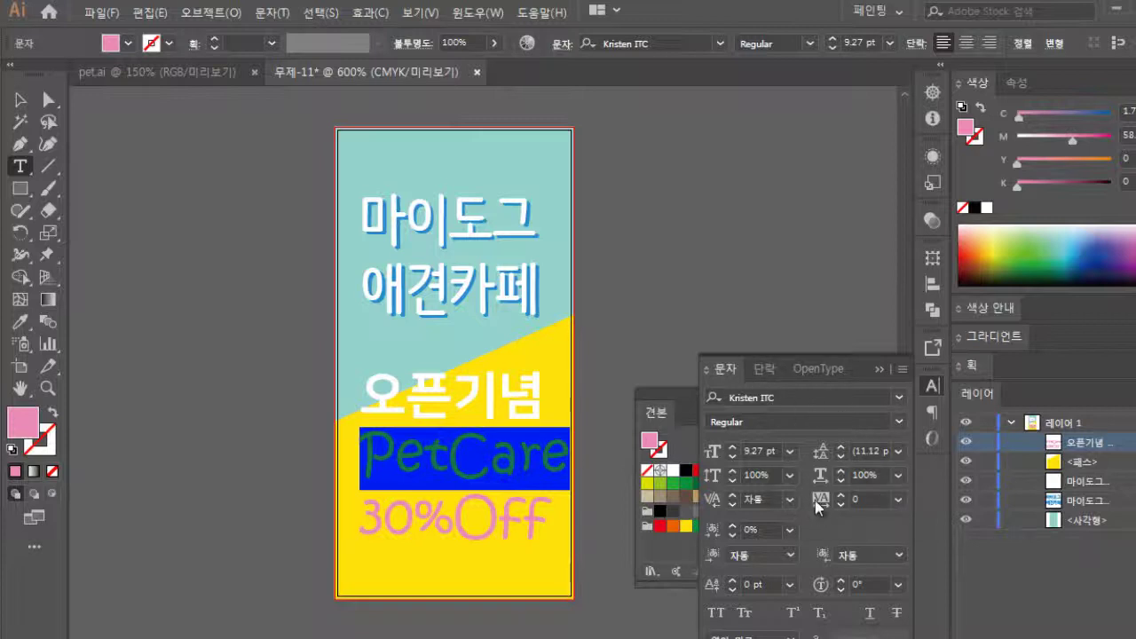
left_click(882, 477)
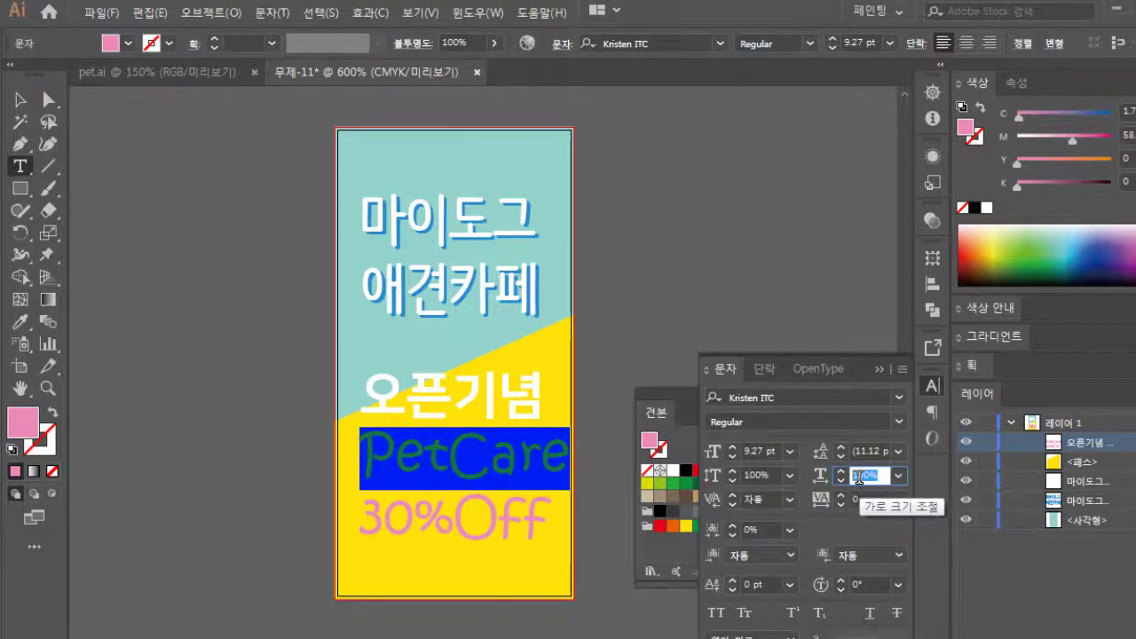
left_click_drag(862, 476, 838, 484)
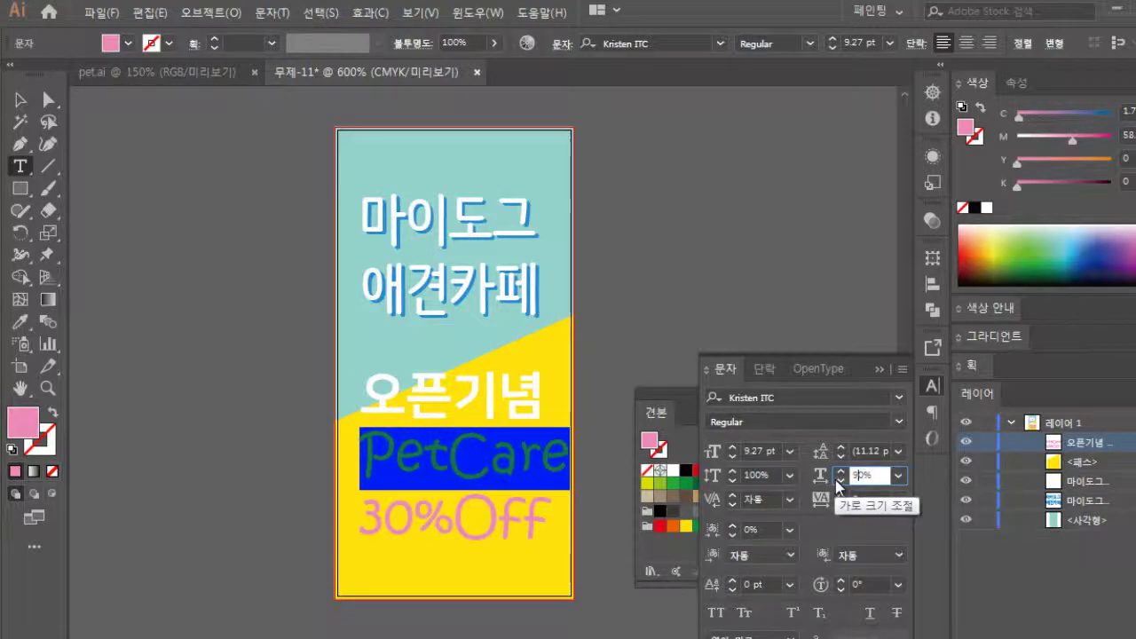
key("Return")
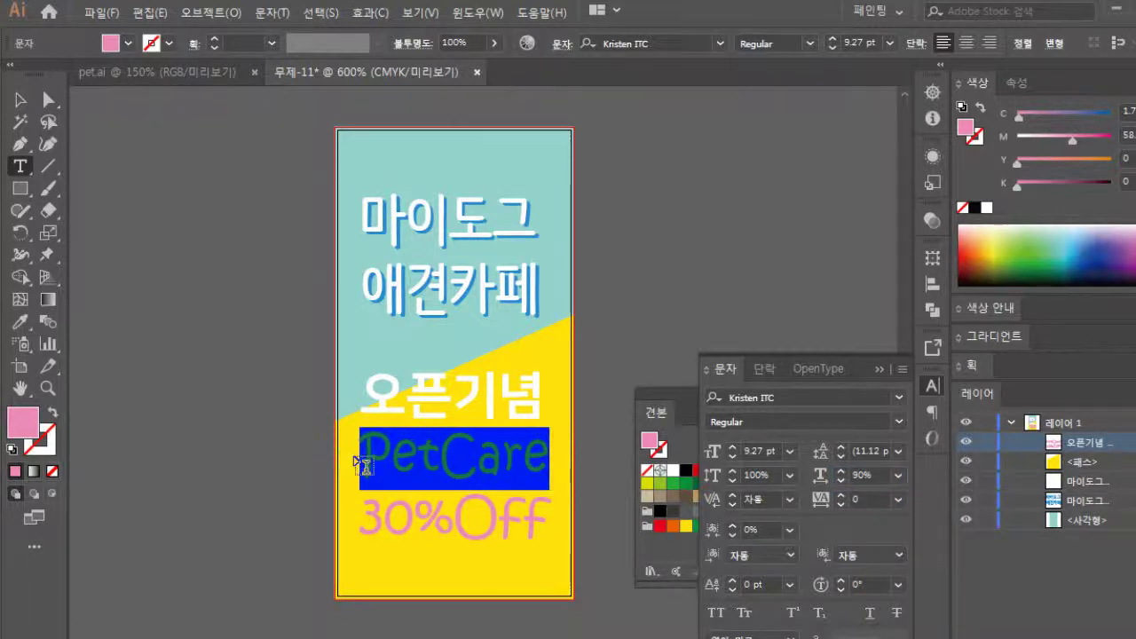
Copy the whole three-line promotional text object and paste the duplicate directly behind the original.
left_click(366, 451)
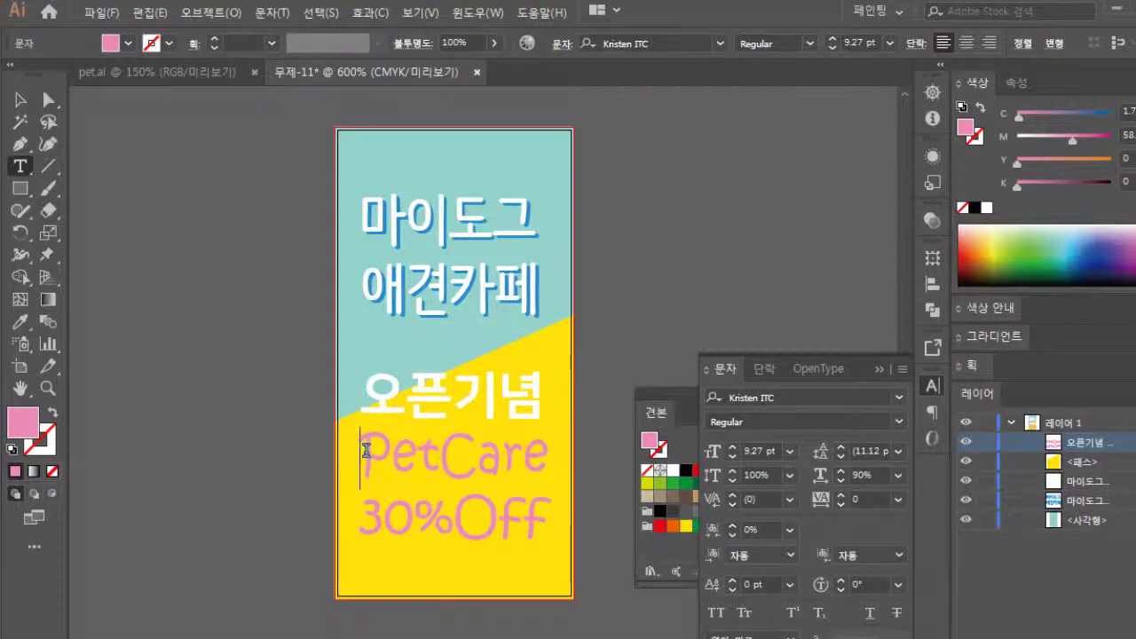
left_click_drag(362, 452, 538, 521)
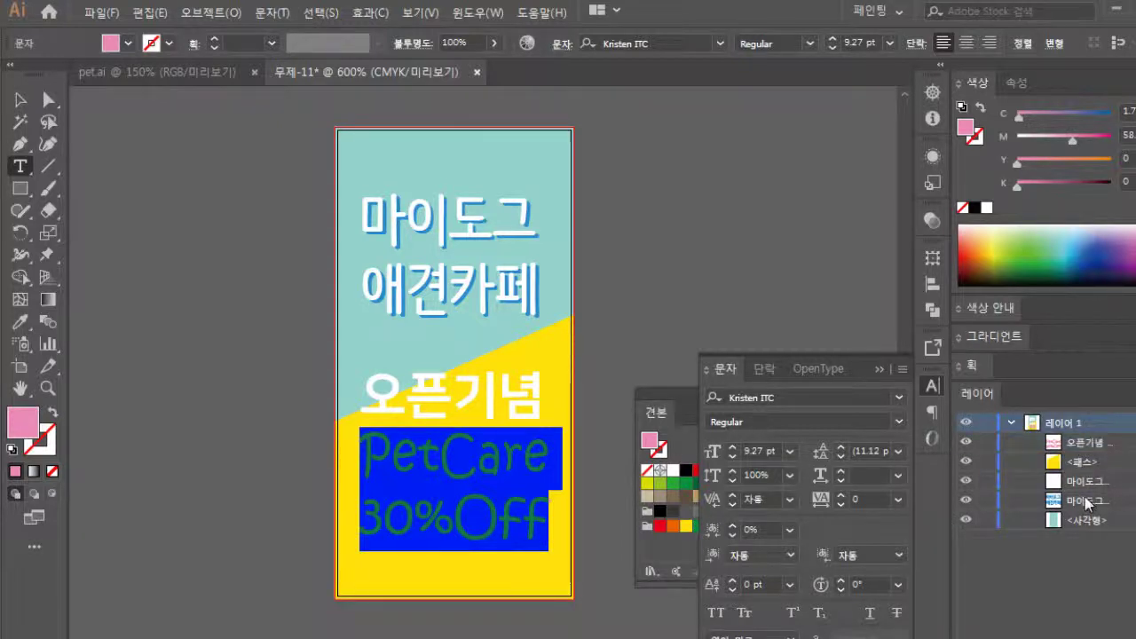
left_click(1099, 444)
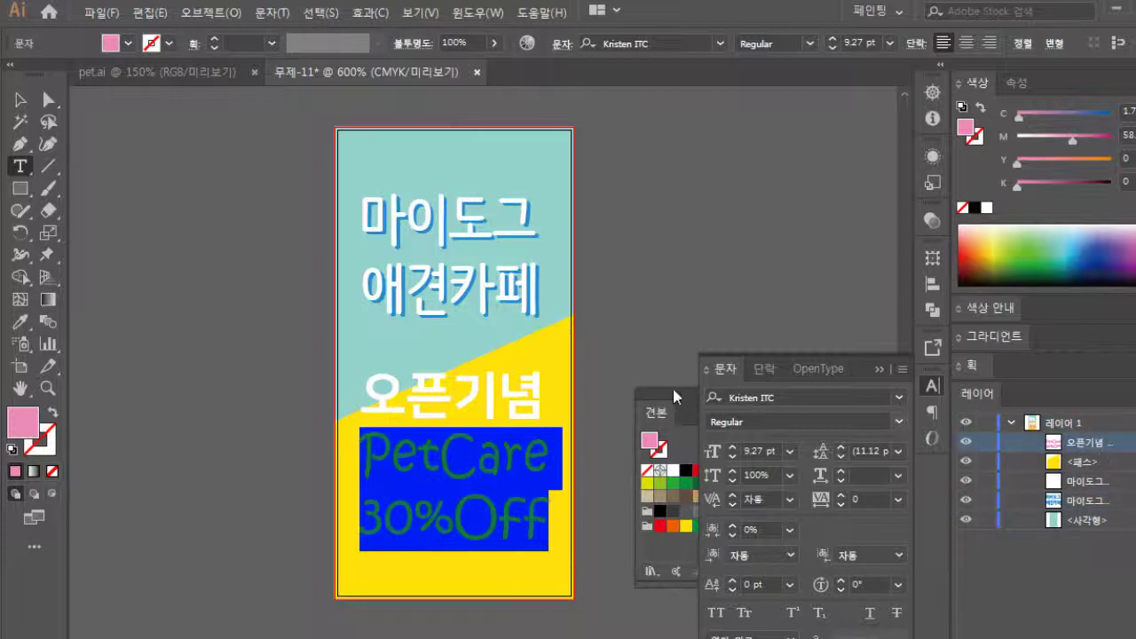
left_click(20, 100)
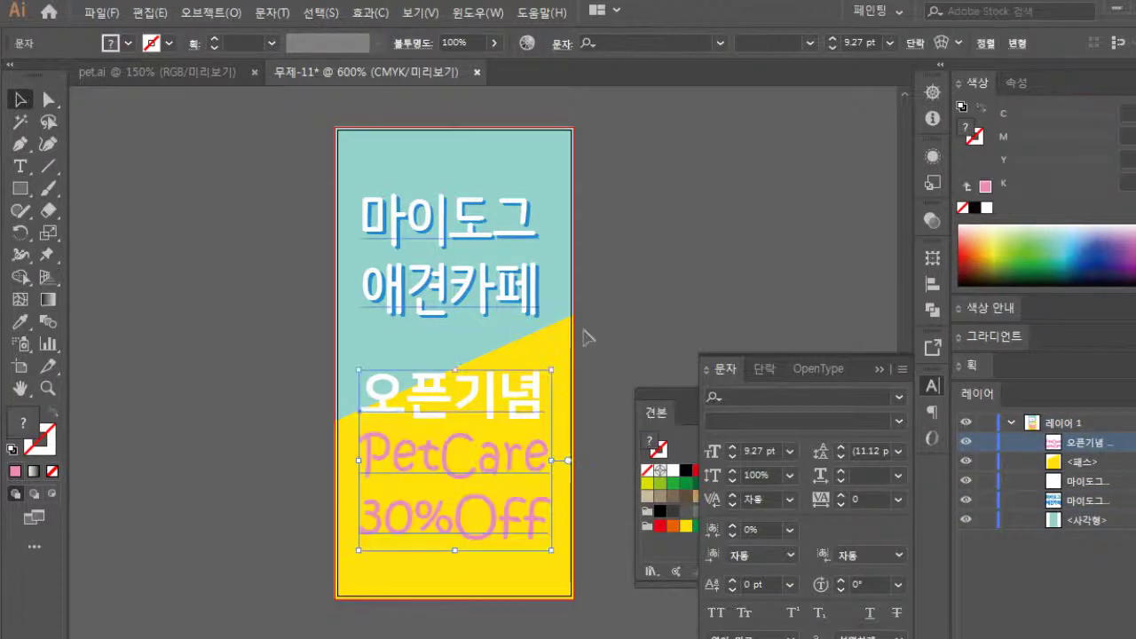
left_click(149, 12)
left_click(178, 100)
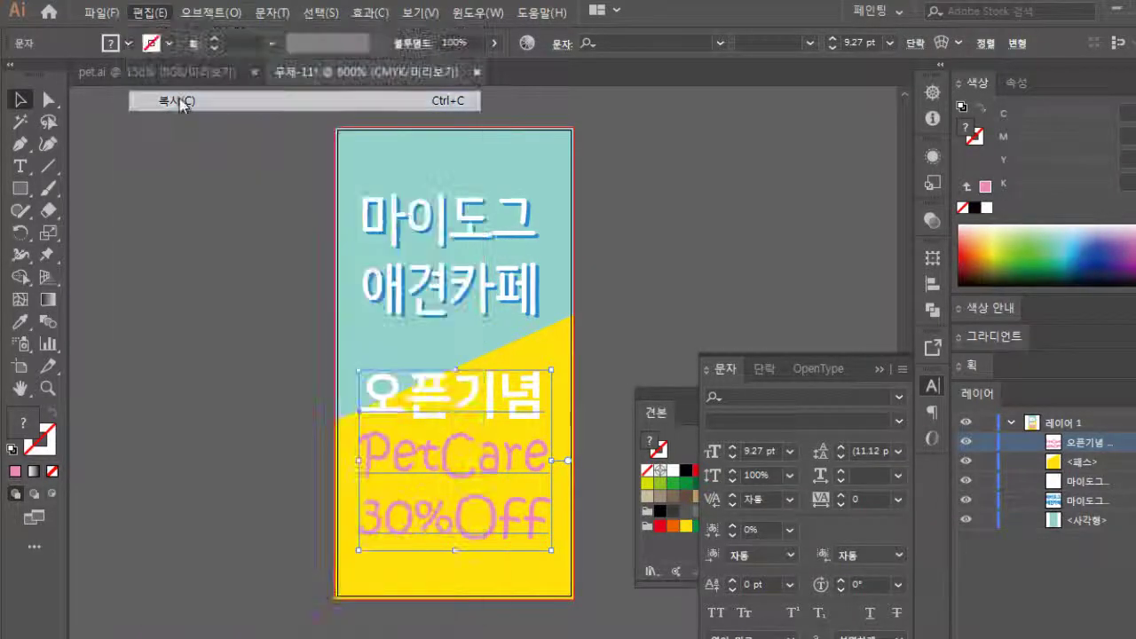
left_click(162, 16)
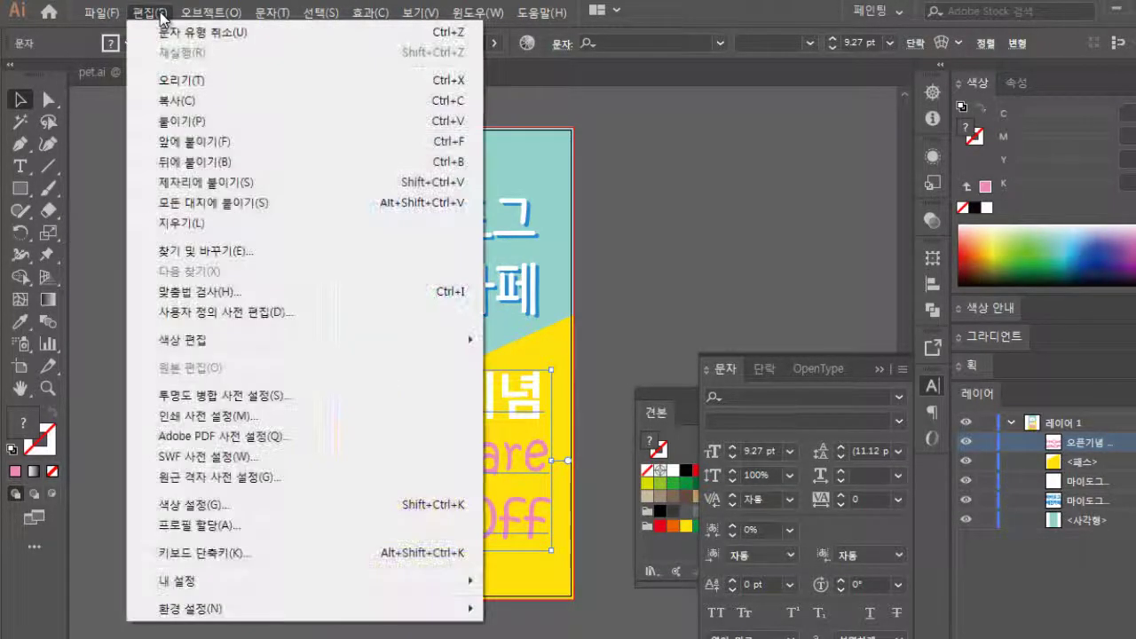
left_click(189, 163)
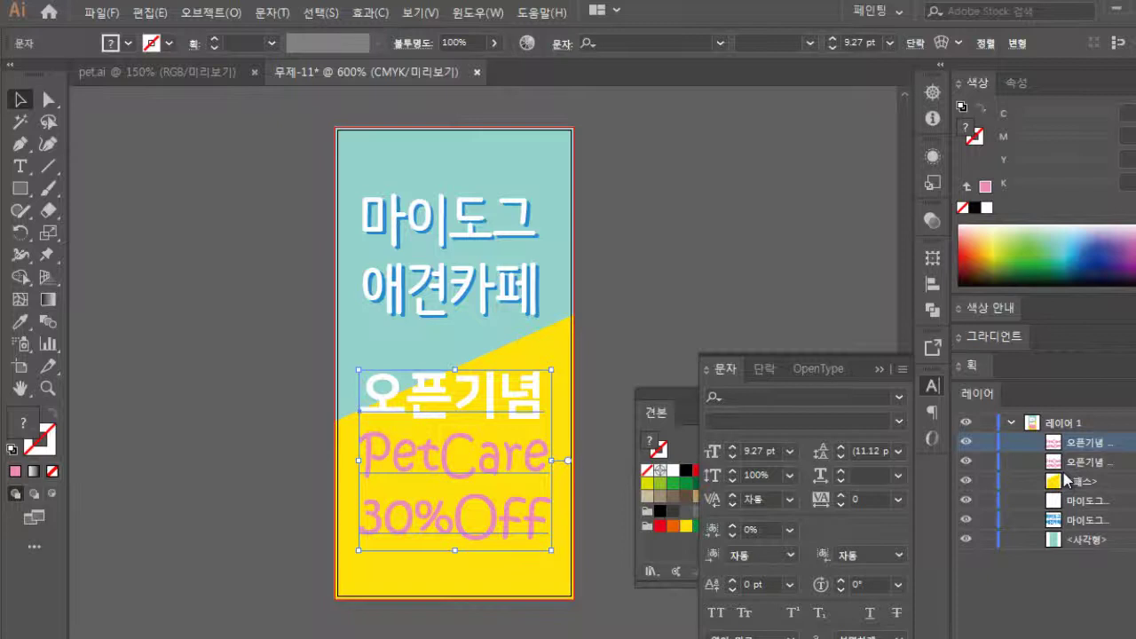
Offset the front promotional text slightly up and left of its rear copy to form a drop-shadow arrangement.
key("Up")
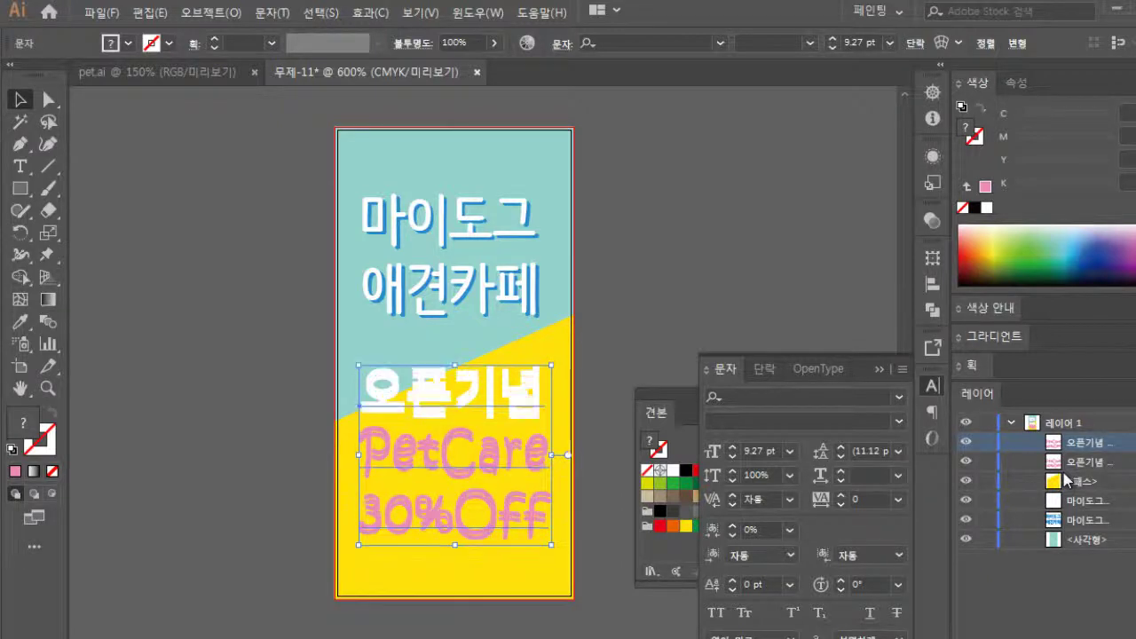
key("Left")
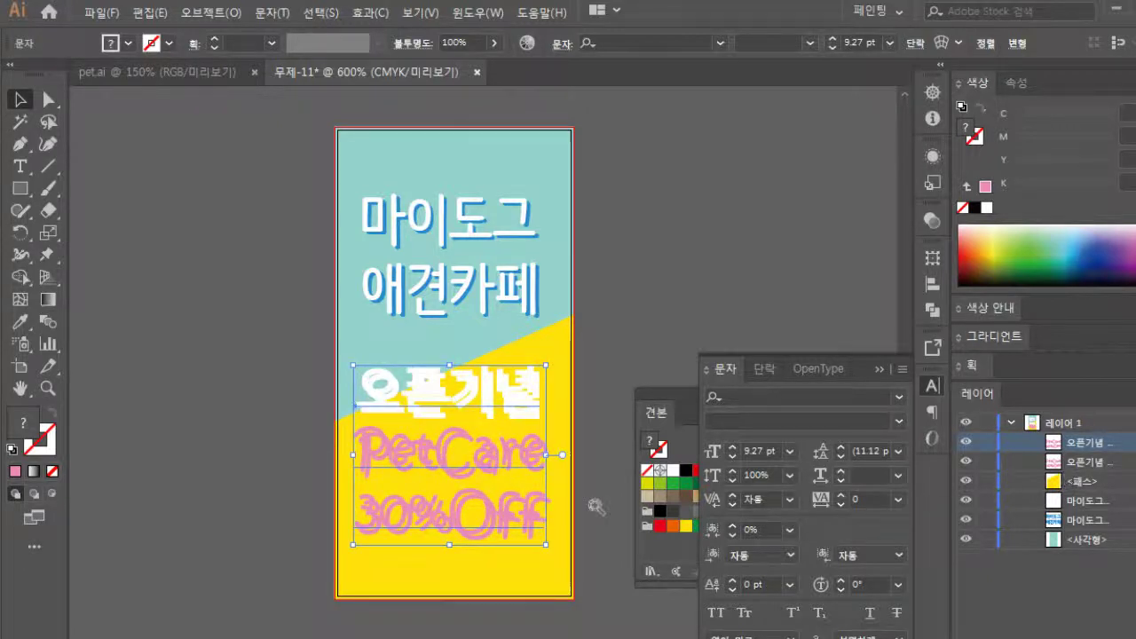
left_click(529, 461, "ctrl")
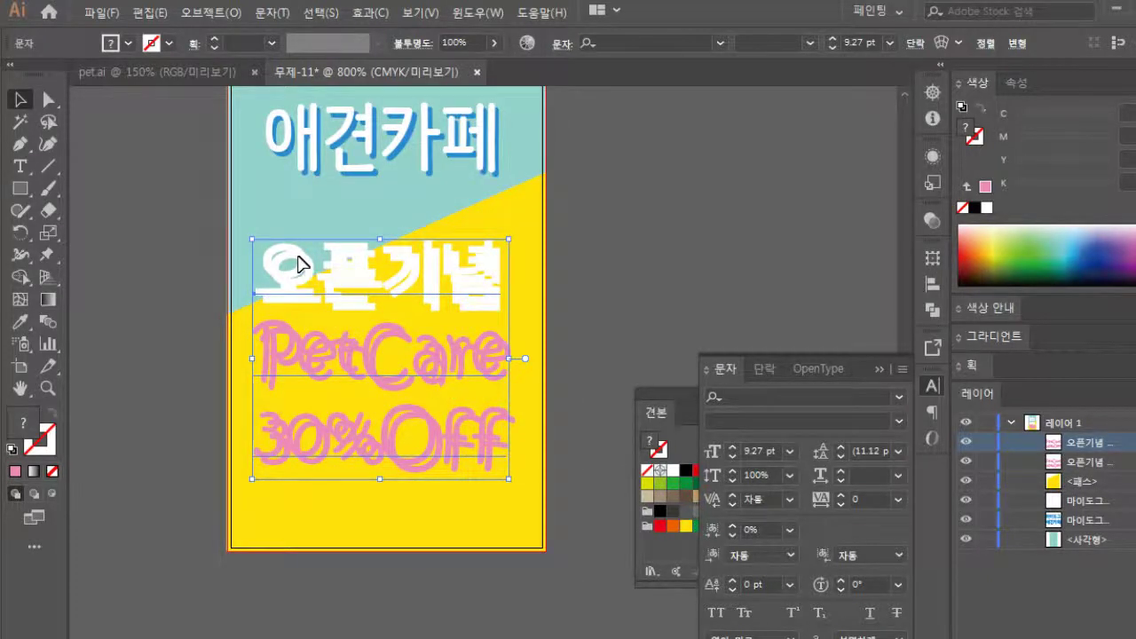
left_click_drag(297, 263, 298, 266)
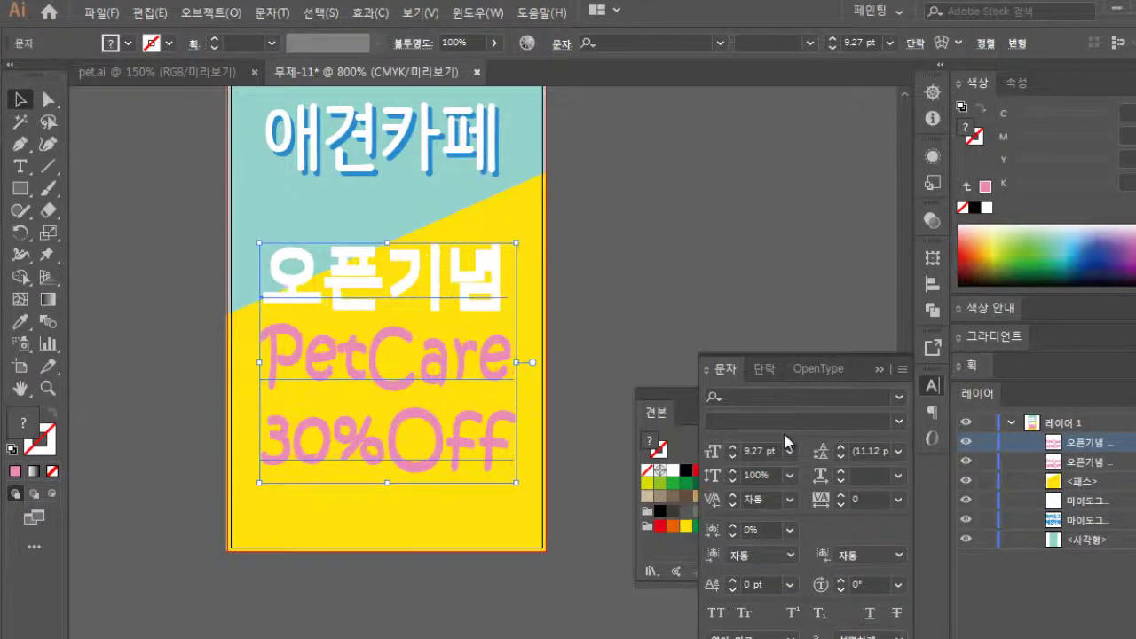
Recolour the rear copy of the promotional text as a shadow, trying light and darker golden yellows and settling on orange F9B13D.
left_click(1133, 465)
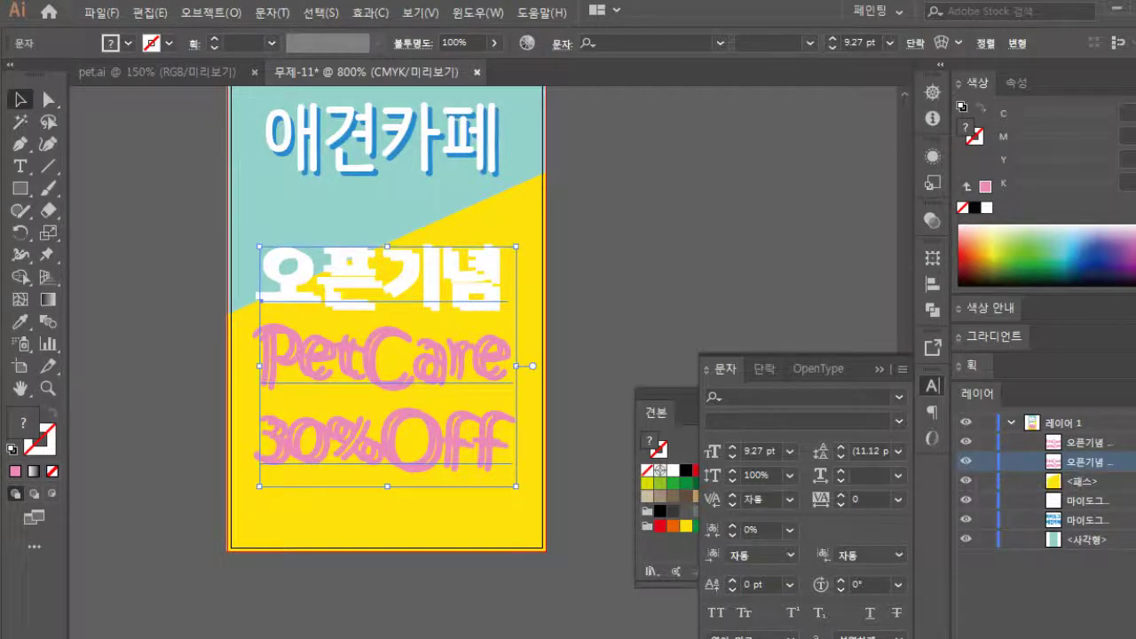
left_click(990, 238)
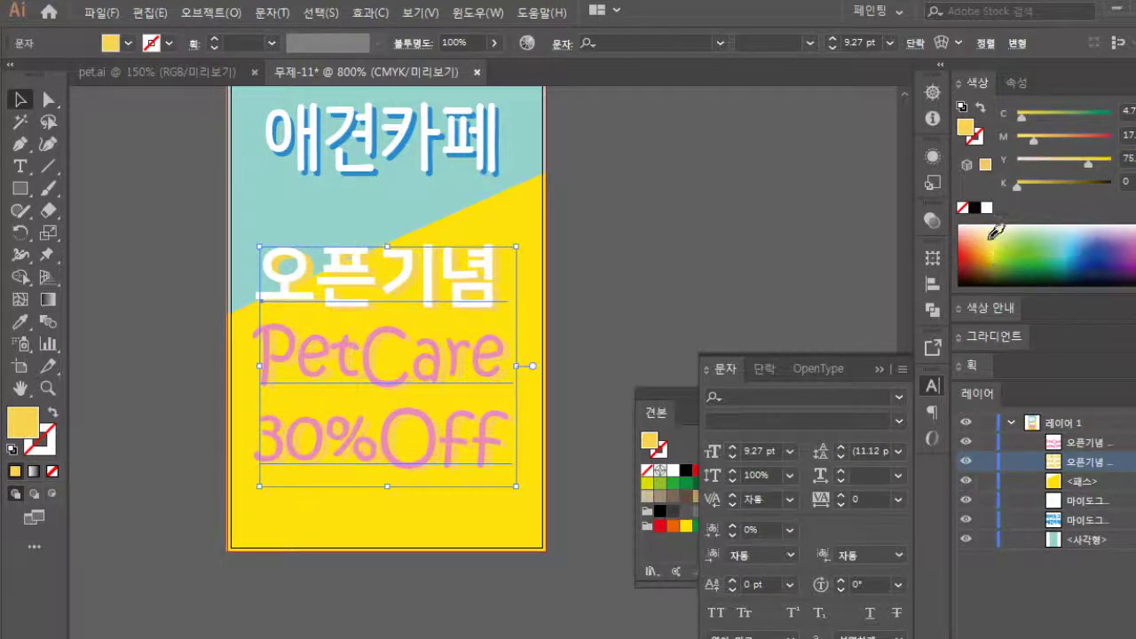
double_click(30, 433)
left_click_drag(764, 252, 792, 217)
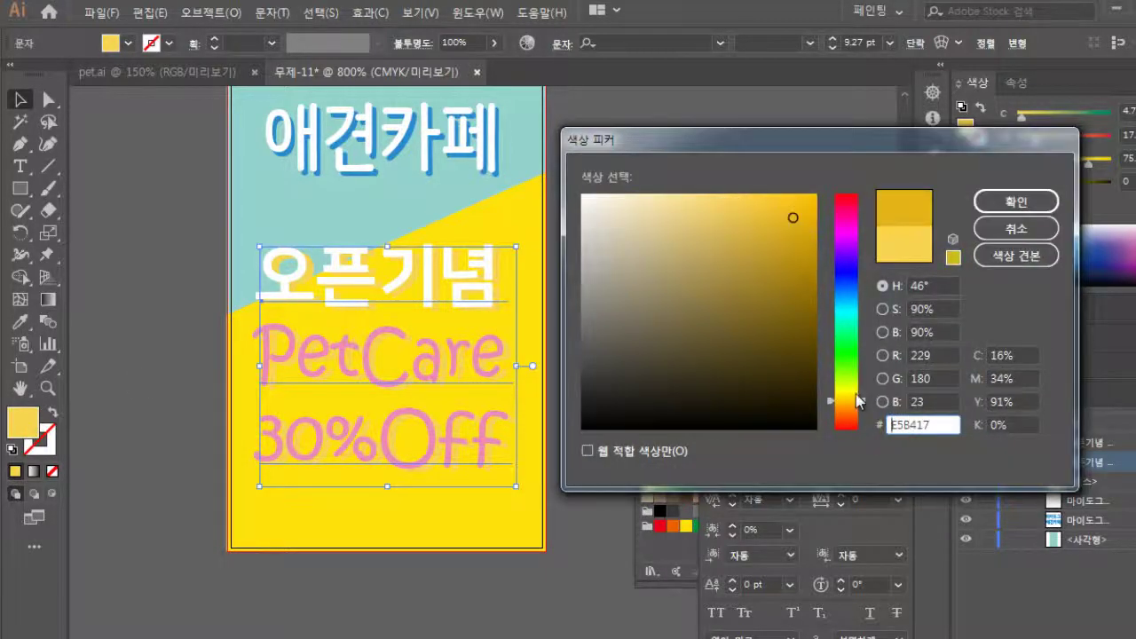
left_click(1016, 201)
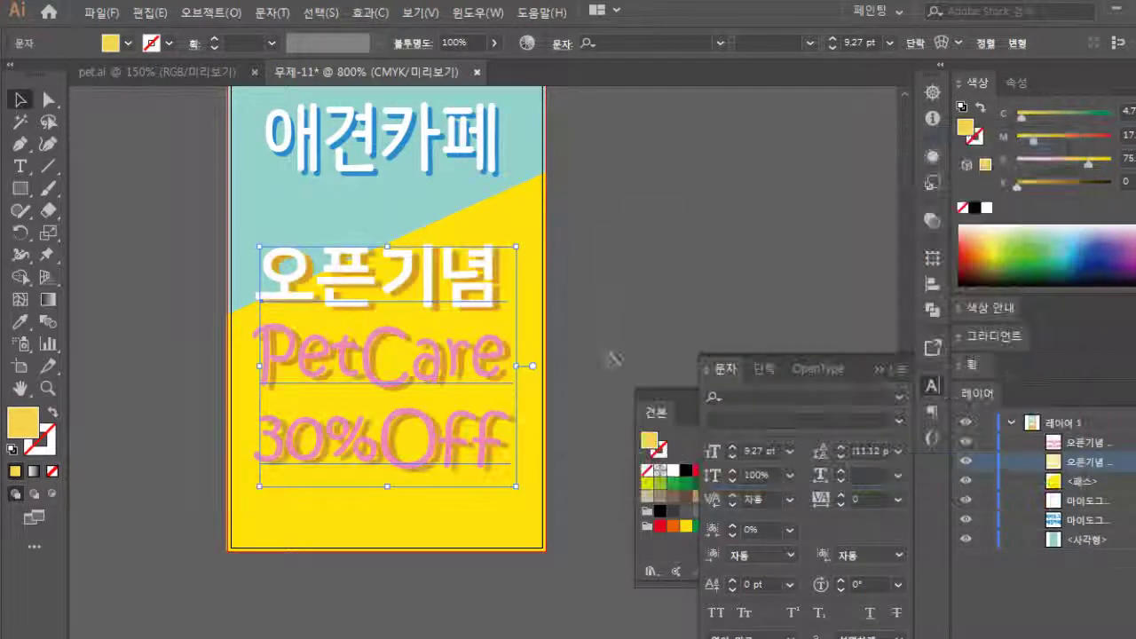
double_click(27, 424)
left_click_drag(783, 197, 759, 194)
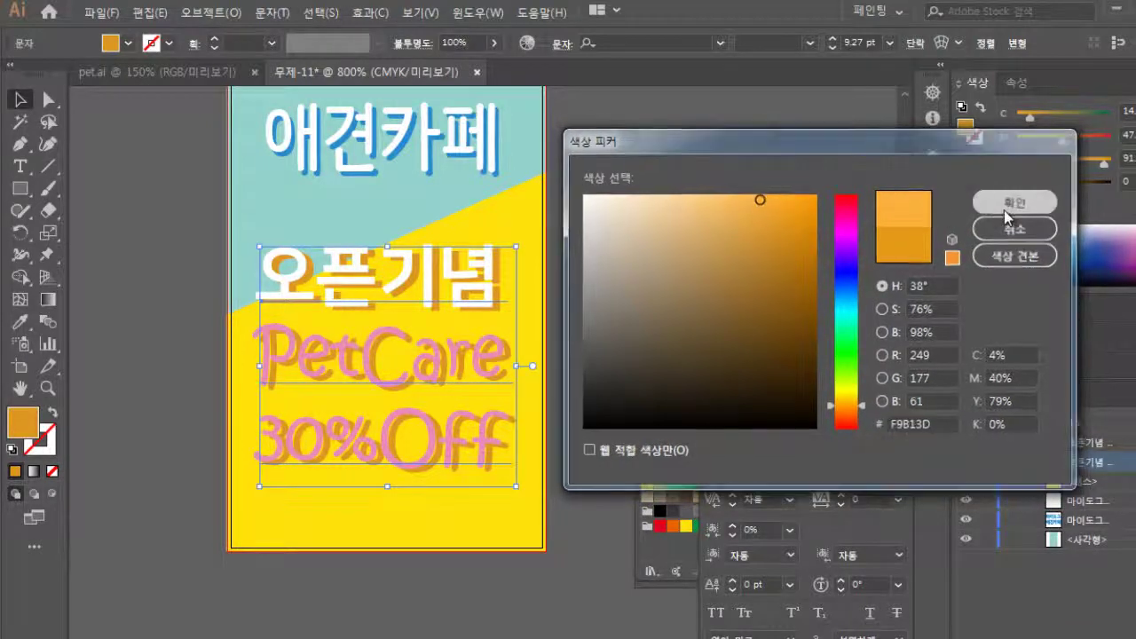
left_click(1016, 202)
left_click(592, 330)
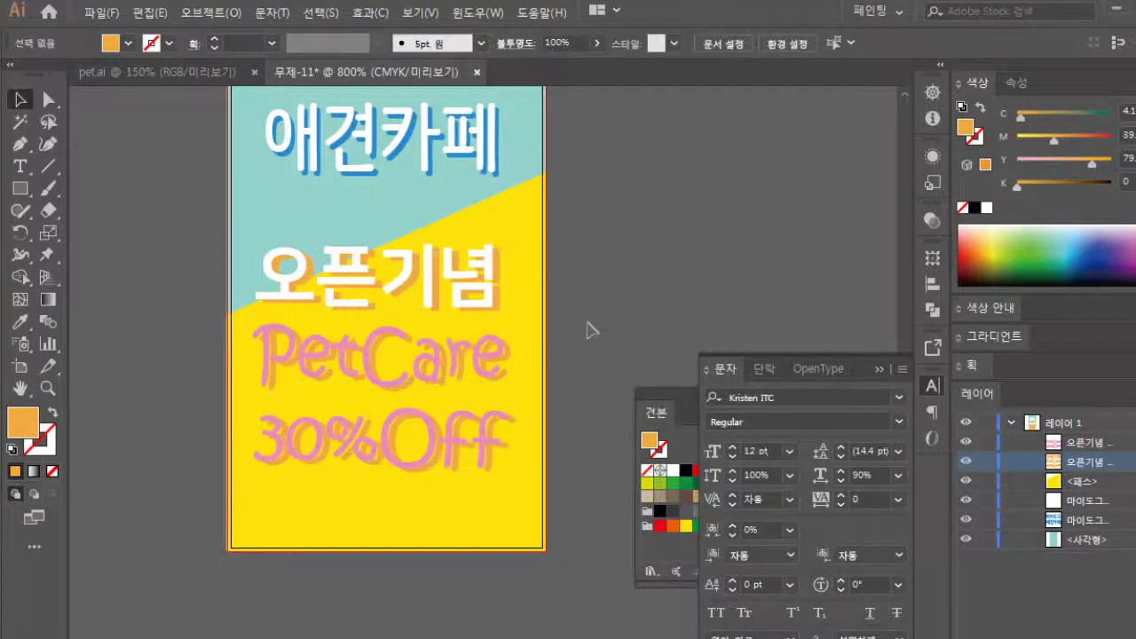
left_click_drag(586, 321, 577, 346)
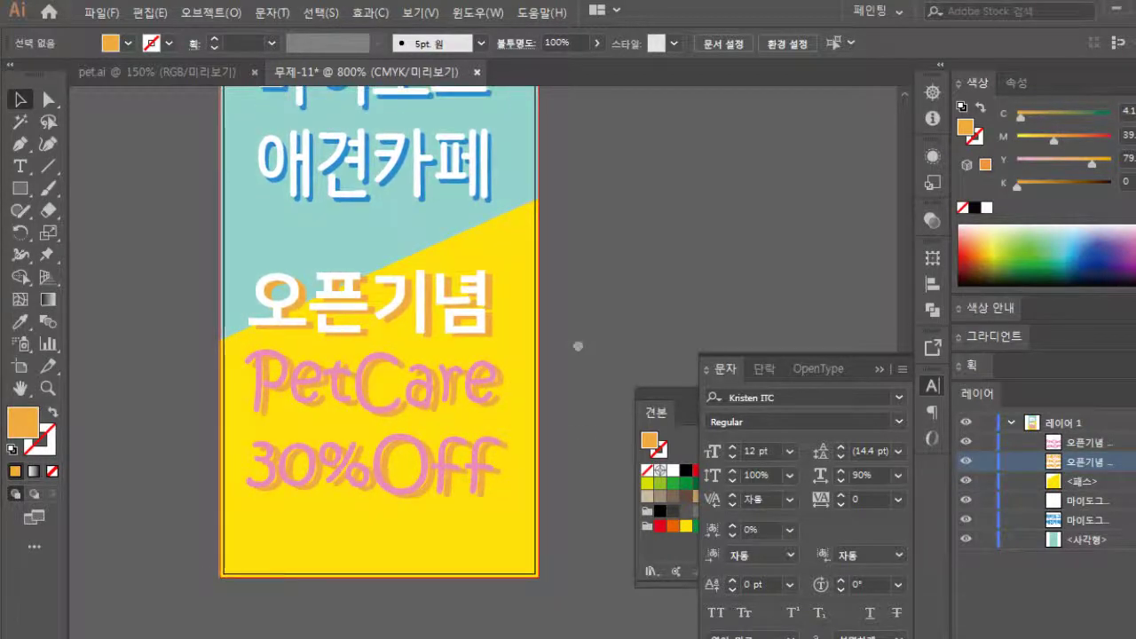
left_click_drag(578, 346, 582, 357)
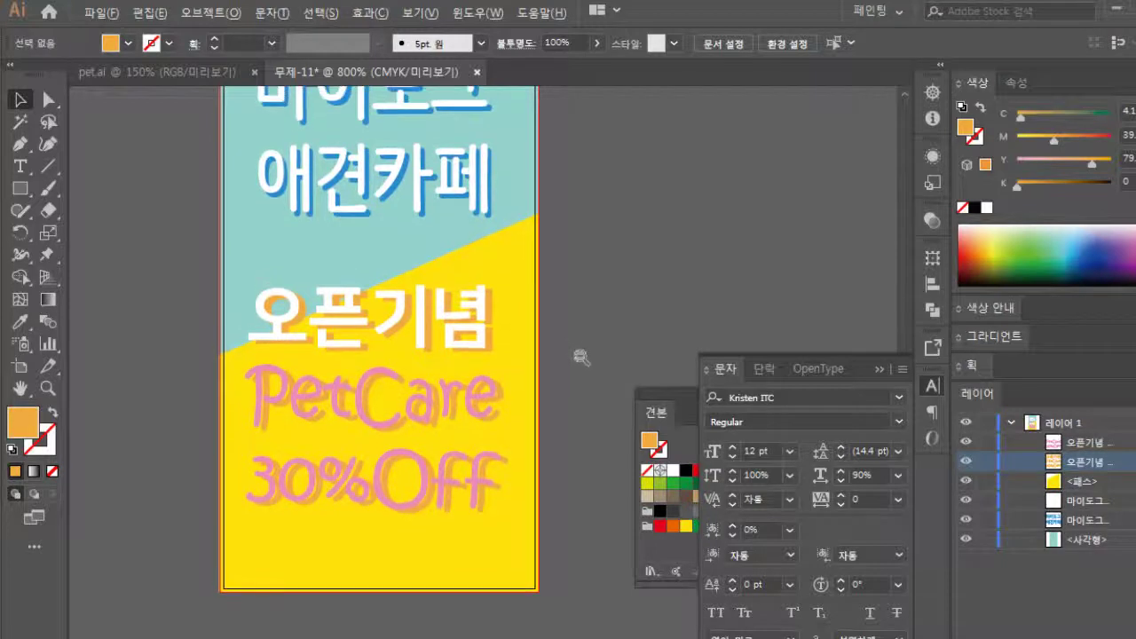
Copy the white puppy in the red shirt from the pet.ai document.
key("ctrl+minus")
left_click_drag(524, 315, 544, 355)
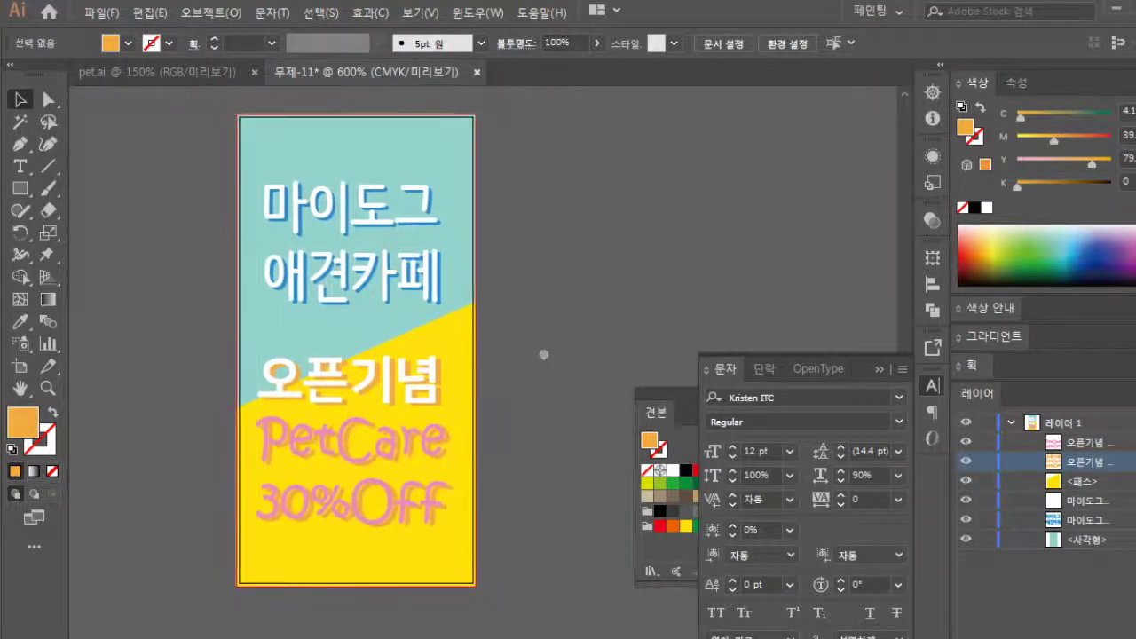
left_click(156, 78)
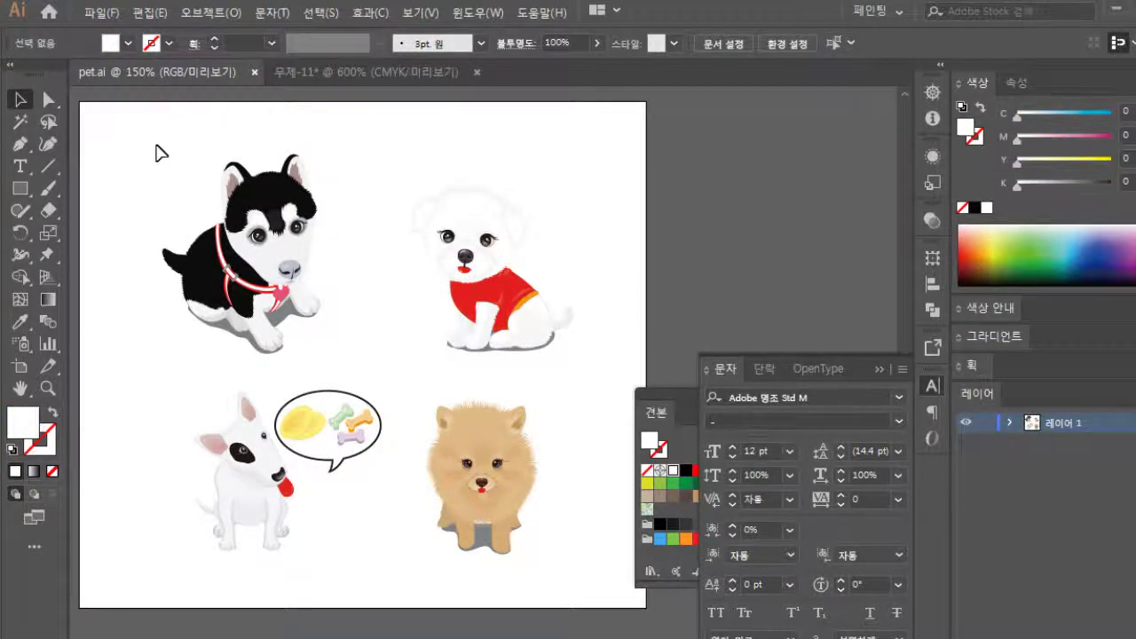
left_click(341, 77)
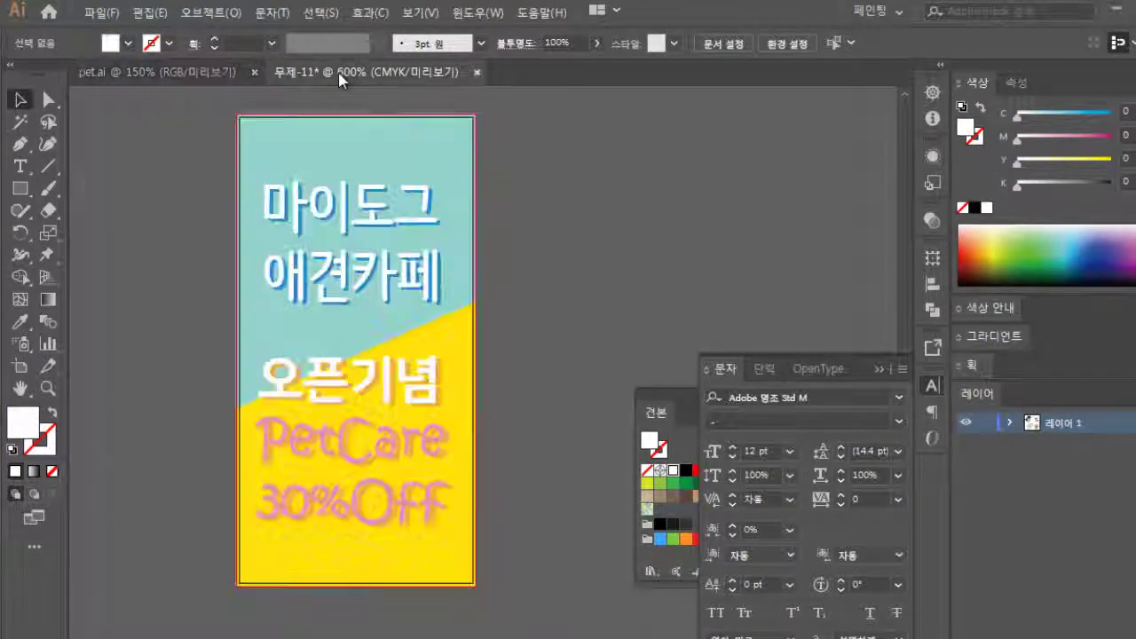
left_click(177, 77)
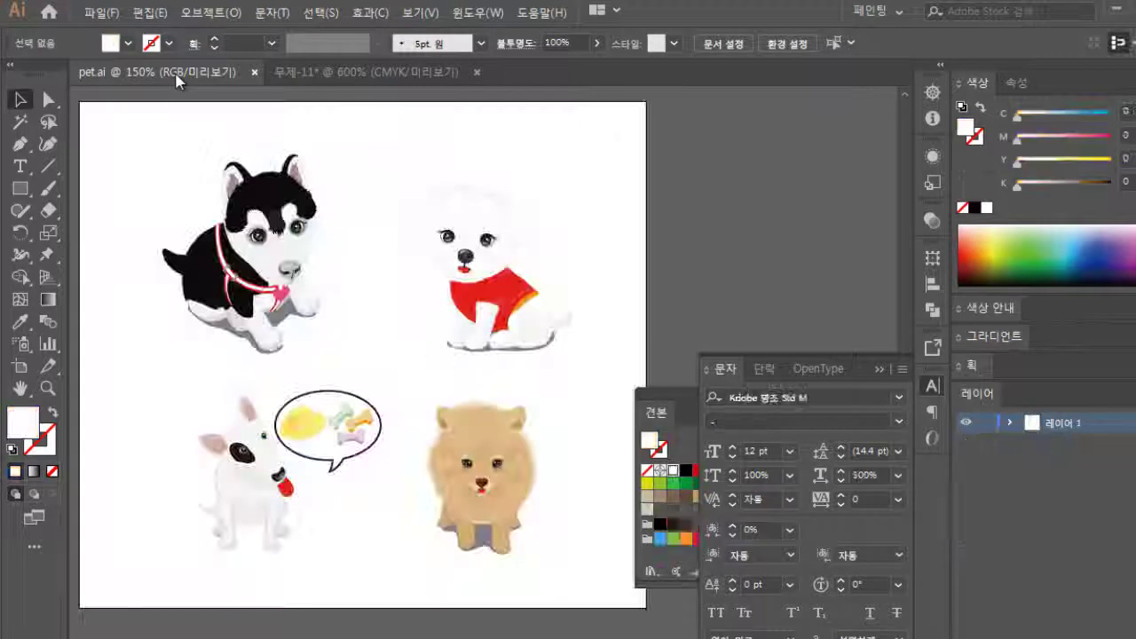
left_click_drag(404, 153, 612, 364)
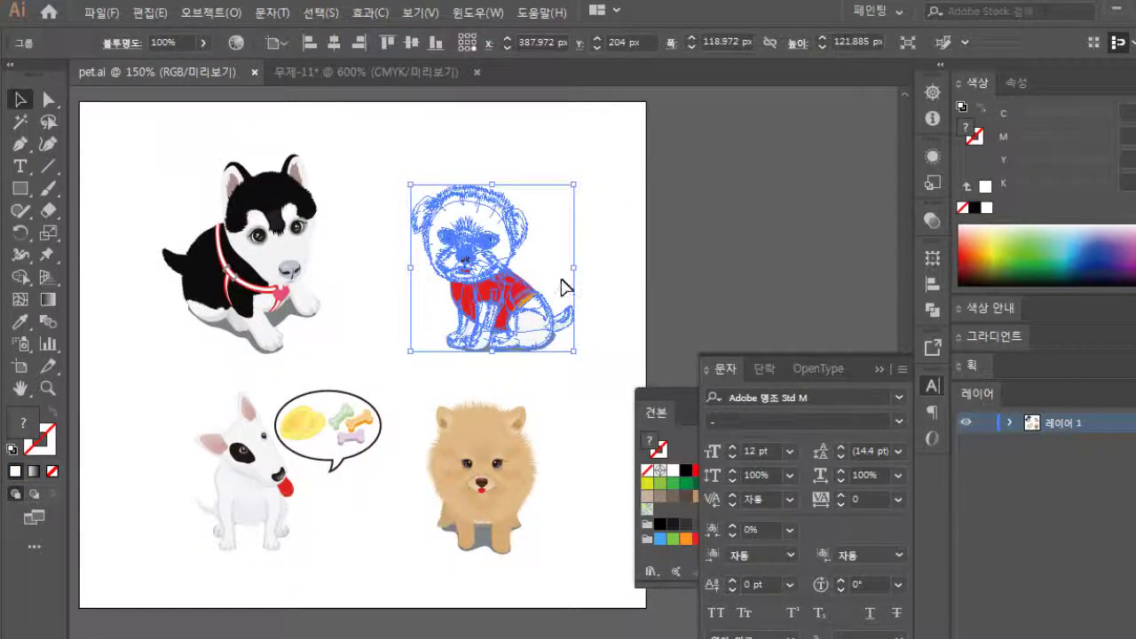
right_click(469, 252)
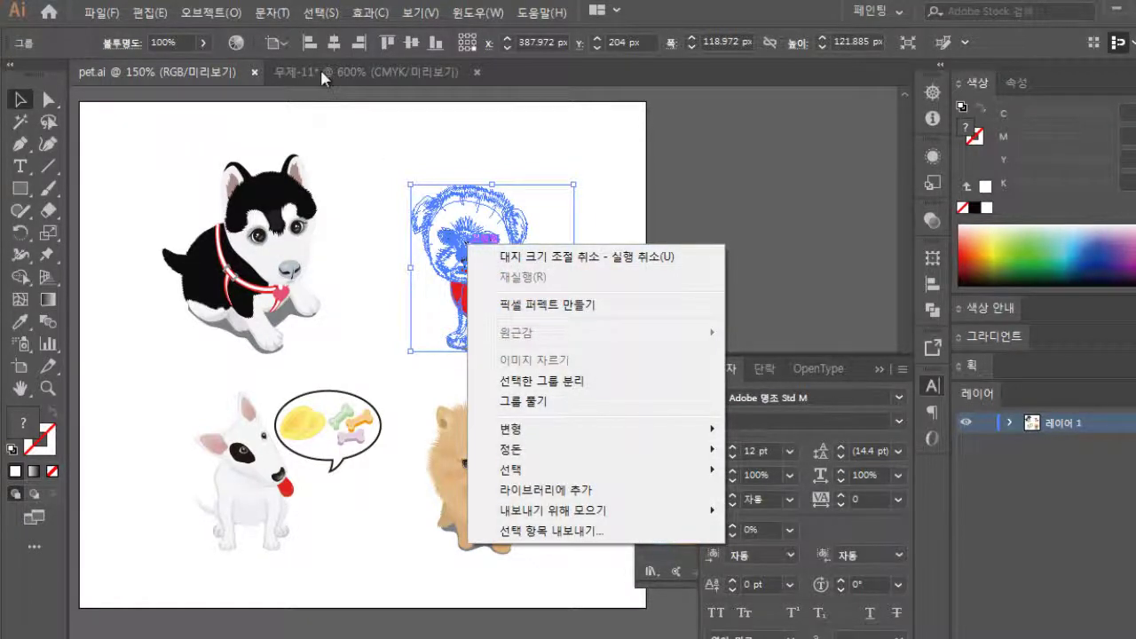
left_click(148, 14)
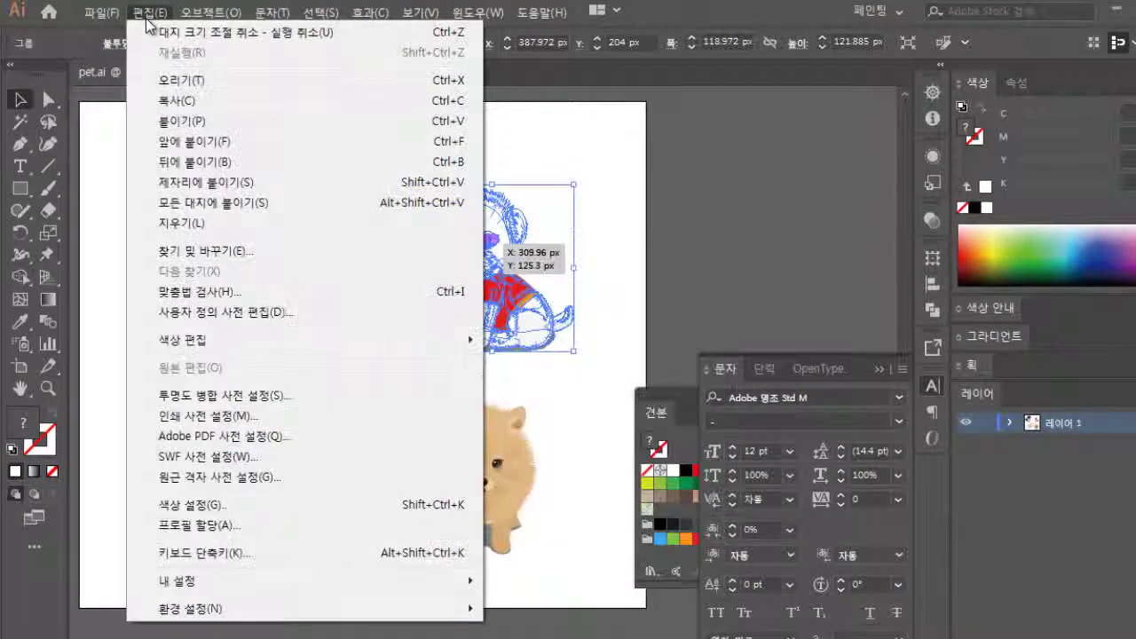
left_click(178, 110)
Paste the copied puppy artwork into the mini banner document.
left_click(390, 72)
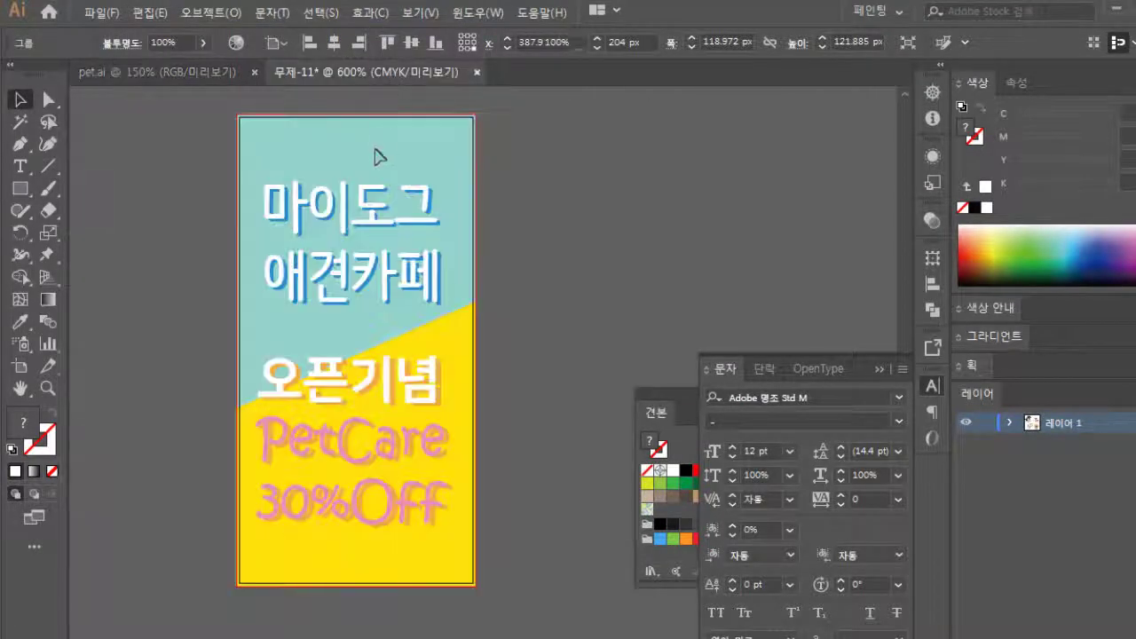
left_click(148, 14)
left_click(182, 124)
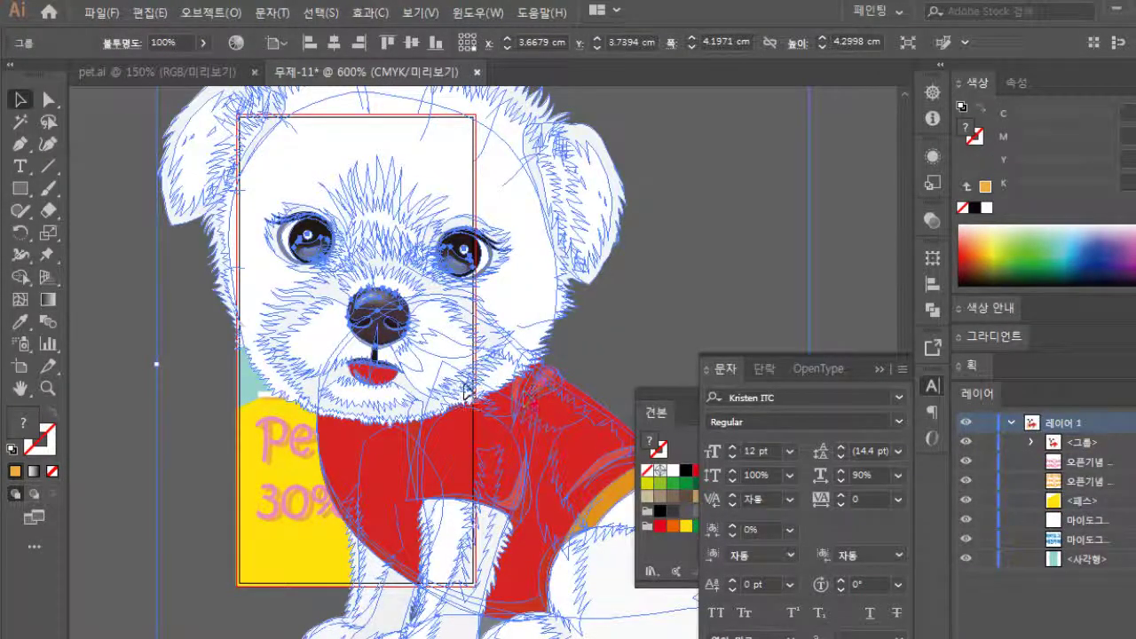
Shrink the pasted puppy to just over half the banner's width and place it over the title's right side, above the promotional text.
scroll(531, 475, "down", 1)
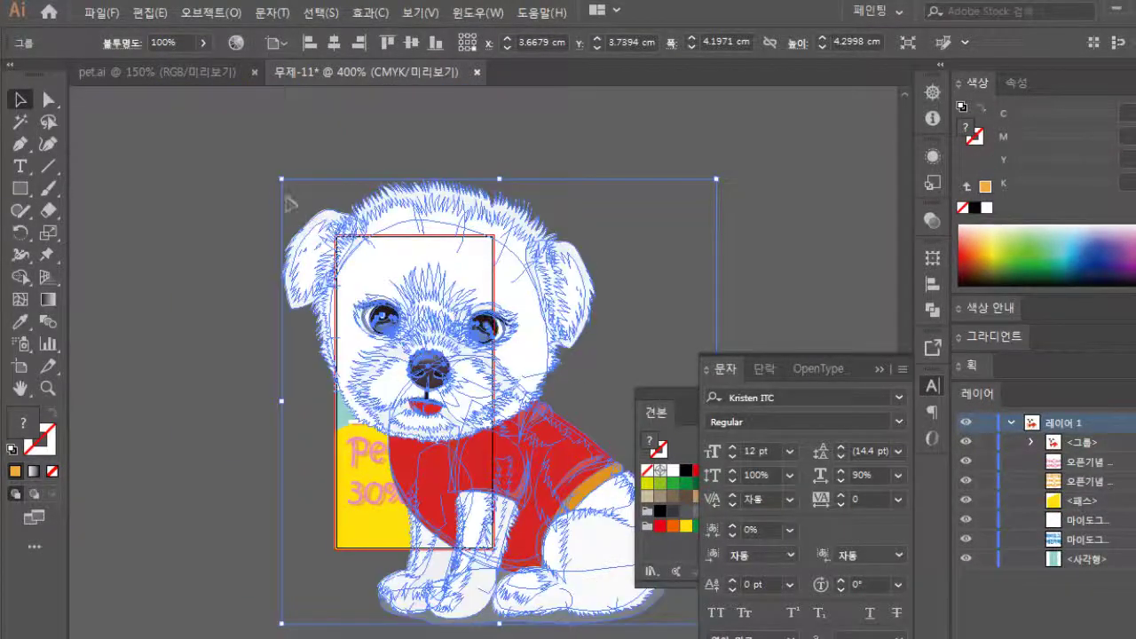
left_click_drag(282, 182, 512, 415)
left_click_drag(584, 507, 475, 437)
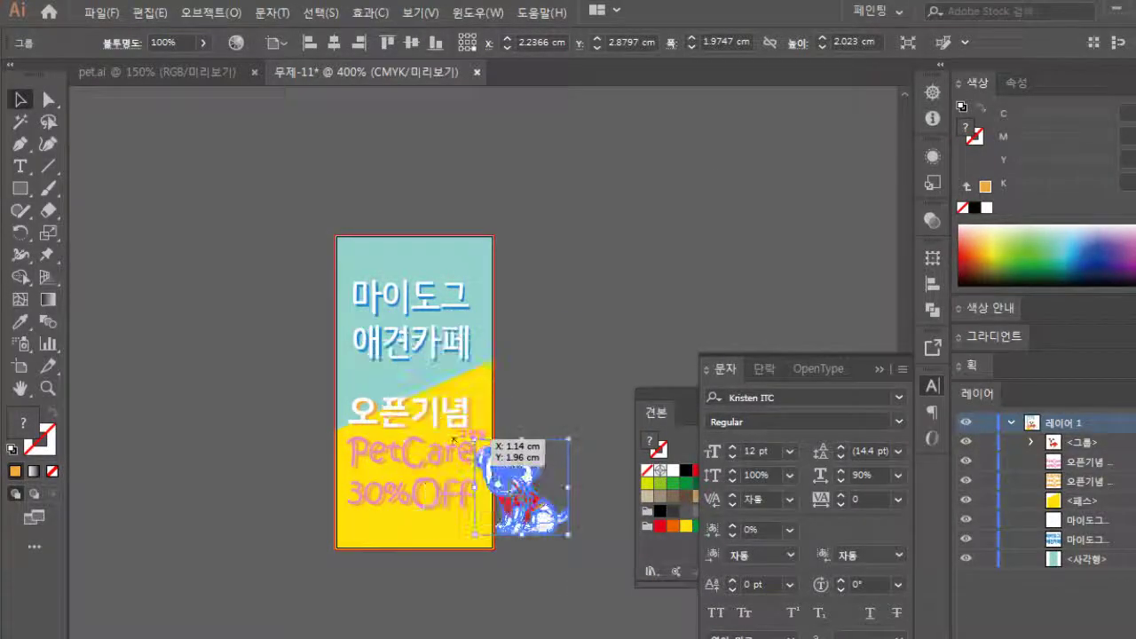
left_click_drag(551, 523, 508, 367)
left_click(543, 424)
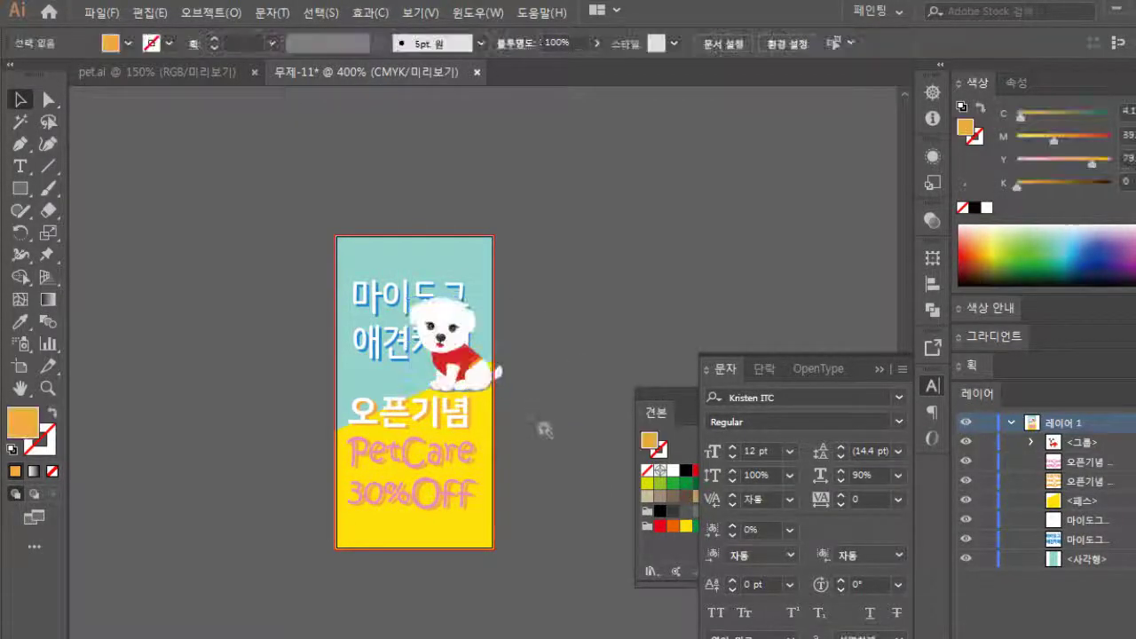
left_click(544, 429, "ctrl")
left_click_drag(413, 444, 513, 486)
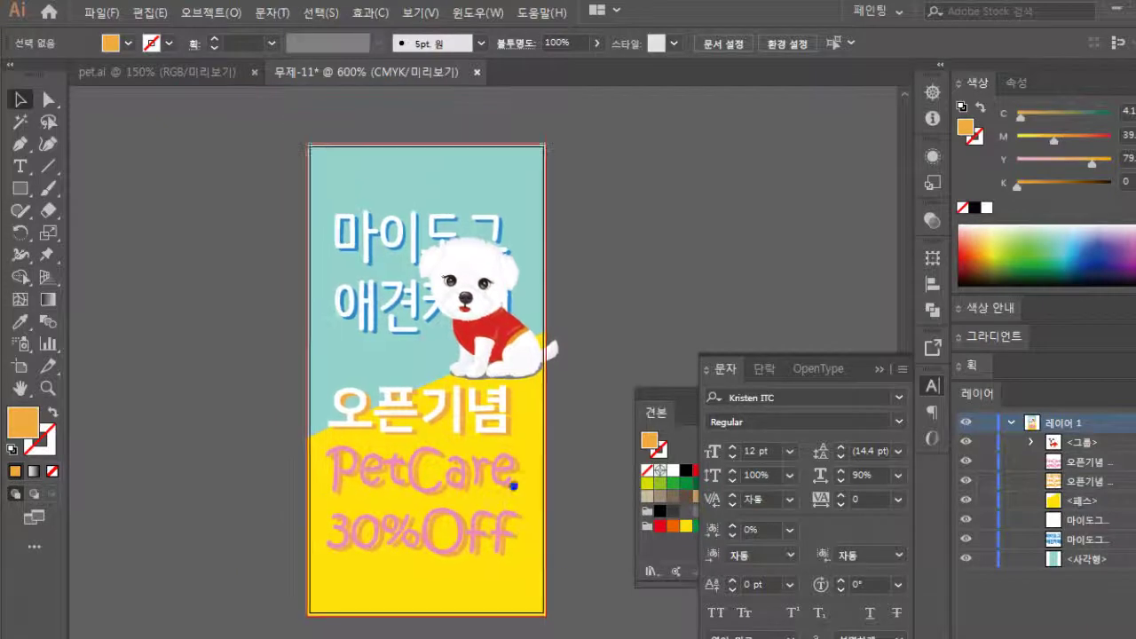